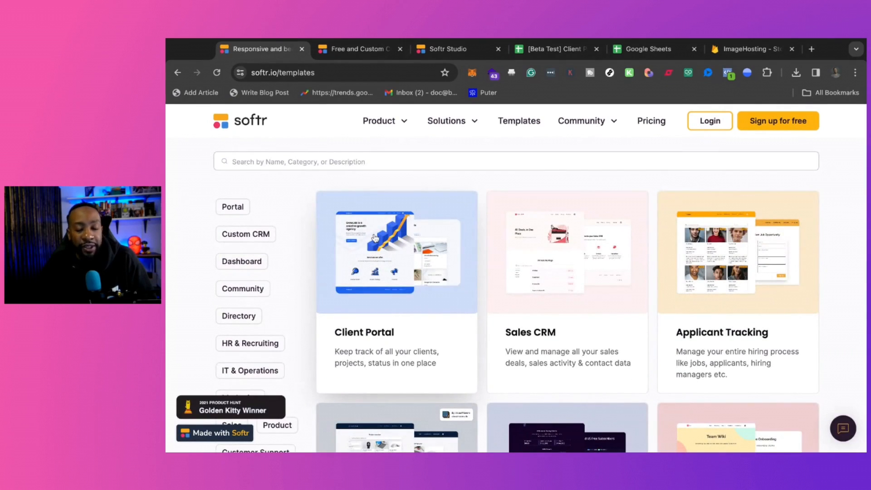
Open the Client Portal template from the template gallery and look through its live preview site.
left_click(232, 207)
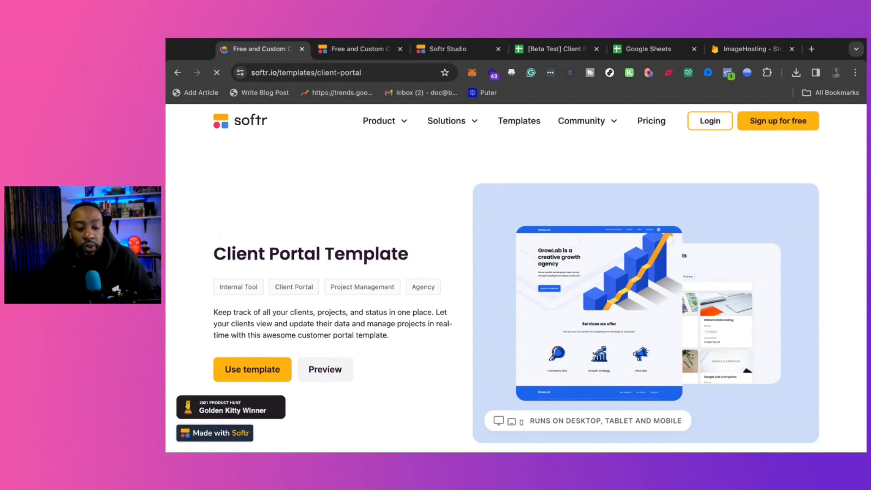
scroll(545, 304, "down", 1)
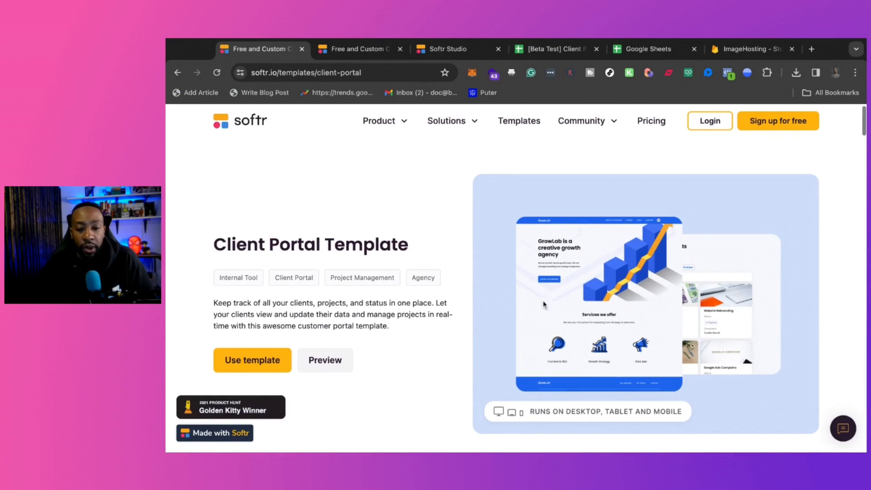
left_click(324, 361)
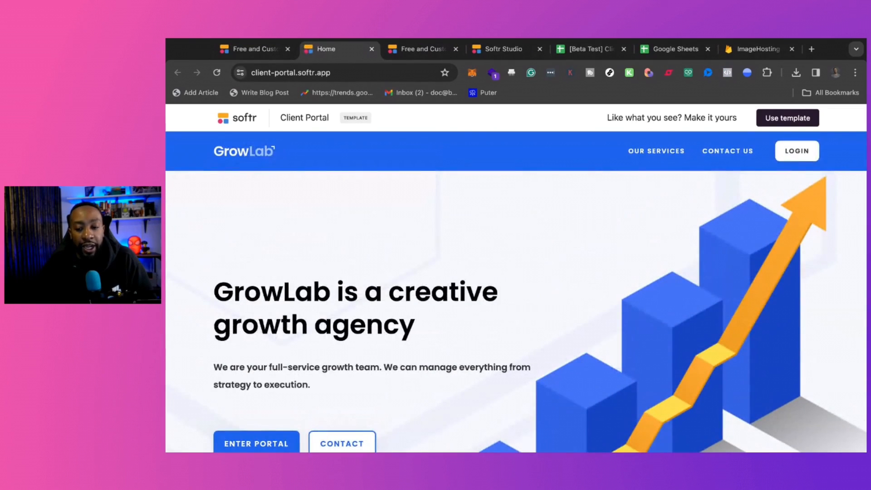
scroll(477, 343, "down", 7)
scroll(477, 343, "up", 7)
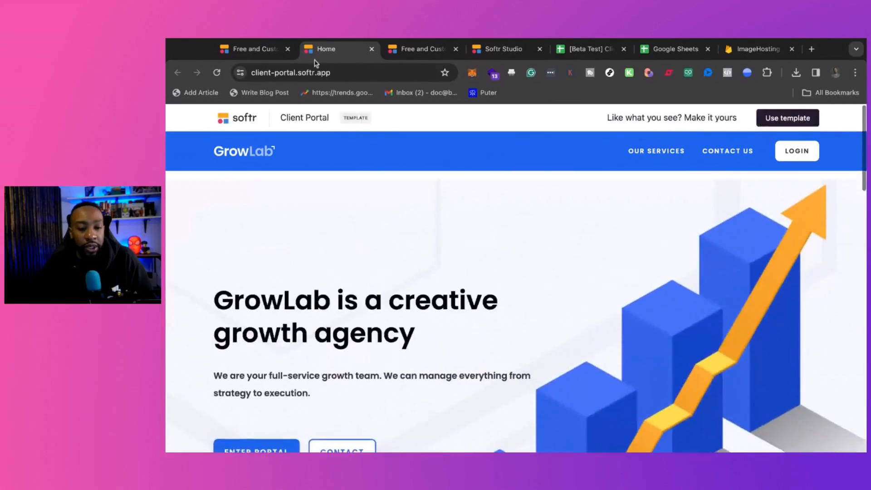
Return to the Client Portal template's page, start using the template, and review its description before confirming the choice.
left_click(268, 50)
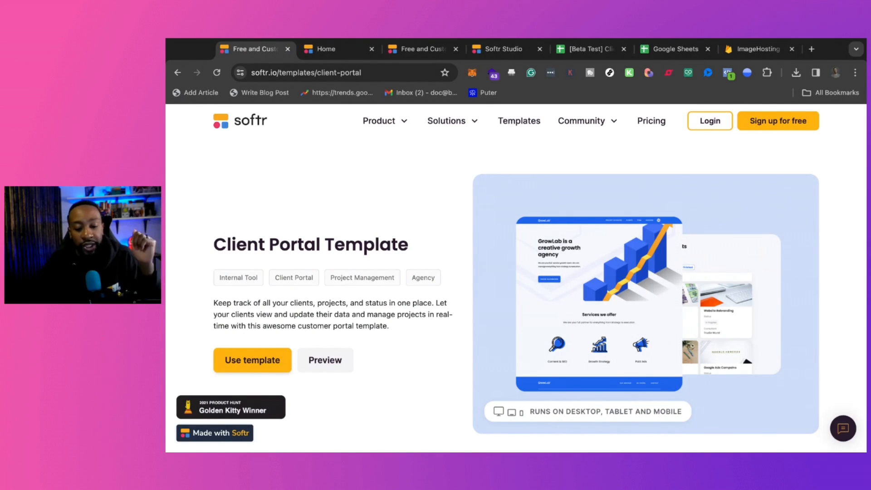
left_click(252, 360)
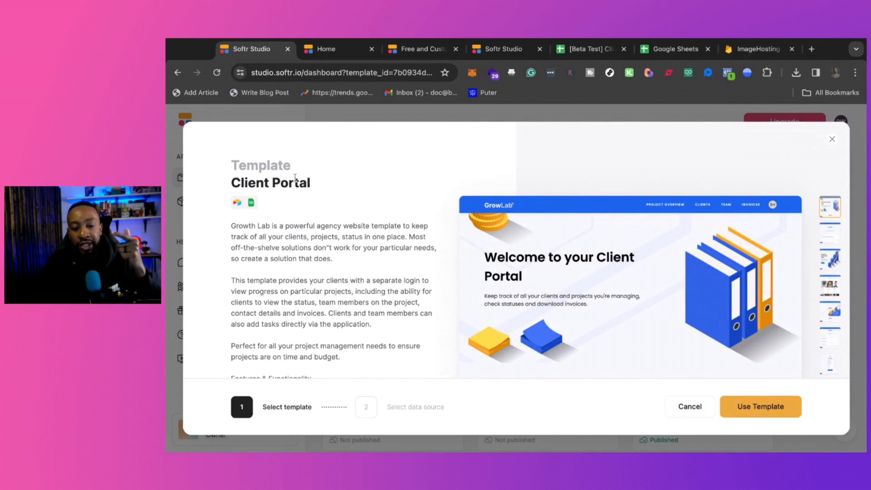
scroll(346, 213, "down", 3)
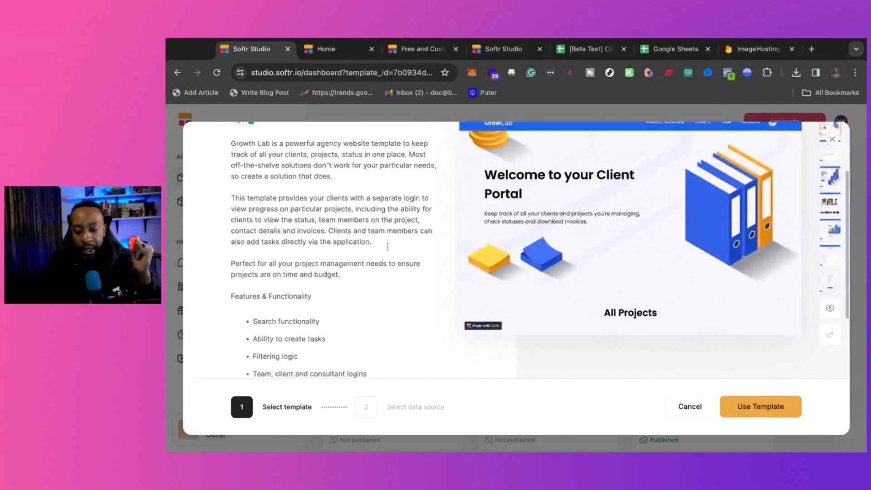
scroll(346, 212, "up", 3)
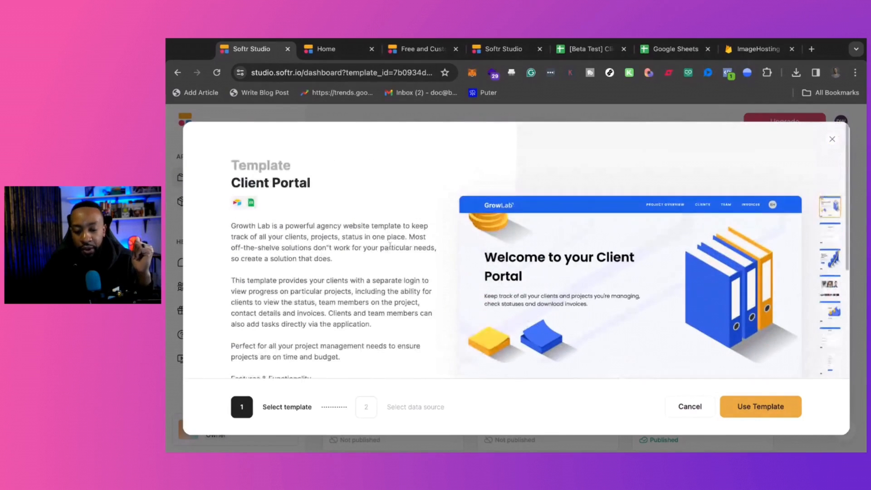
left_click(770, 411)
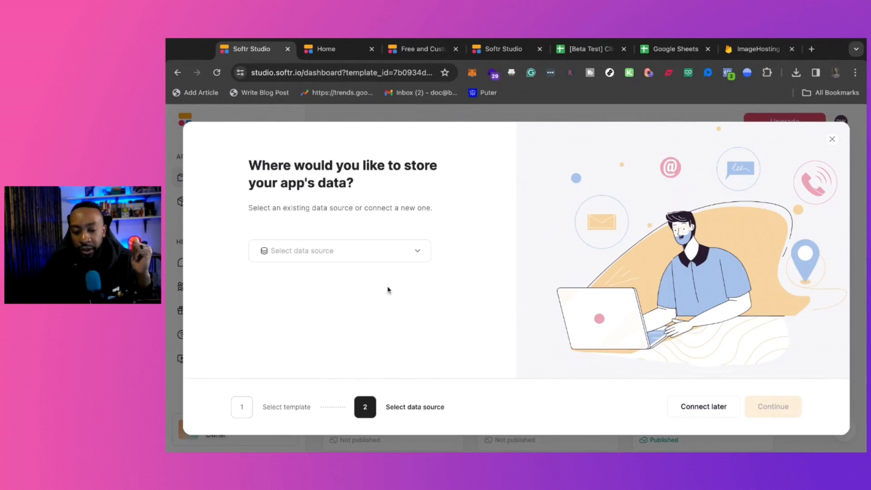
Choose the connected Google Sheets account as the app's data source, copy the template data and open the new application.
left_click(352, 255)
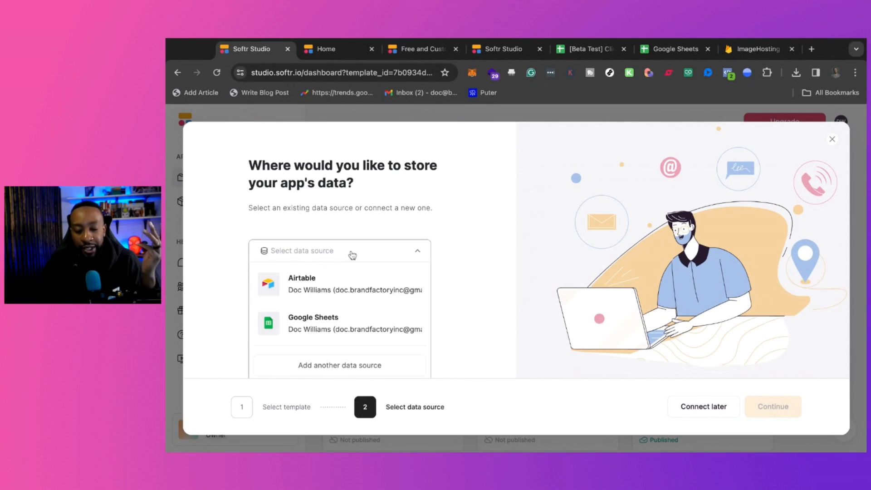
left_click(348, 329)
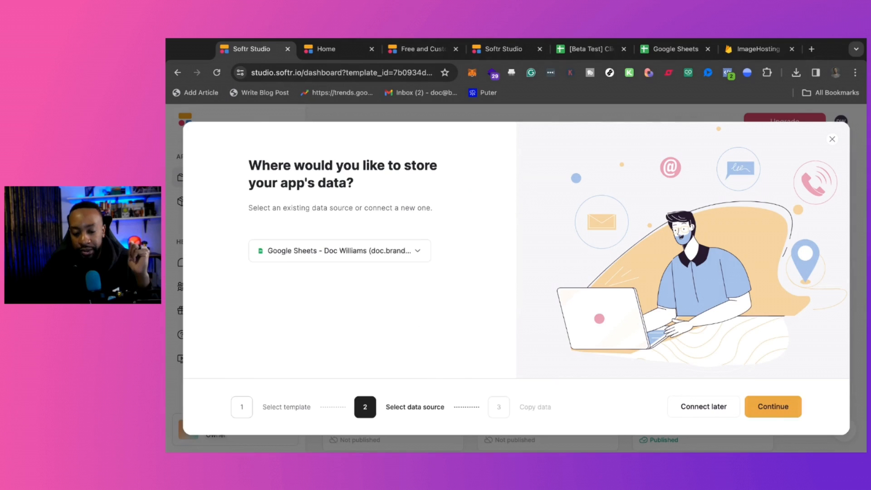
left_click(773, 406)
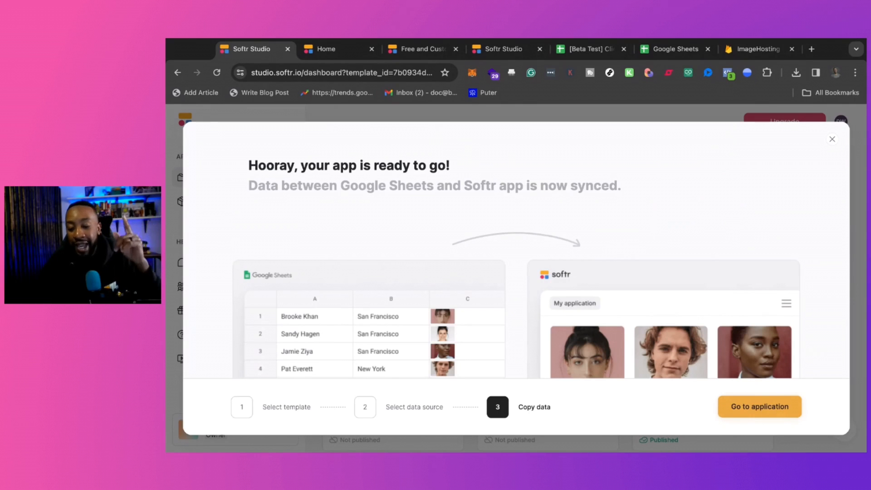
left_click(759, 407)
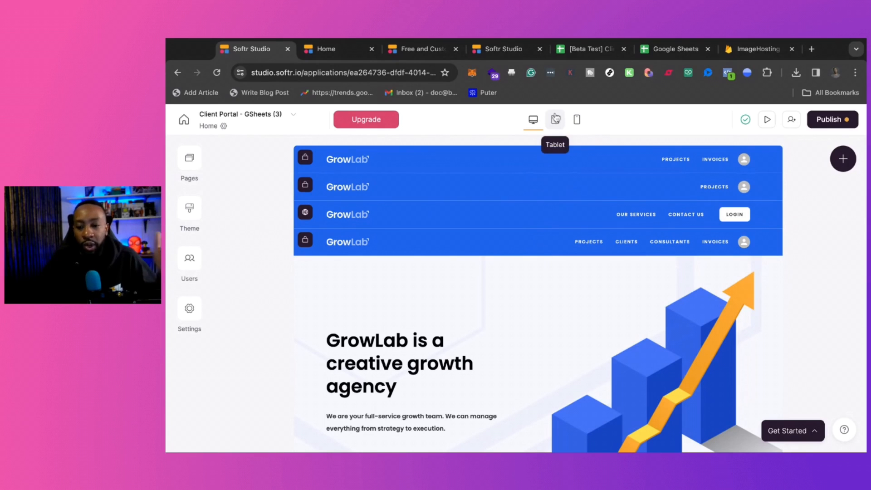
Switch to Google Sheets, refresh the spreadsheet list and open the newest "Copy of Client Portal by Softr" in a new tab.
left_click(675, 54)
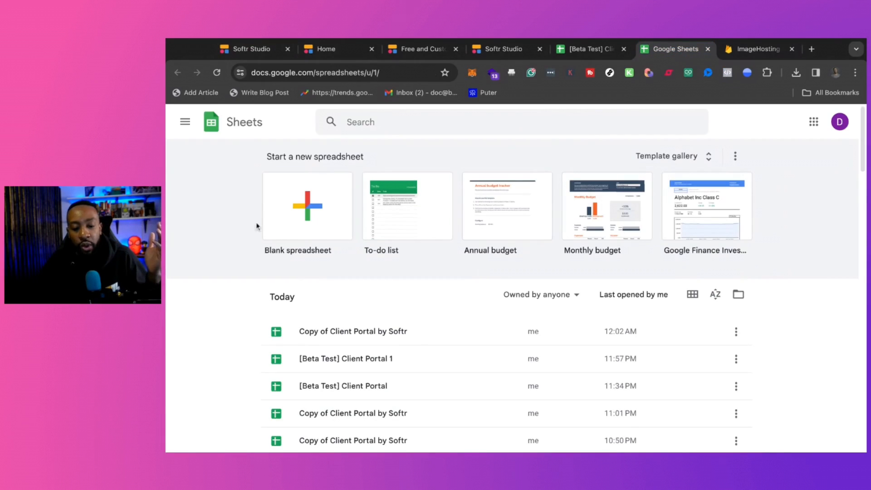
left_click(282, 73)
key("Return")
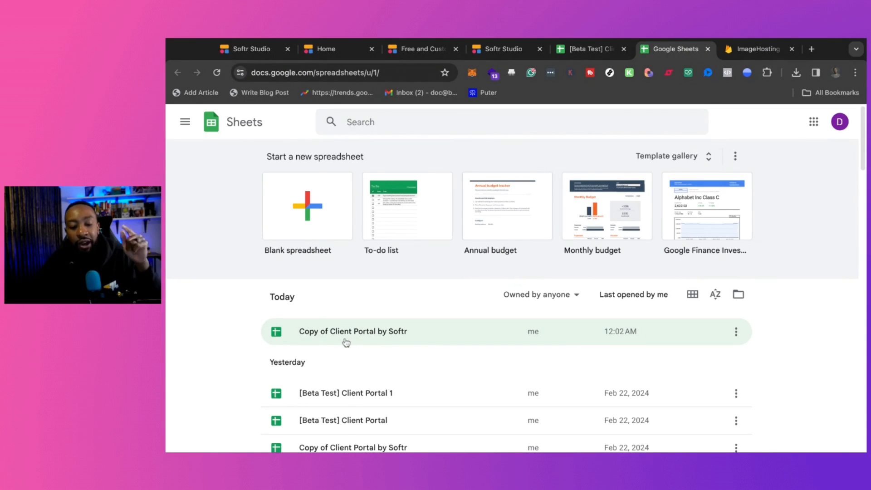
left_click(737, 334)
left_click(734, 401)
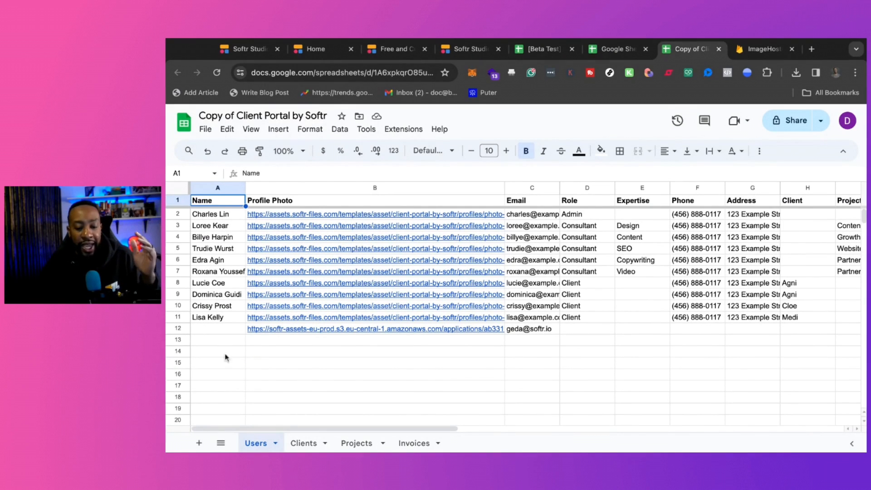
Look through the Clients, Projects, Invoices and Users sheets and select the first user's name in cell A2.
left_click(302, 444)
left_click(357, 444)
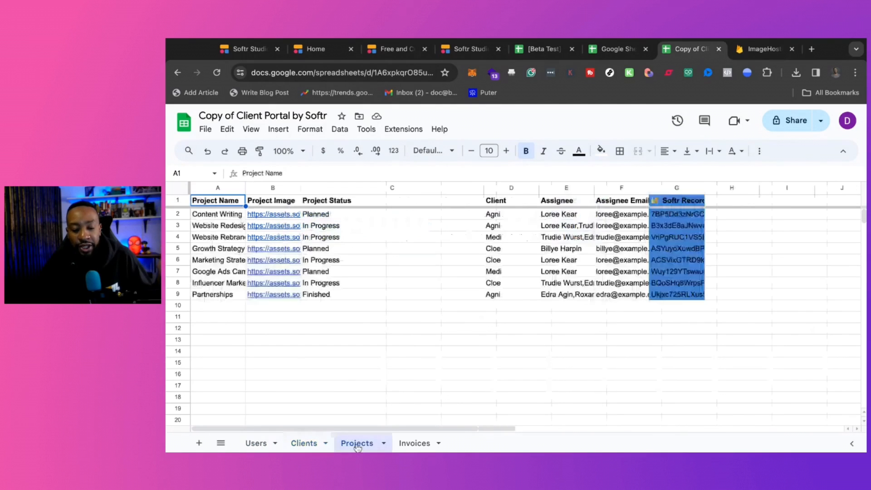
left_click(408, 445)
left_click(258, 445)
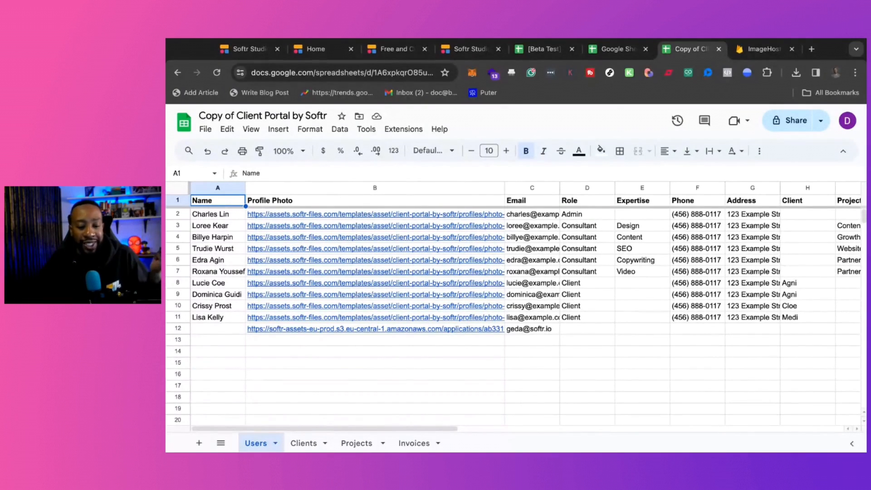
left_click(222, 216)
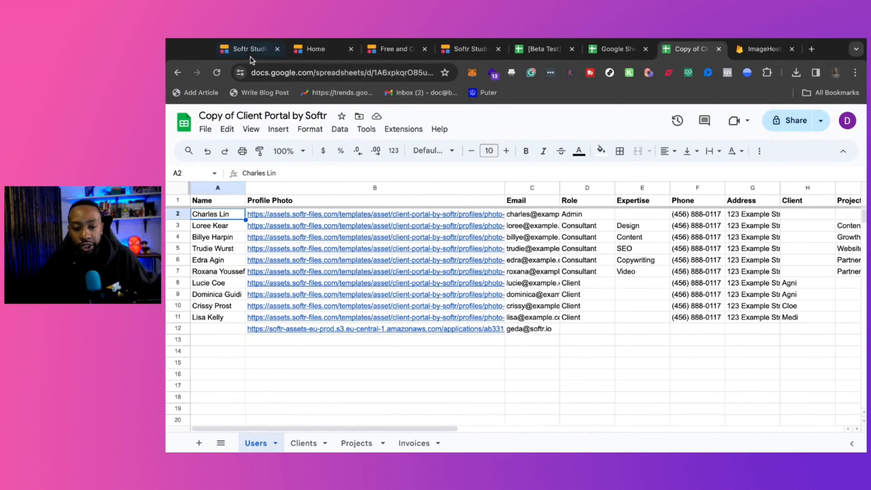
Switch back to the Client Portal app in Softr Studio and examine its Home page layout.
left_click(250, 49)
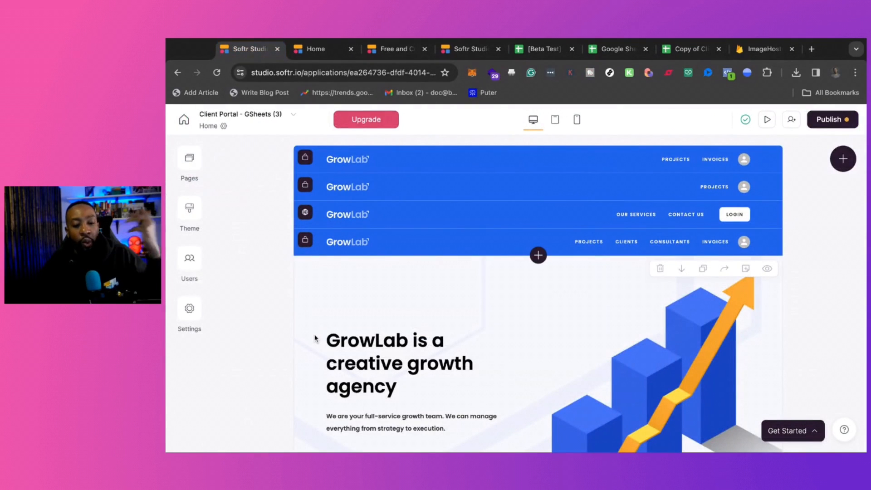
scroll(315, 337, "down", 3)
scroll(316, 337, "down", 5)
scroll(315, 337, "up", 10)
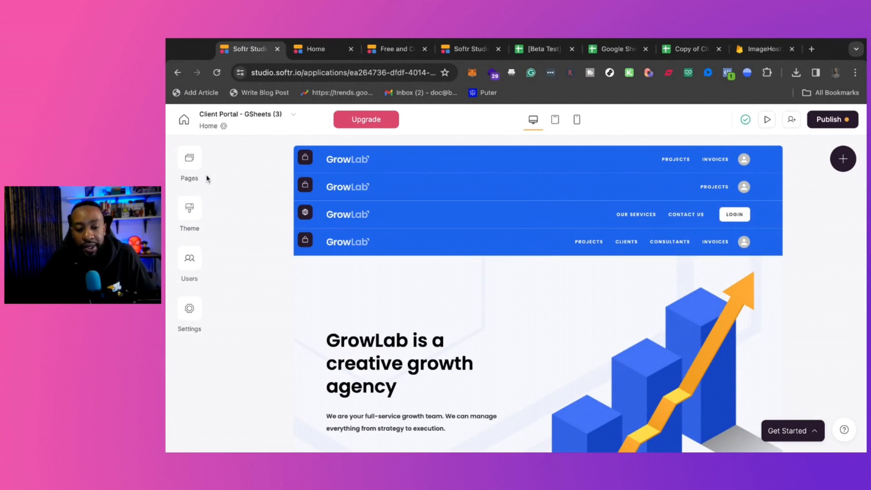
scroll(449, 300, "down", 15)
scroll(450, 300, "up", 15)
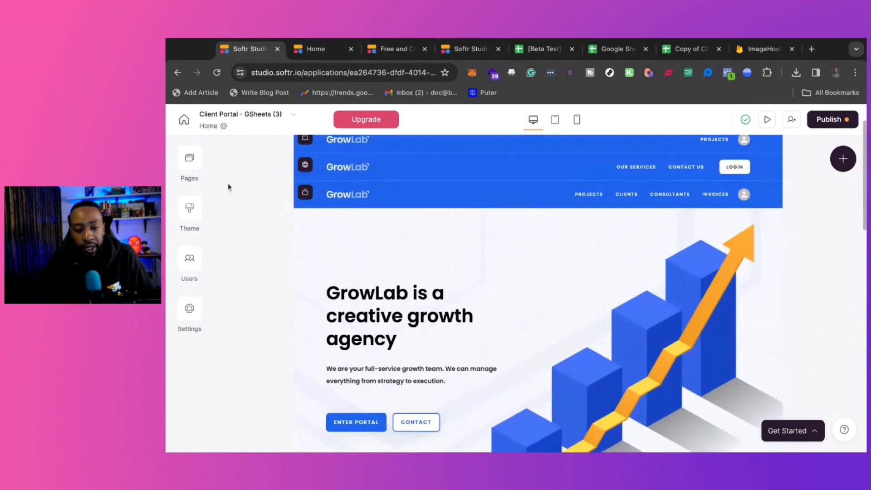
Review the app's list of pages and open the Projects page for editing.
left_click(189, 161)
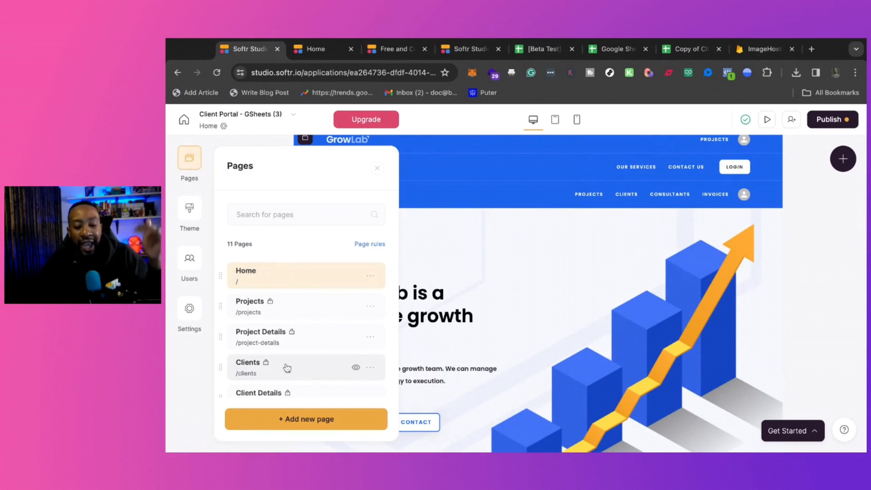
left_click(193, 400)
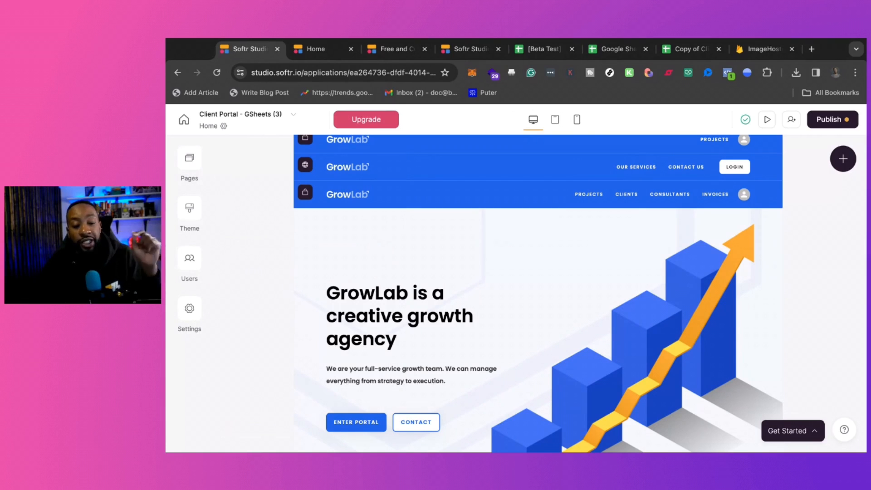
left_click(189, 163)
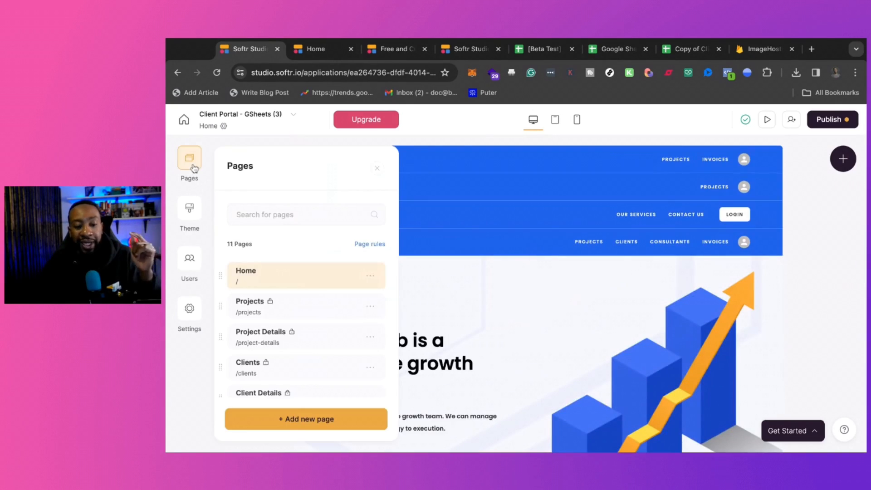
left_click(312, 309)
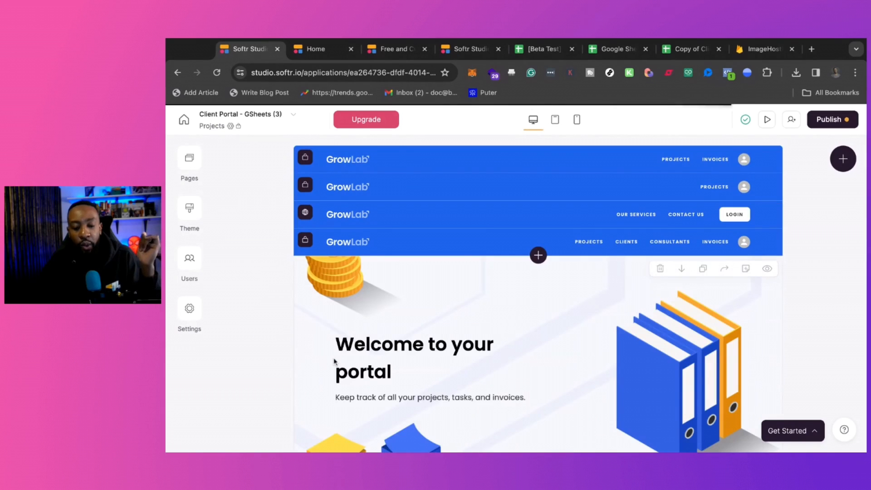
Examine the Projects page, from the navigation headers and welcome banner to the My Projects cards.
scroll(334, 359, "down", 3)
scroll(333, 360, "up", 3)
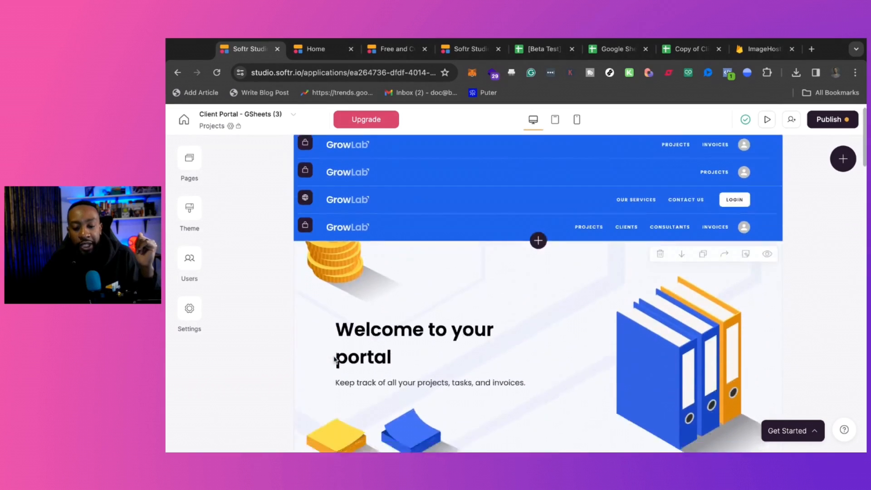
scroll(333, 359, "down", 5)
scroll(508, 288, "up", 1)
scroll(508, 288, "down", 5)
scroll(508, 288, "up", 2)
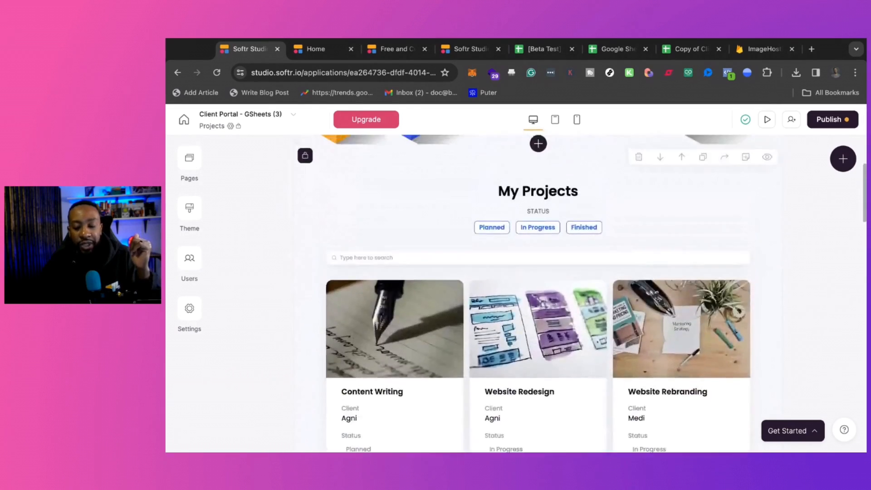
scroll(482, 297, "up", 8)
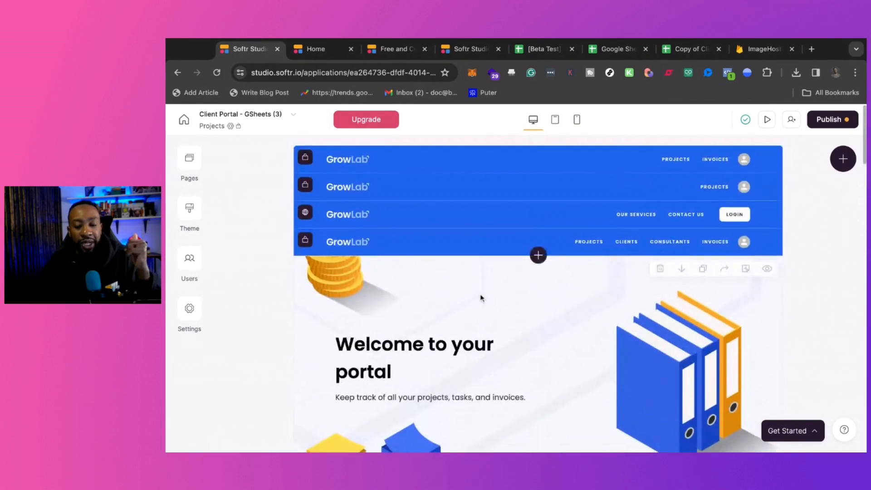
scroll(483, 298, "down", 1)
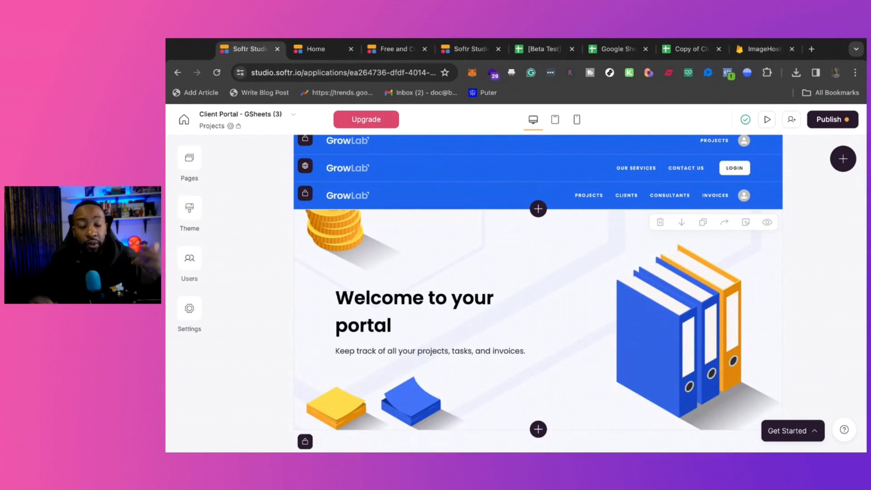
scroll(537, 281, "down", 2)
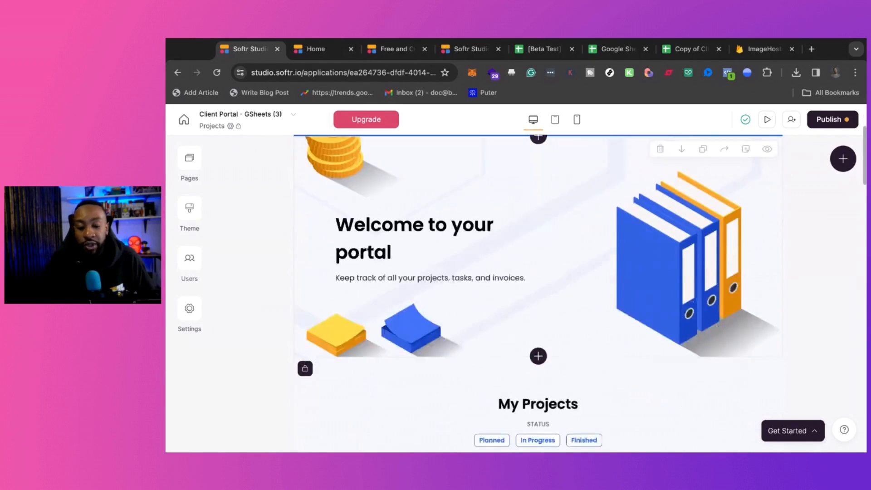
scroll(538, 293, "down", 3)
scroll(538, 293, "up", 4)
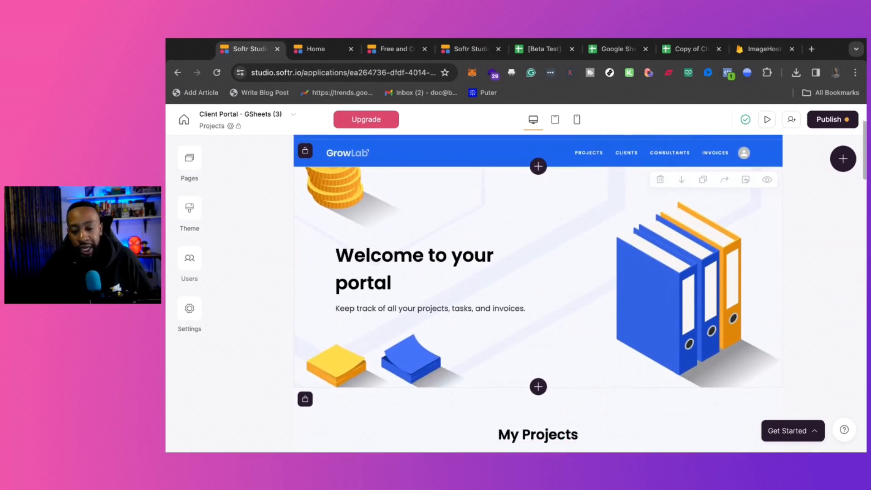
Open the block library below the Projects page's welcome banner and examine the dynamic list blocks and static header blocks.
scroll(538, 326, "down", 2)
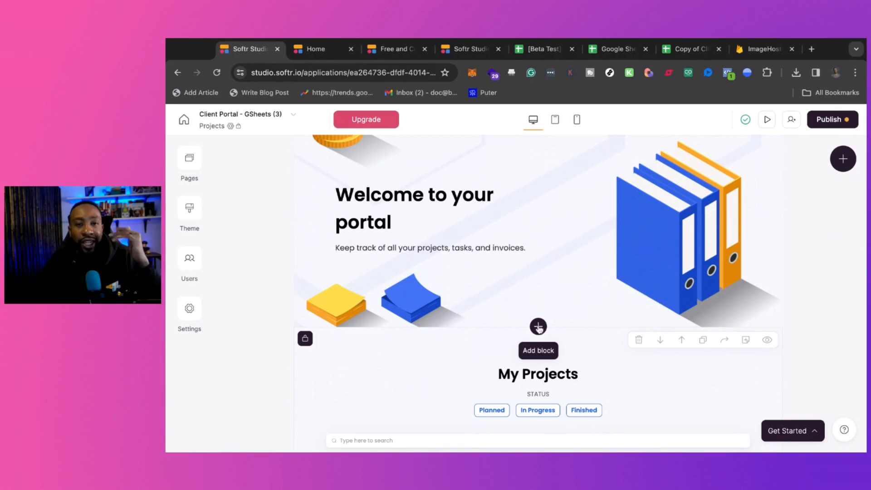
left_click(538, 326)
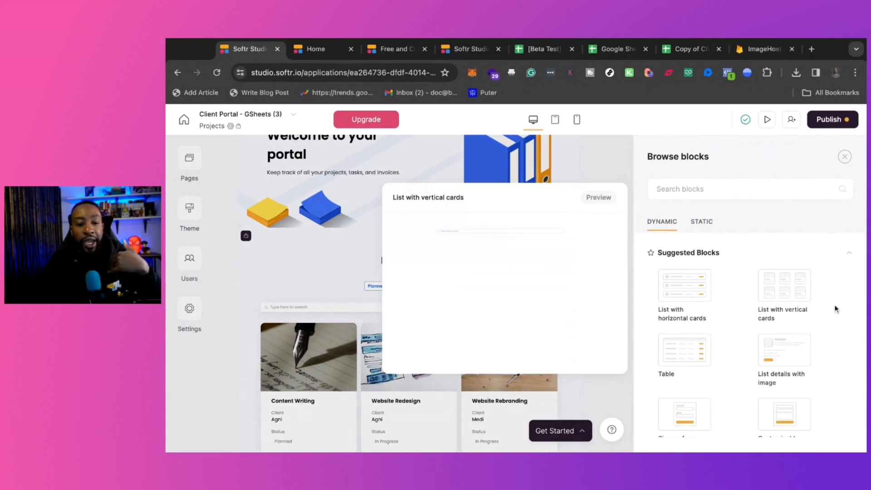
mouse_move(714, 312)
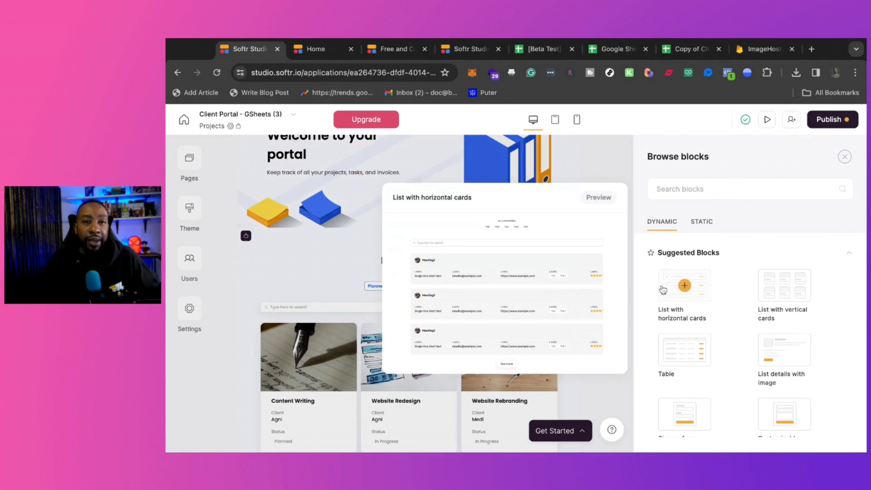
left_click(702, 222)
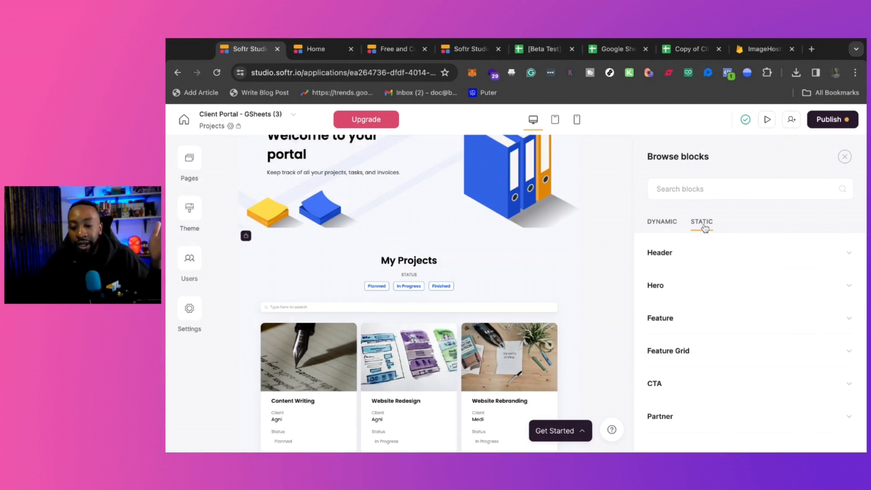
left_click(703, 251)
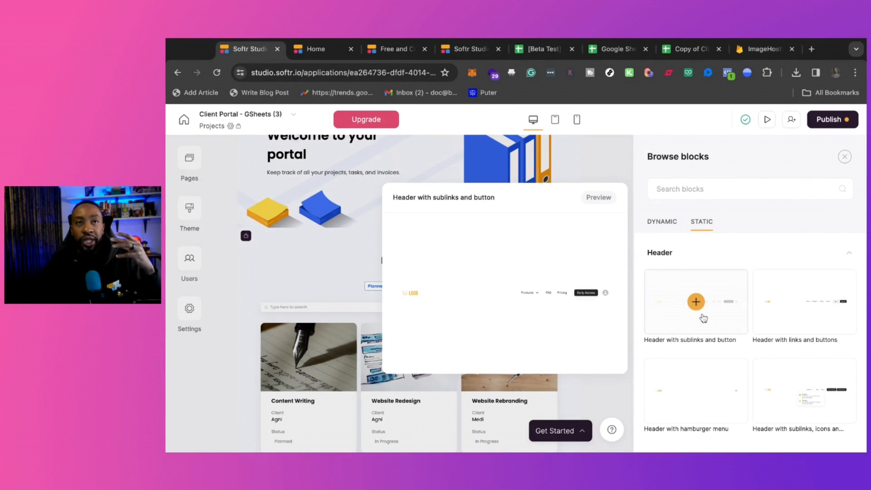
mouse_move(785, 317)
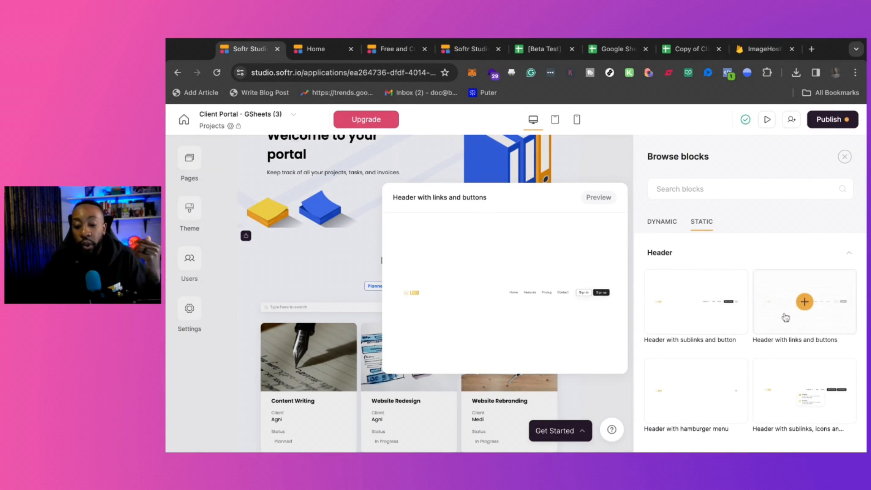
scroll(690, 348, "down", 2)
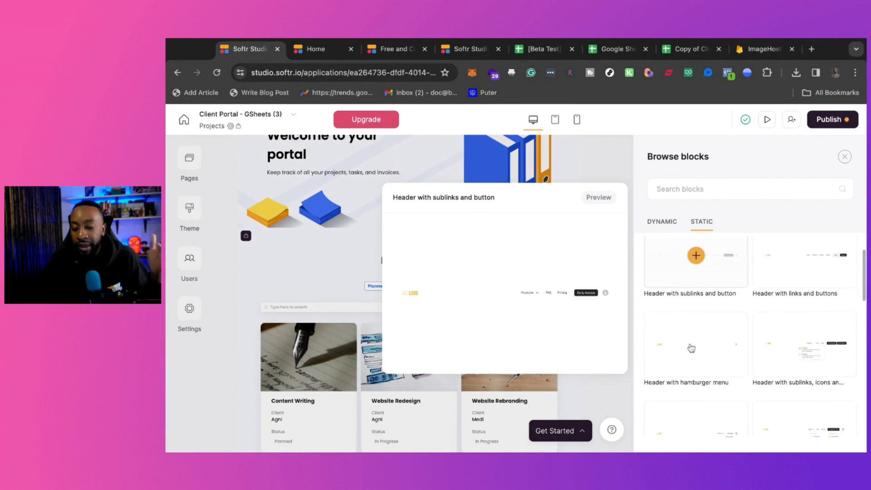
scroll(690, 347, "up", 2)
Add the dynamic List with vertical cards block between the welcome banner and the My Projects block.
left_click(662, 222)
mouse_move(674, 288)
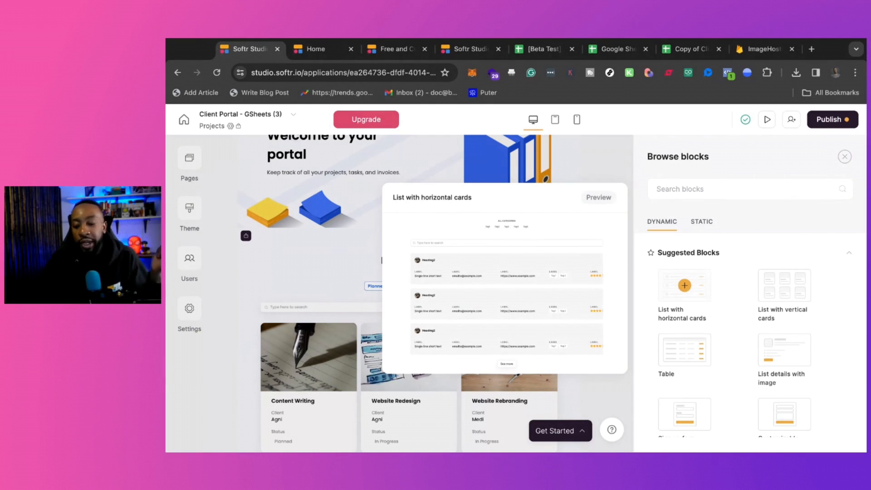
mouse_move(775, 301)
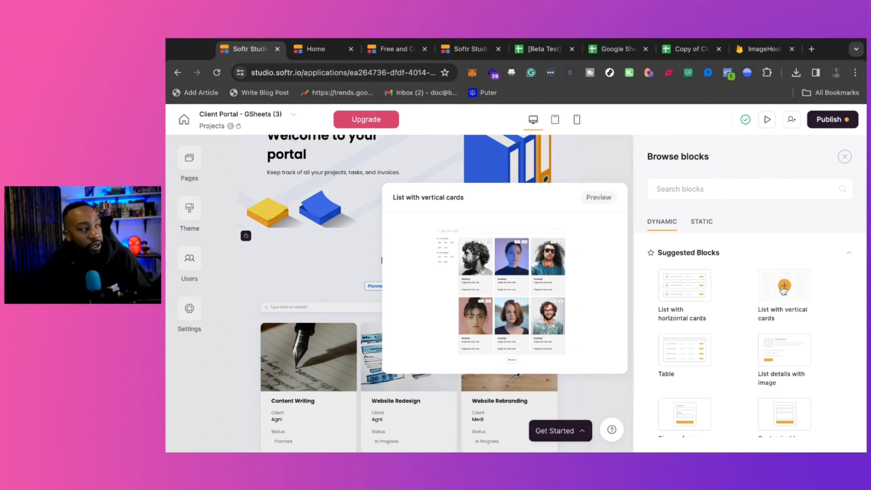
left_click(784, 285)
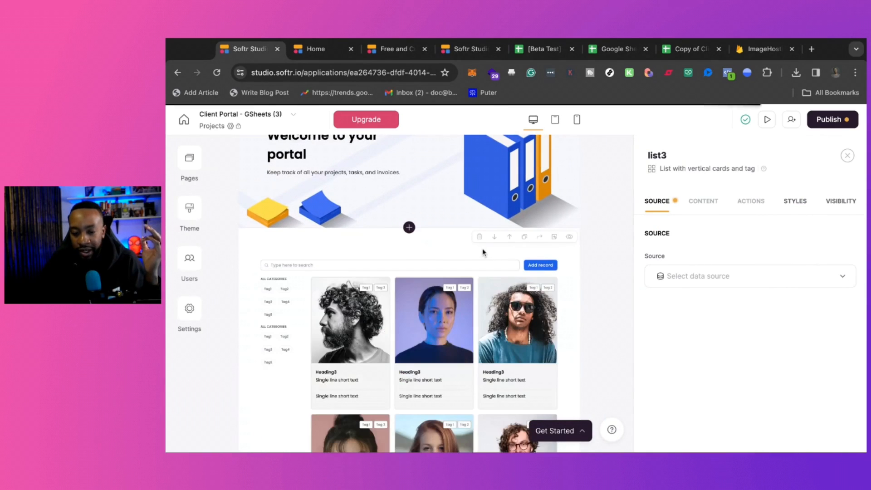
Connect the new list block to the Clients sheet of the Google Sheets document [Beta Test] Client Portal 1.
scroll(408, 331, "down", 3)
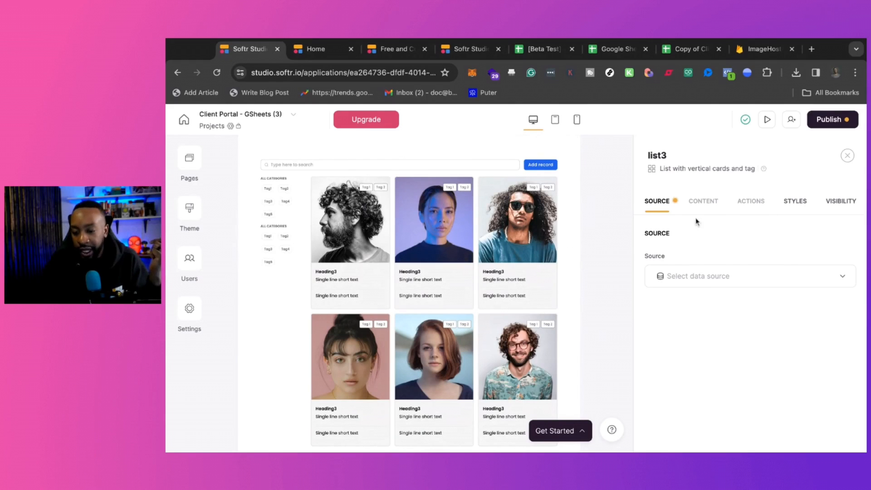
left_click(692, 281)
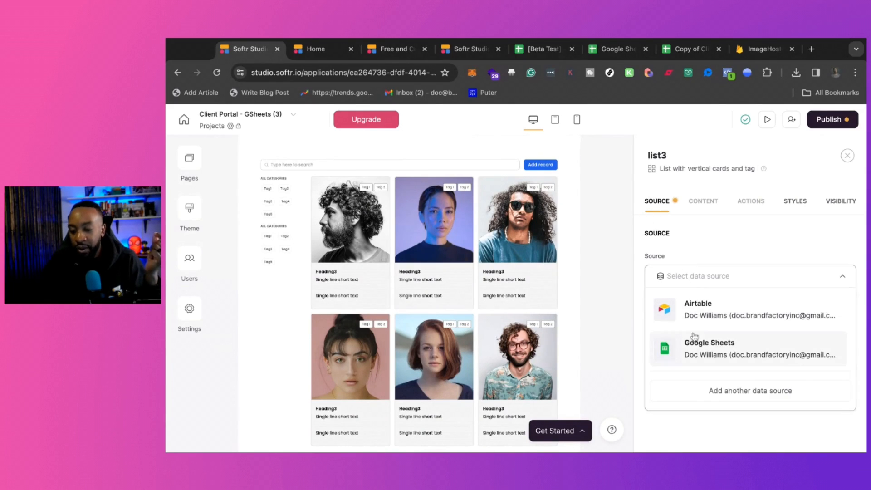
left_click(694, 352)
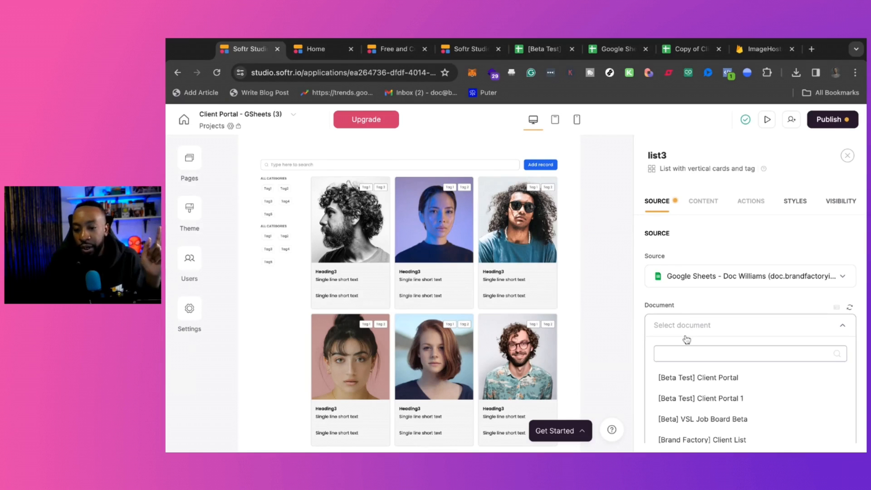
left_click(702, 399)
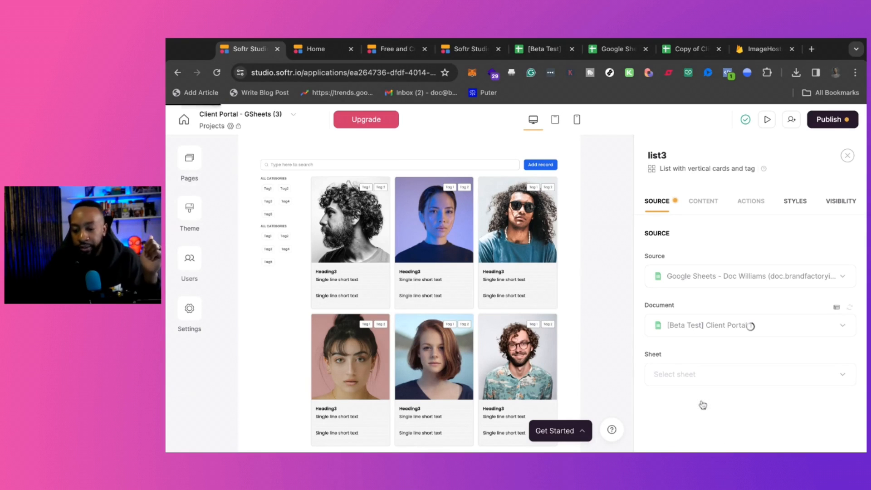
left_click(694, 382)
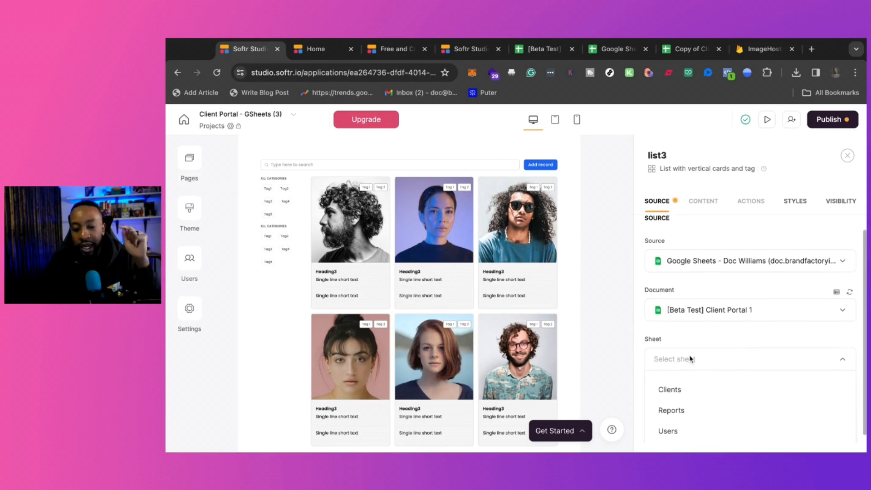
left_click(670, 382)
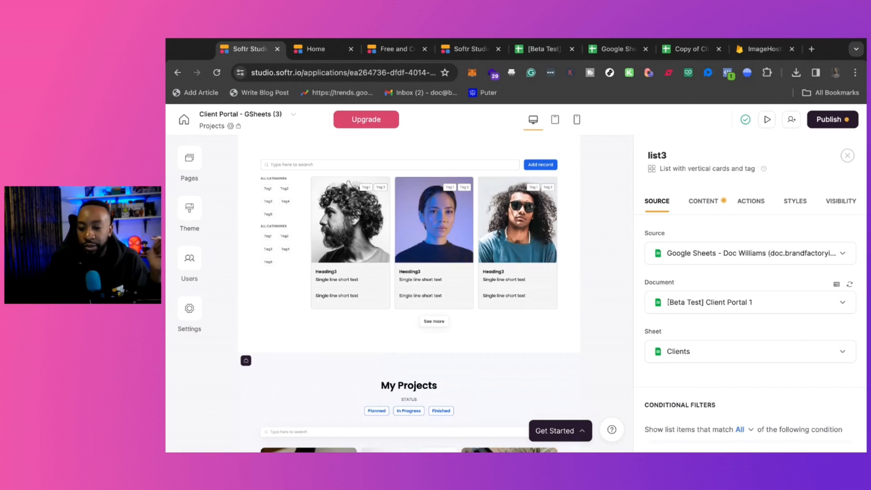
Map the Image item field in the new list block's content settings to the Logo column.
left_click(703, 201)
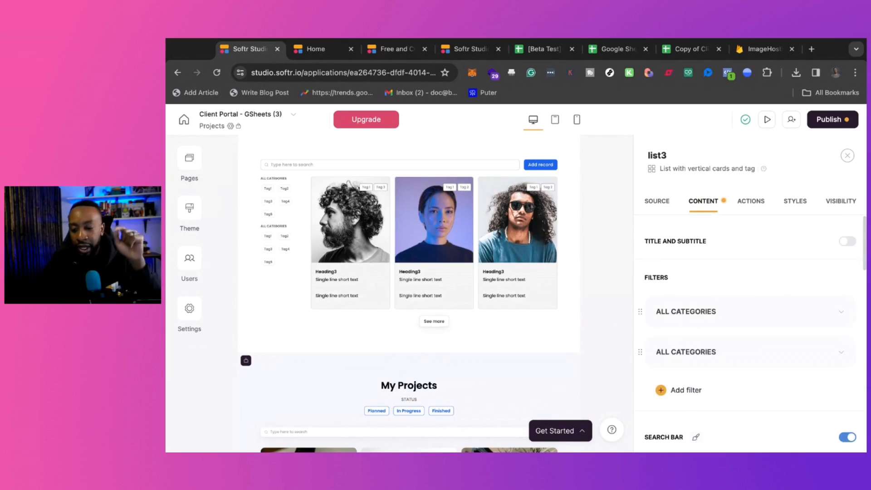
scroll(719, 317, "down", 1)
scroll(719, 324, "up", 1)
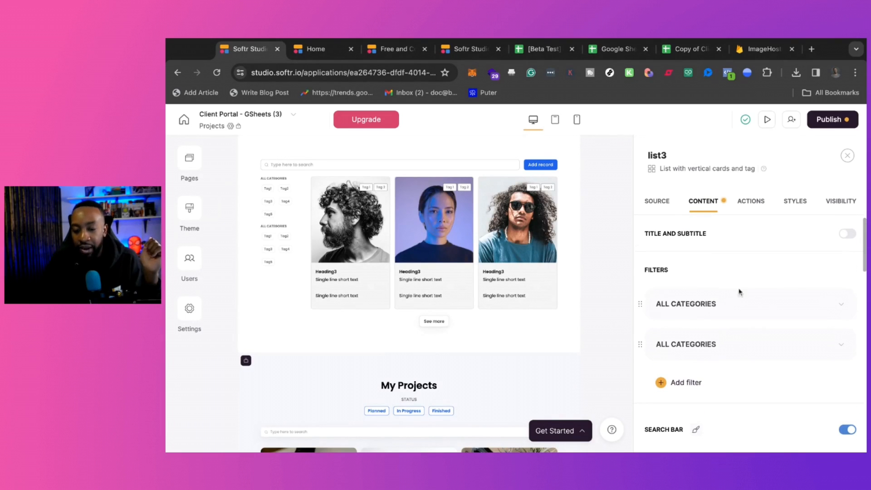
scroll(676, 308, "down", 4)
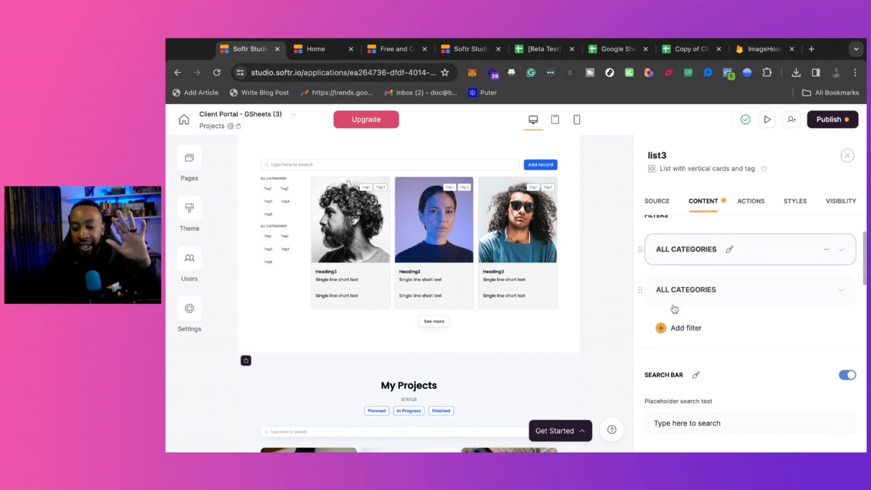
scroll(674, 308, "down", 3)
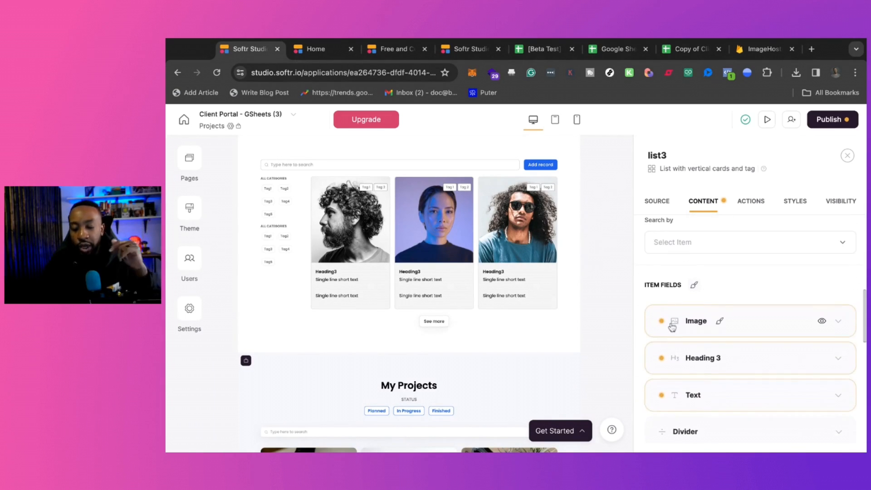
scroll(671, 323, "down", 1)
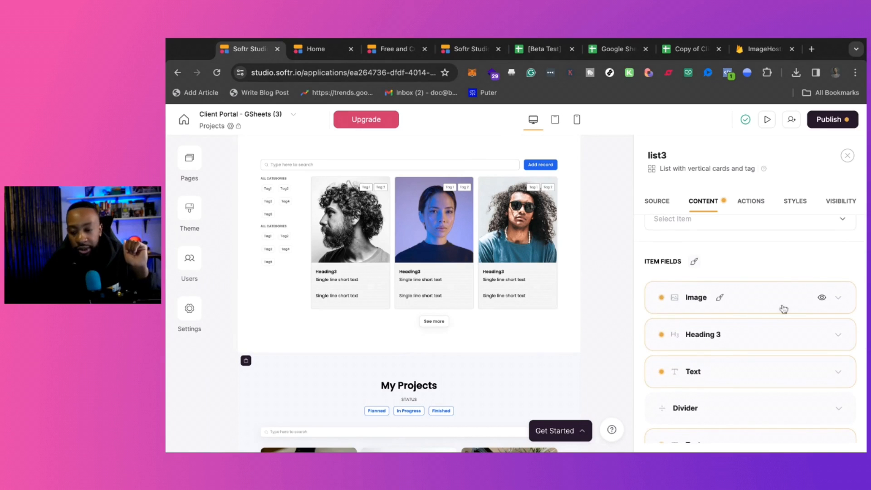
mouse_move(748, 300)
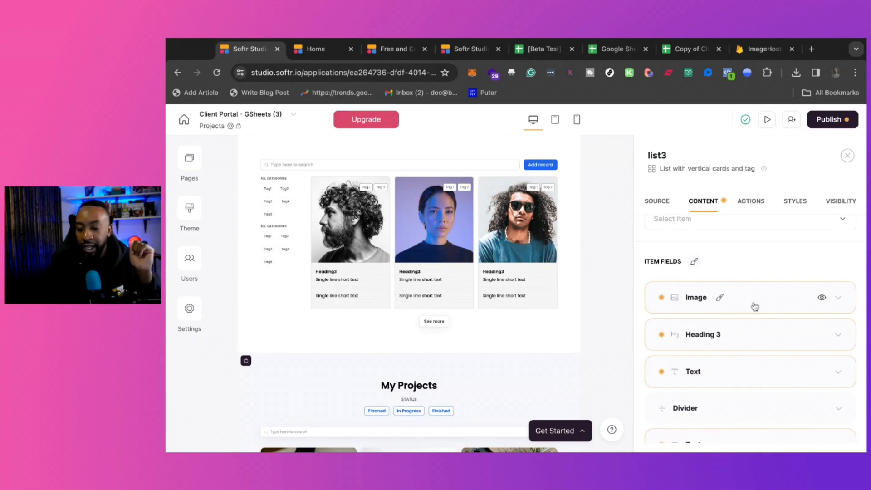
left_click(839, 299)
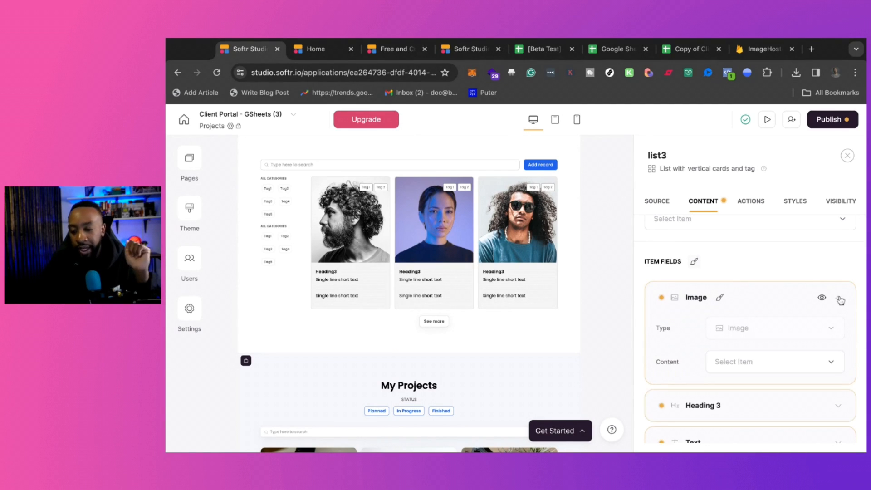
left_click(733, 355)
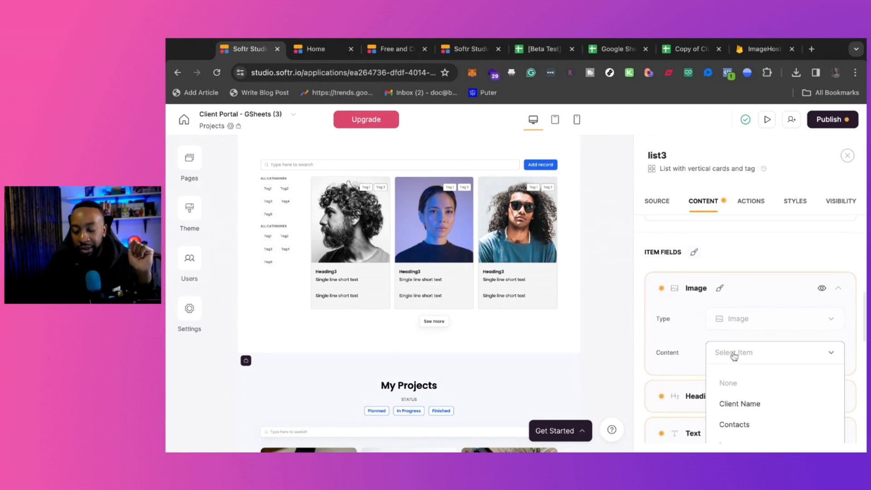
scroll(733, 382, "down", 1)
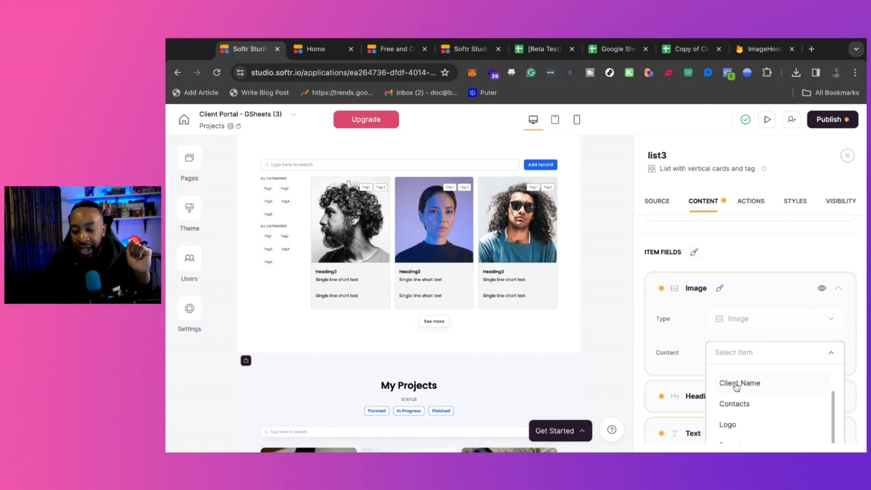
left_click(743, 428)
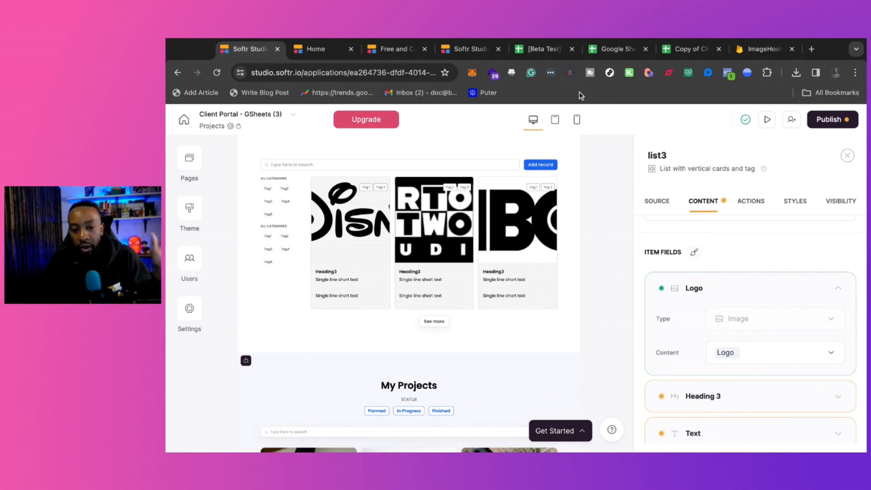
Switch to the [Beta Test] Client Portal 1 spreadsheet and examine the Clients sheet's Softr Record ID column and the Disney and HBO logo links.
left_click(526, 53)
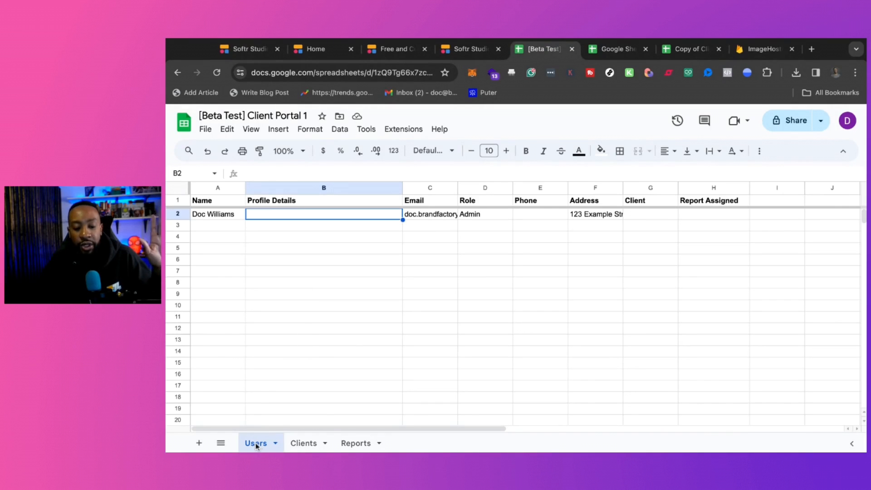
left_click(305, 445)
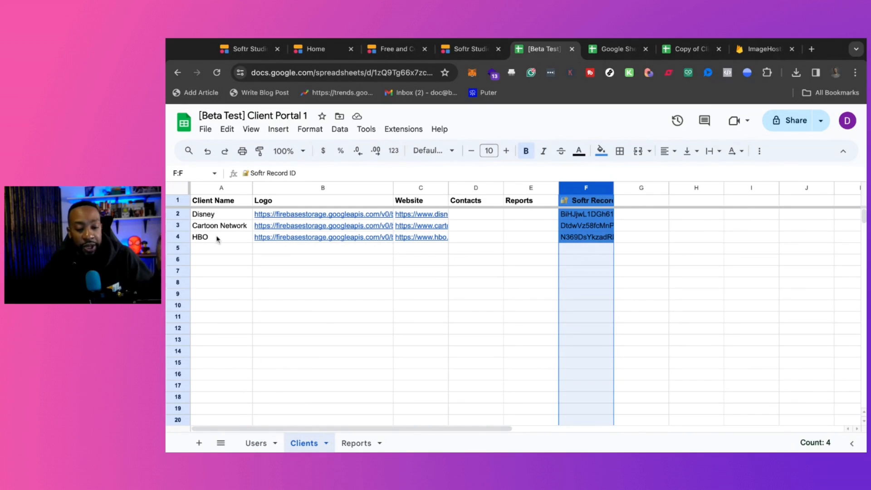
left_click(585, 201)
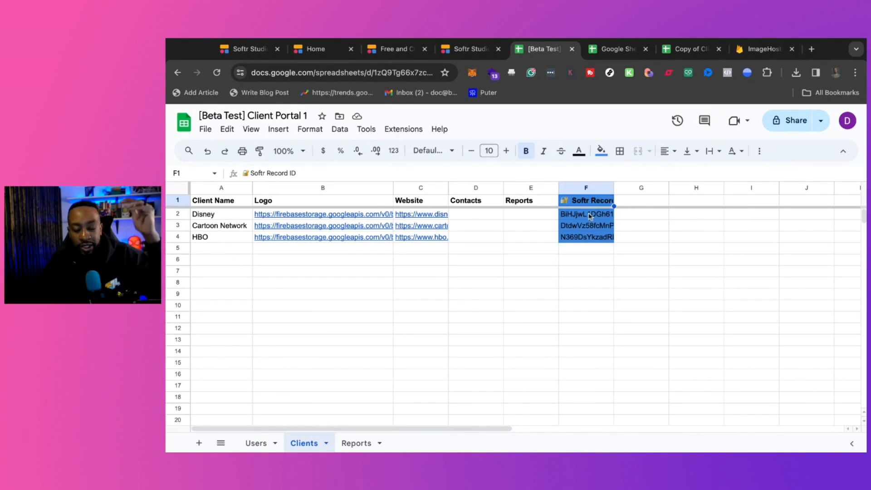
mouse_move(318, 215)
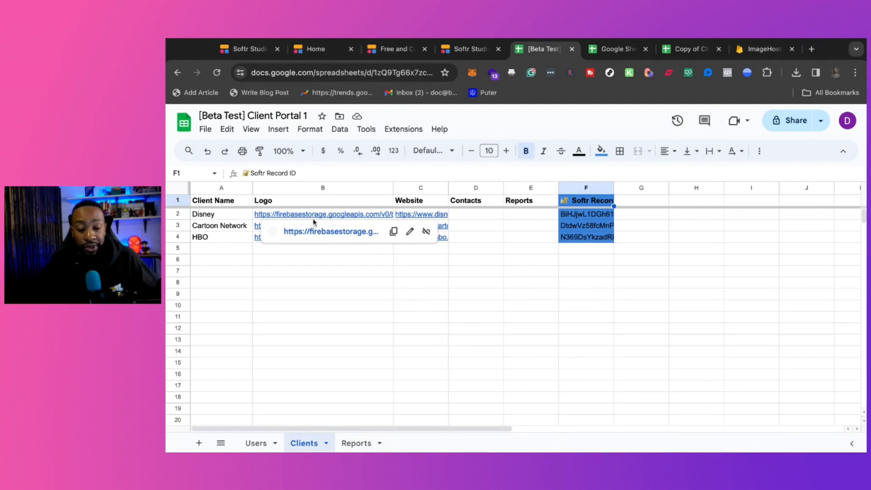
left_click(269, 216)
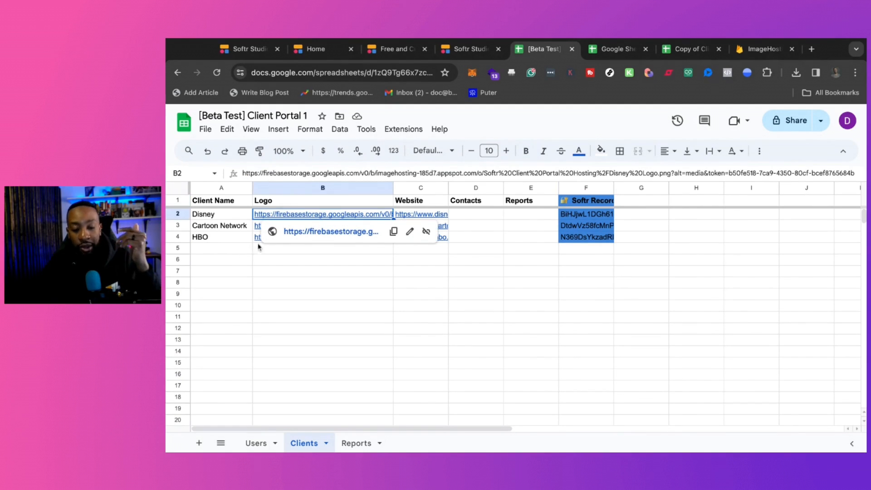
left_click(258, 239)
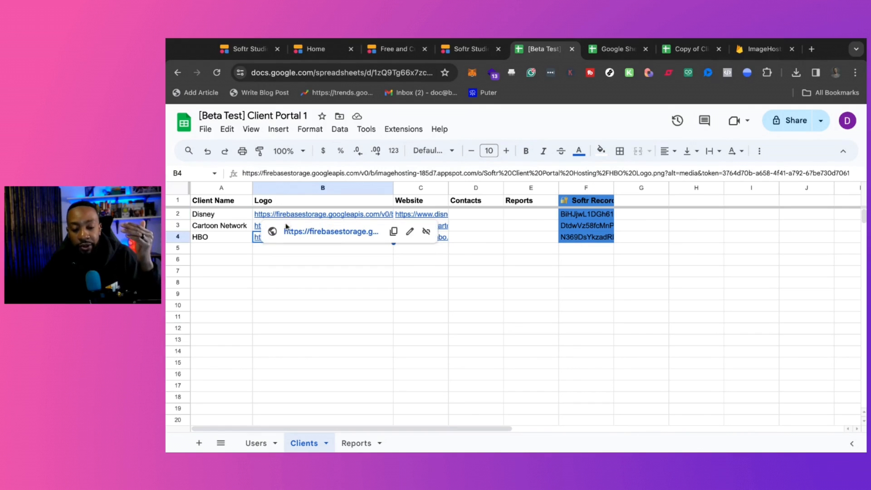
left_click(284, 219)
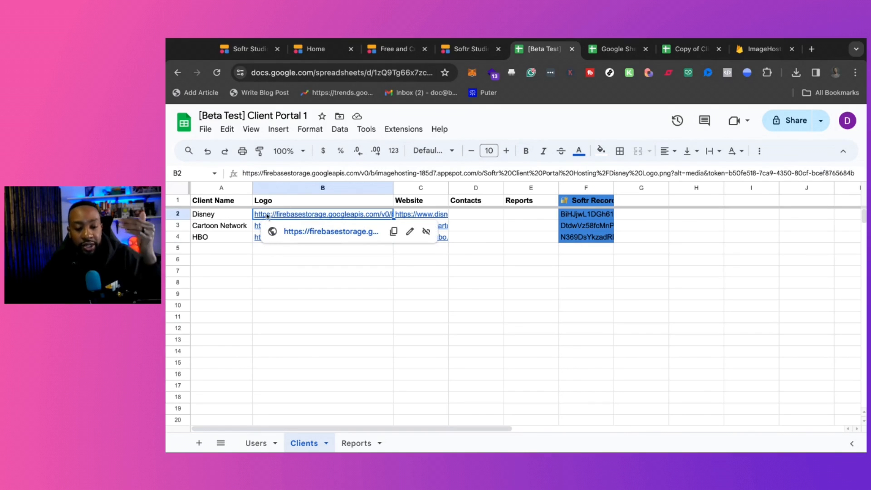
Switch back to the Softr editor and map the list block's Heading 3 item field to the Client Name column.
left_click(252, 49)
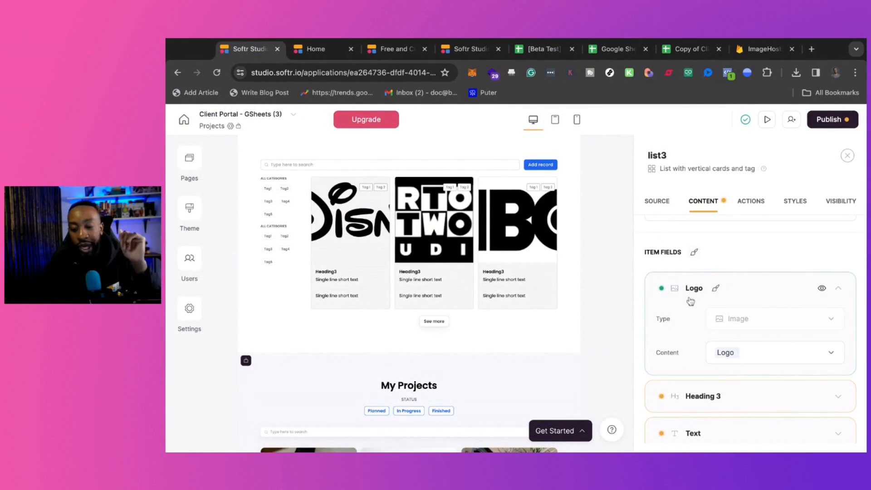
left_click(838, 289)
left_click(841, 325)
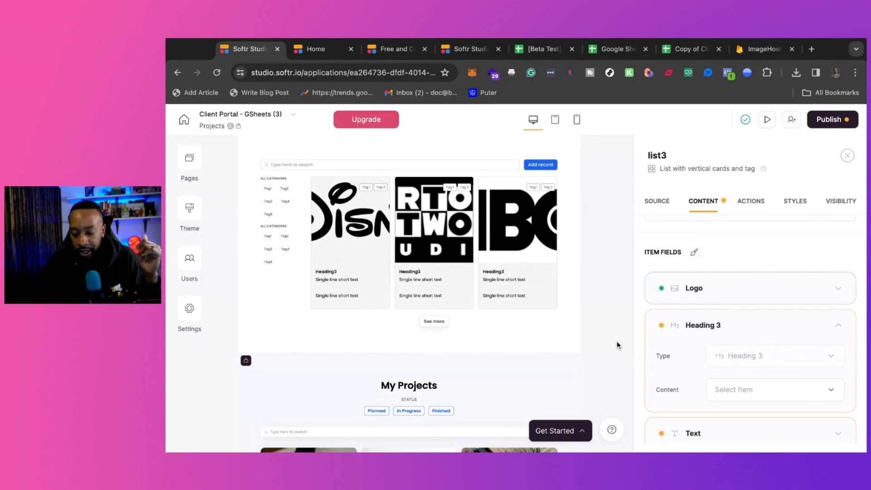
key("super+plus")
key("super+plus")
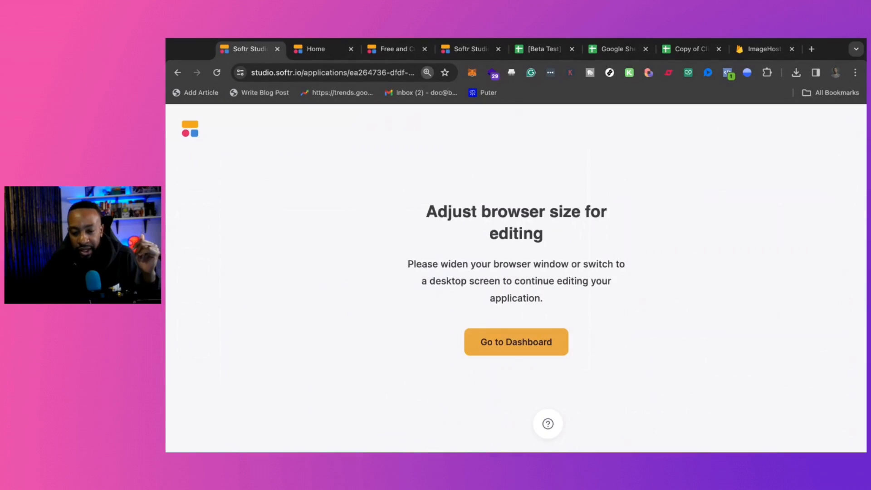
key("super+minus")
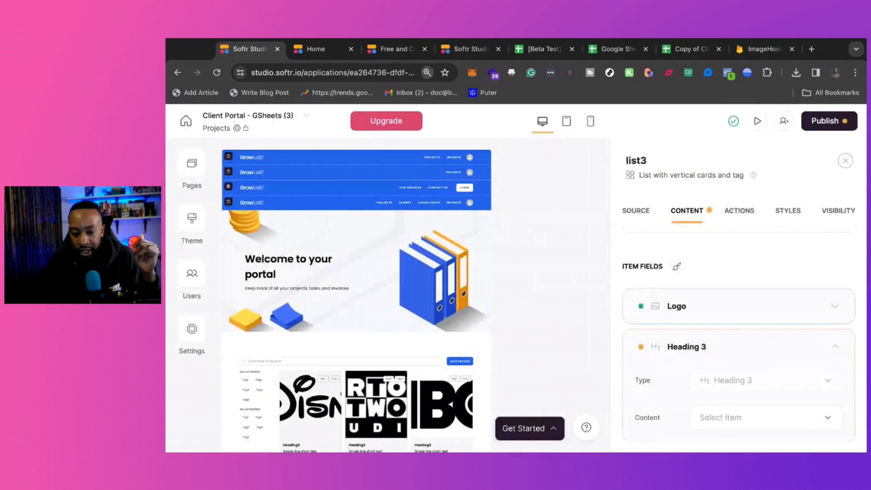
key("super+minus")
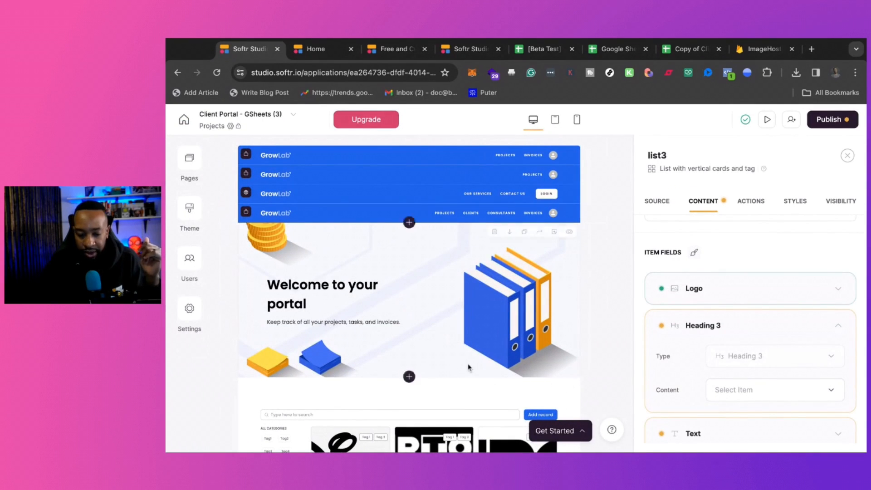
scroll(425, 347, "down", 5)
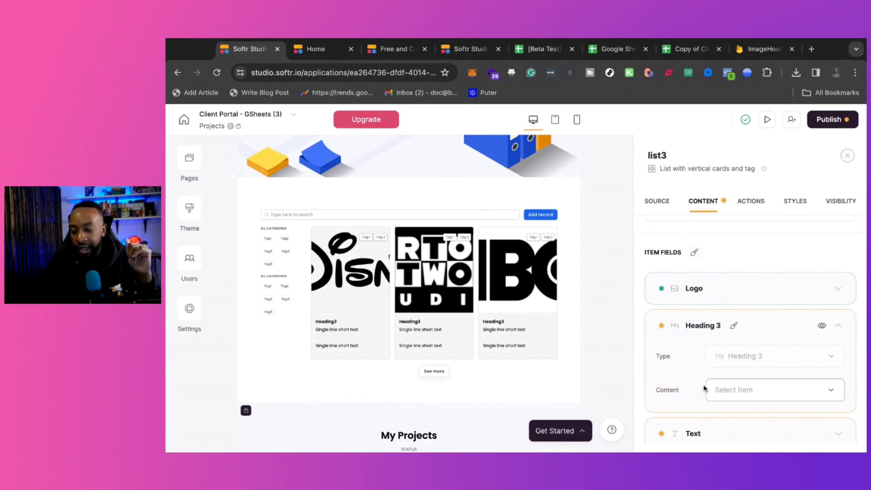
left_click(736, 394)
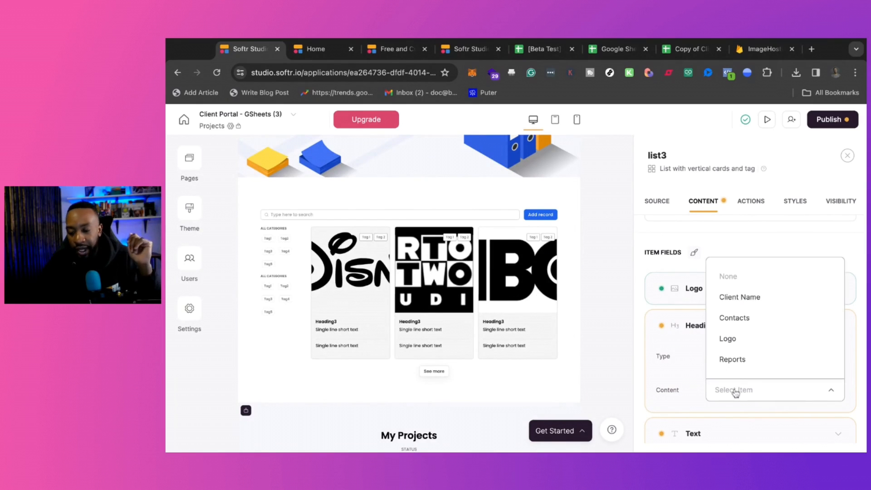
left_click(739, 298)
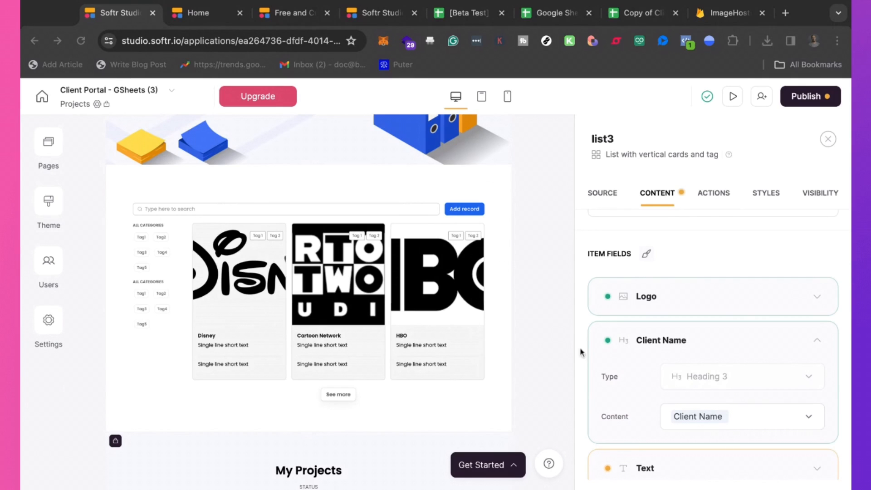
Place the [Beta Test] spreadsheet's browser tab beside the Softr editor's and examine the Client Name entries in the Clients sheet.
scroll(746, 409, "down", 2)
scroll(746, 413, "up", 2)
scroll(761, 375, "down", 1)
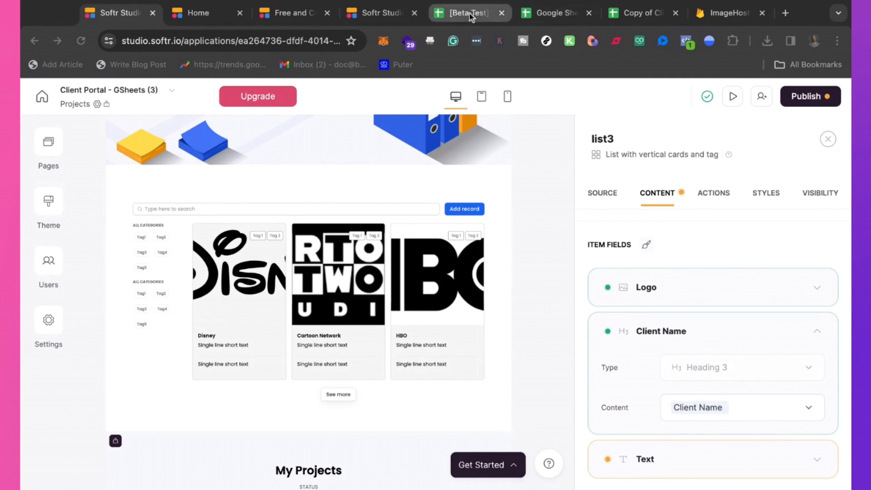
left_click_drag(472, 15, 223, 17)
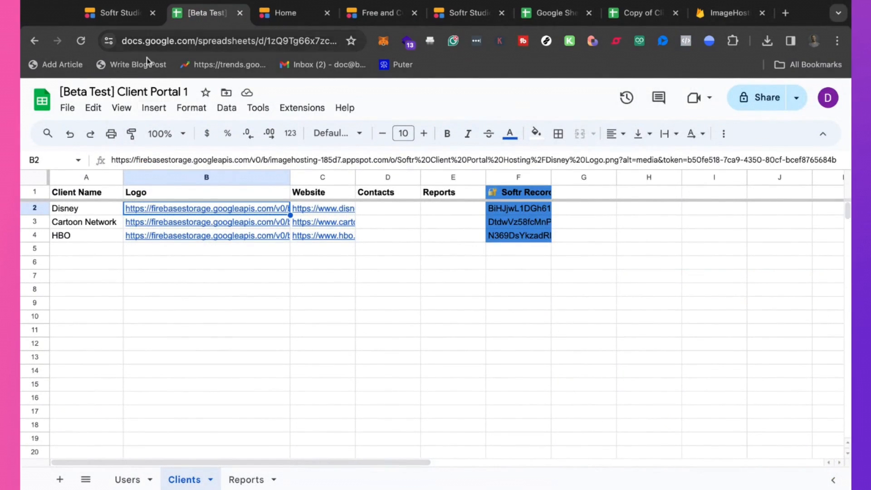
left_click(99, 208)
left_click(94, 224)
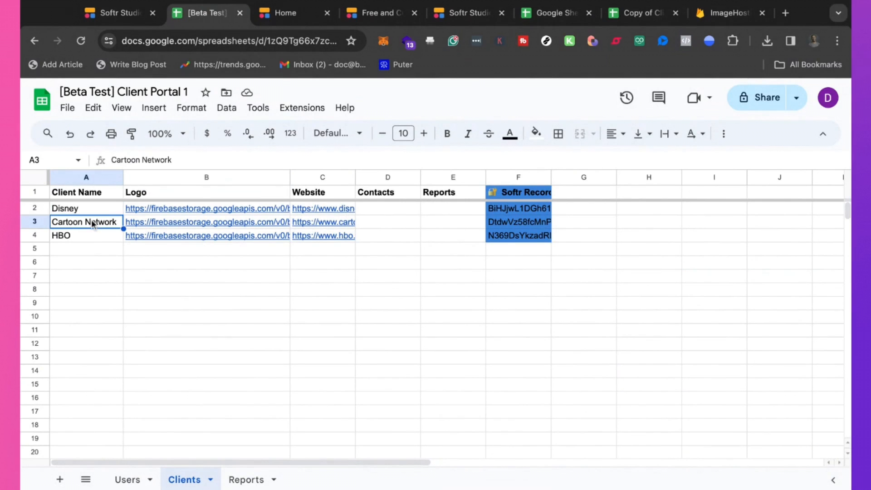
left_click(86, 235)
Return to the Softr editor and hide the Text item field directly below Client Name in the list block.
left_click(116, 13)
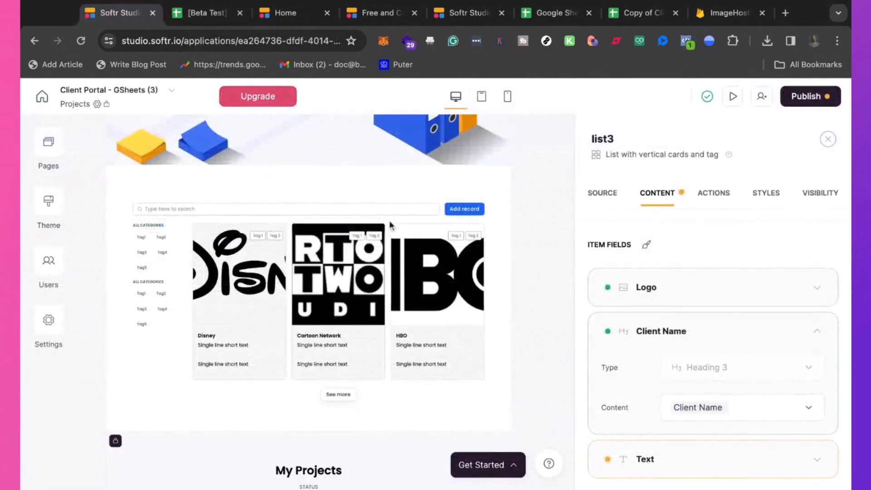
left_click(816, 332)
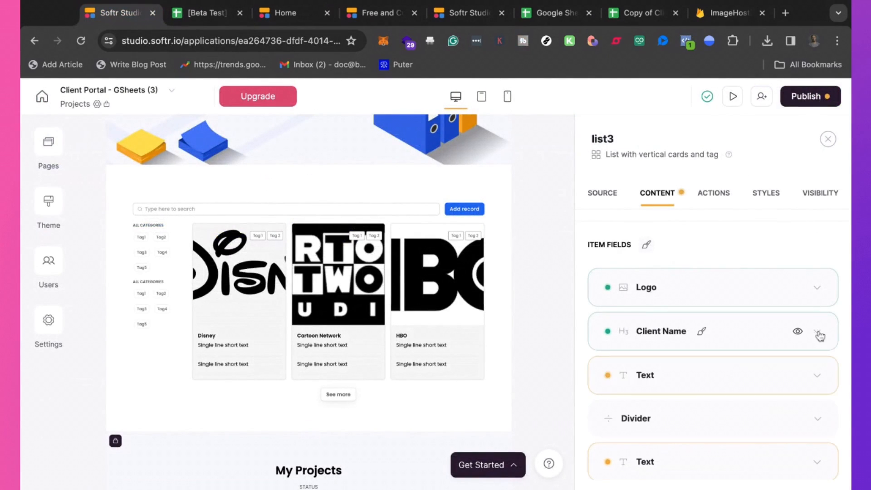
scroll(687, 392, "down", 1)
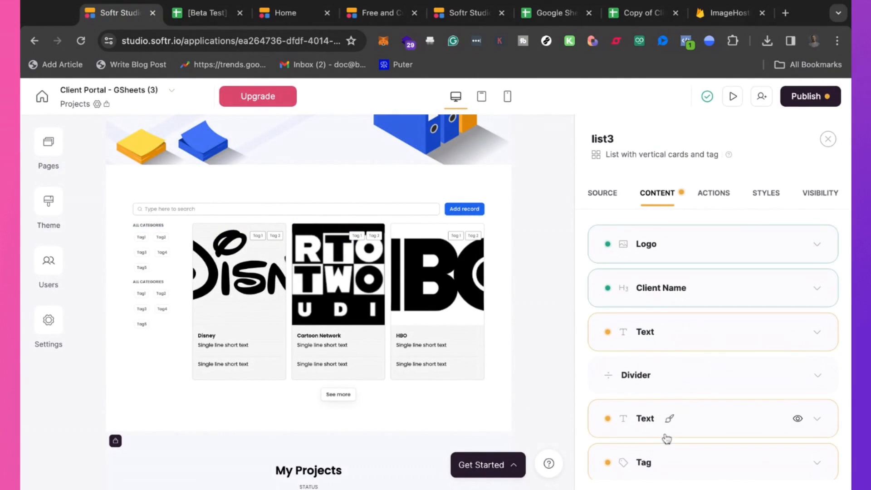
scroll(666, 438, "down", 1)
scroll(667, 437, "up", 2)
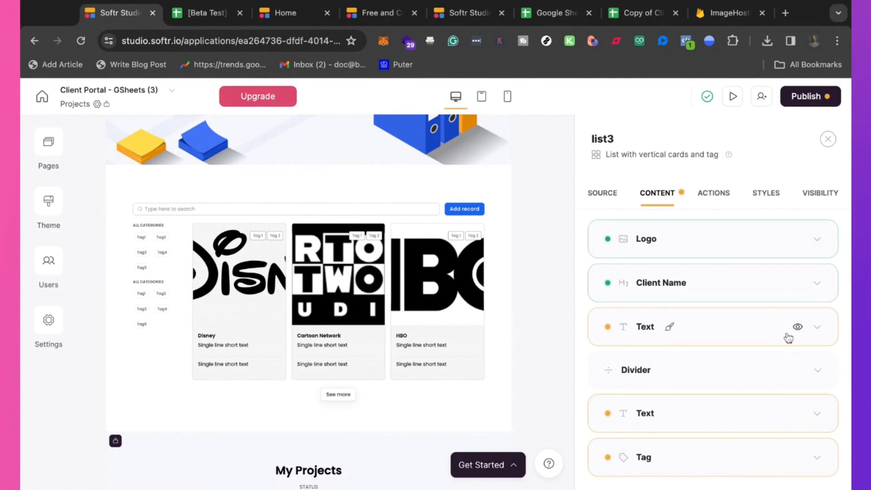
left_click(813, 333)
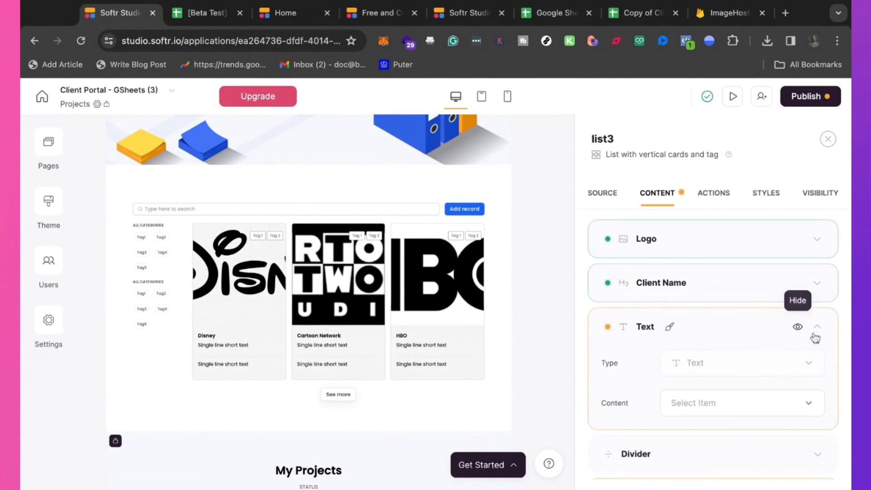
left_click(818, 334)
left_click(797, 326)
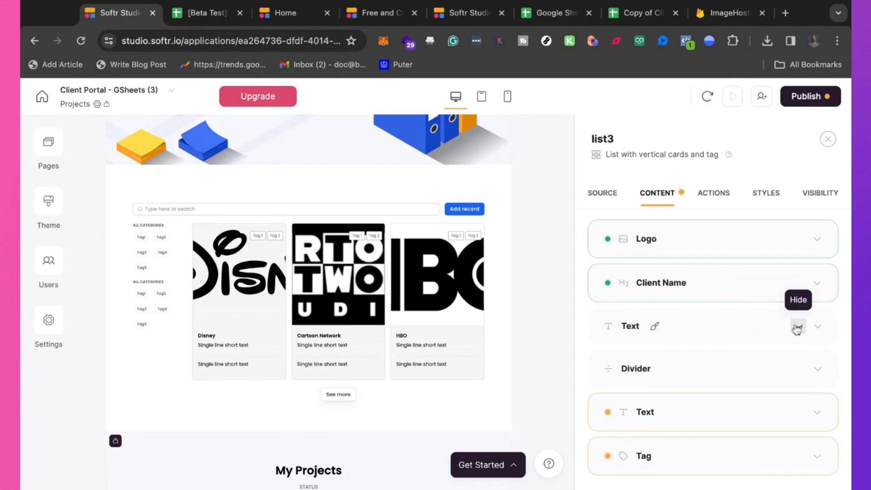
Hide the Text item field below the divider and the Tag item field in the list block.
left_click(816, 414)
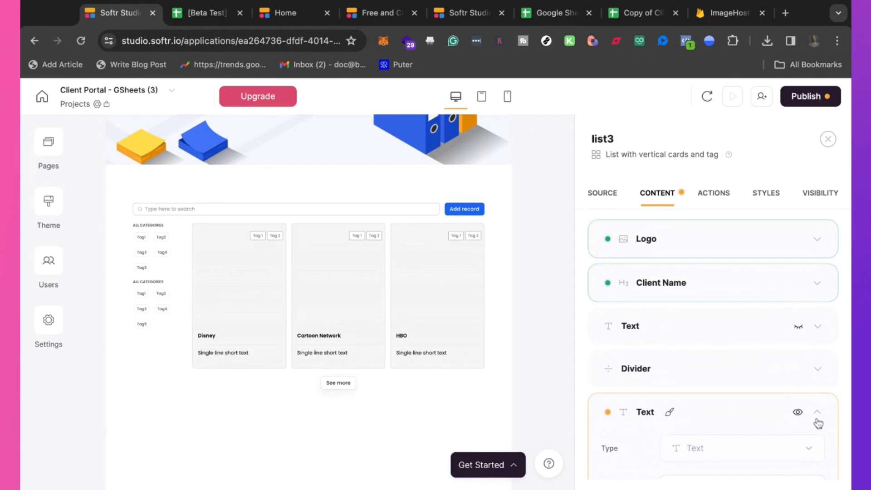
left_click(816, 413)
left_click(797, 414)
scroll(797, 413, "down", 2)
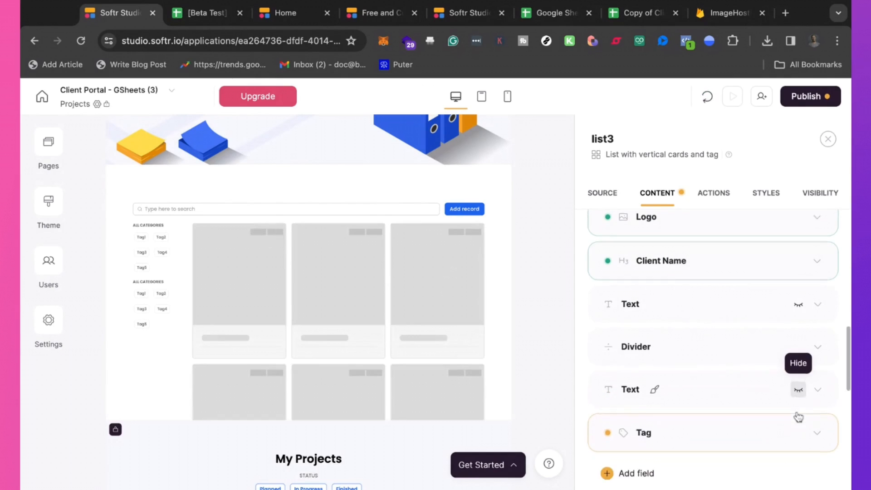
left_click(797, 400)
scroll(773, 390, "up", 4)
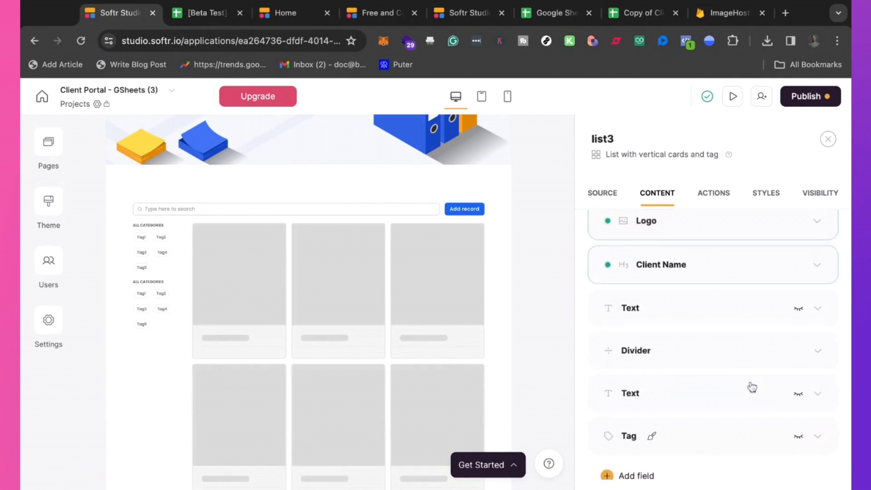
scroll(762, 376, "down", 2)
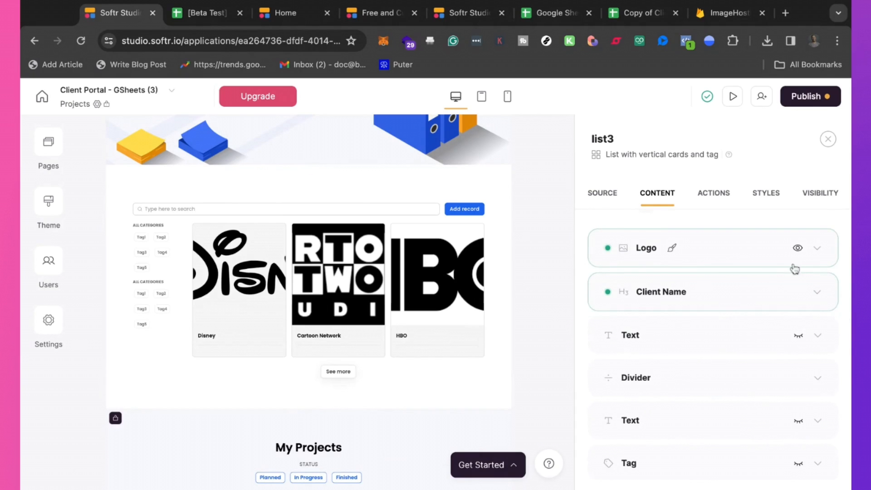
Reduce the Logo item field's image height to 5XS in its content styles.
left_click(820, 249)
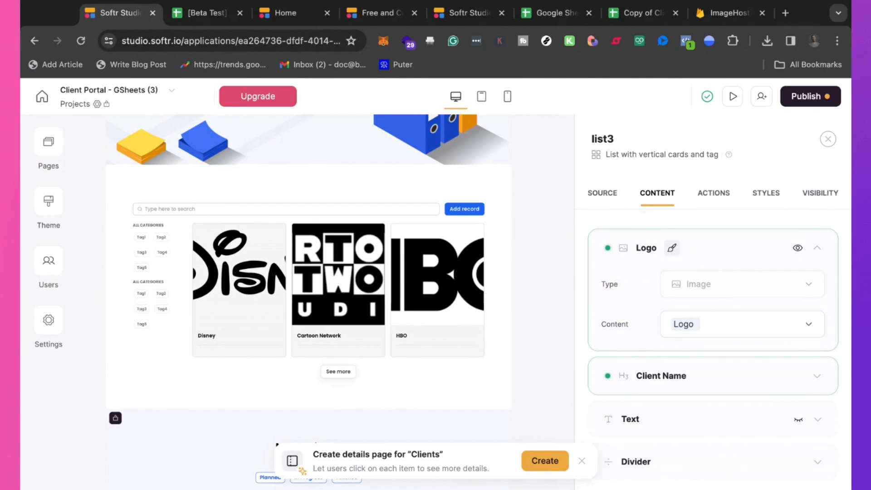
left_click(672, 248)
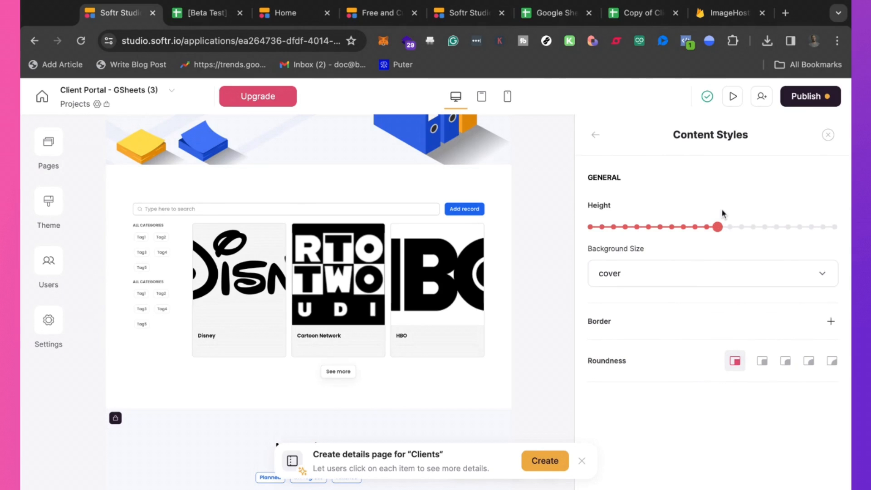
left_click(717, 227)
key("Left")
key("Left")
key("Left")
key("Left")
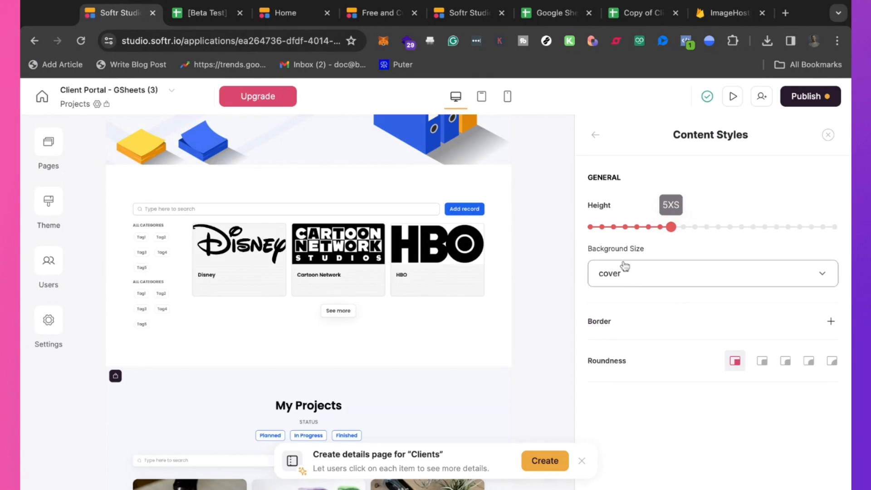
Set the Logo image's background size to contain and return to the list block's content settings.
left_click(650, 276)
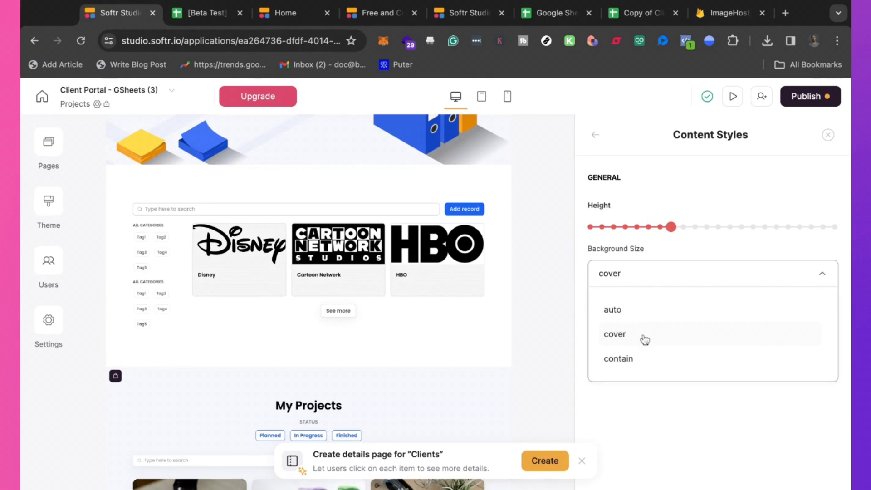
left_click(644, 358)
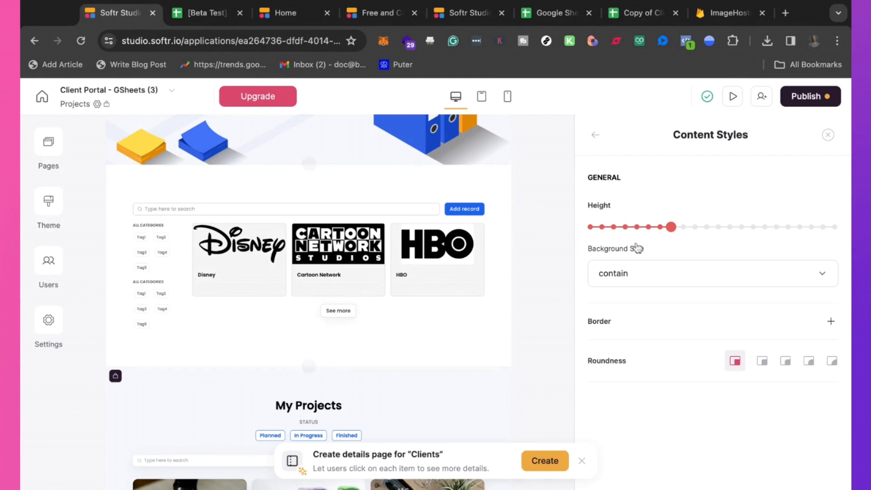
left_click(594, 135)
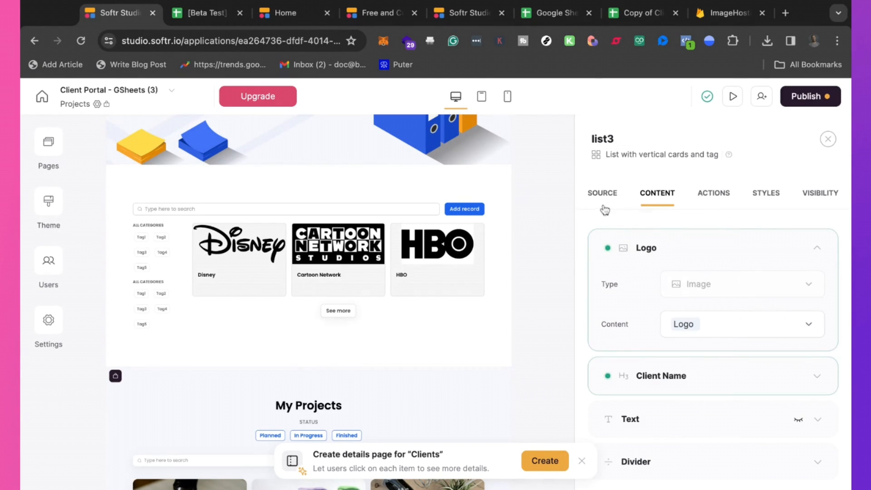
Examine the list block's remaining content settings, from item fields and the See more button to the filters, and check the page preview.
scroll(628, 286, "down", 3)
scroll(631, 286, "up", 4)
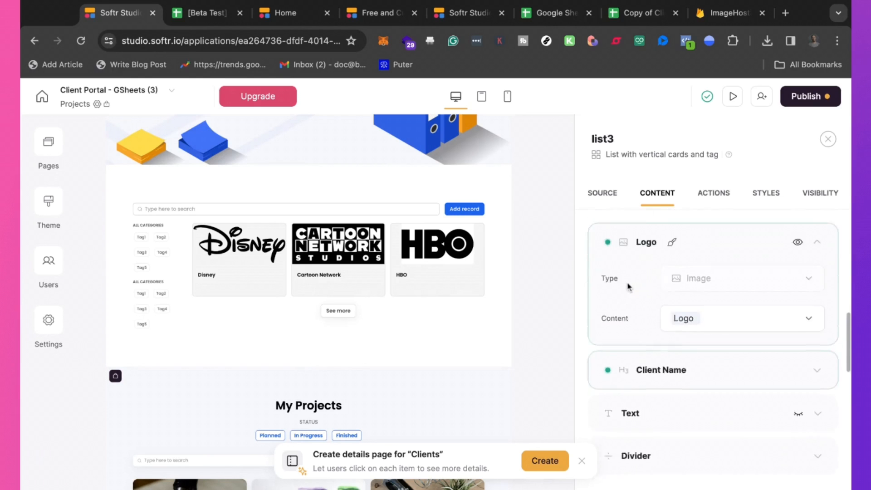
scroll(640, 326, "down", 6)
scroll(647, 369, "down", 3)
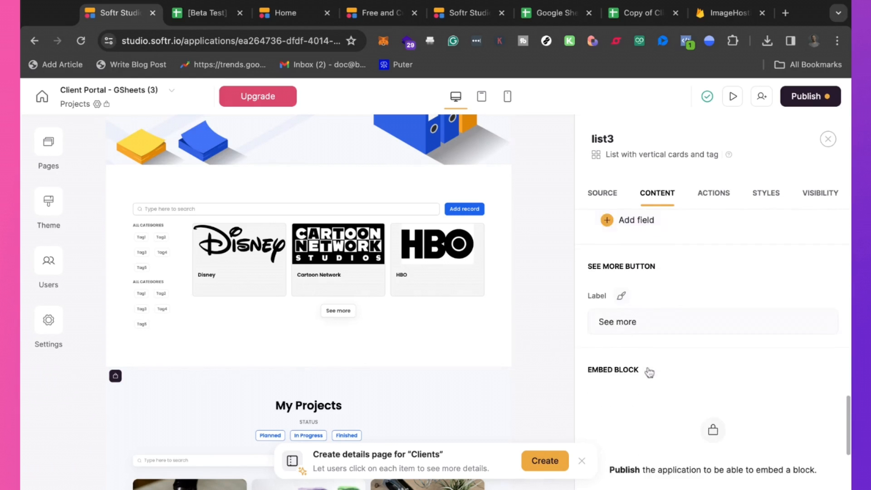
scroll(625, 219, "up", 10)
scroll(338, 262, "up", 1)
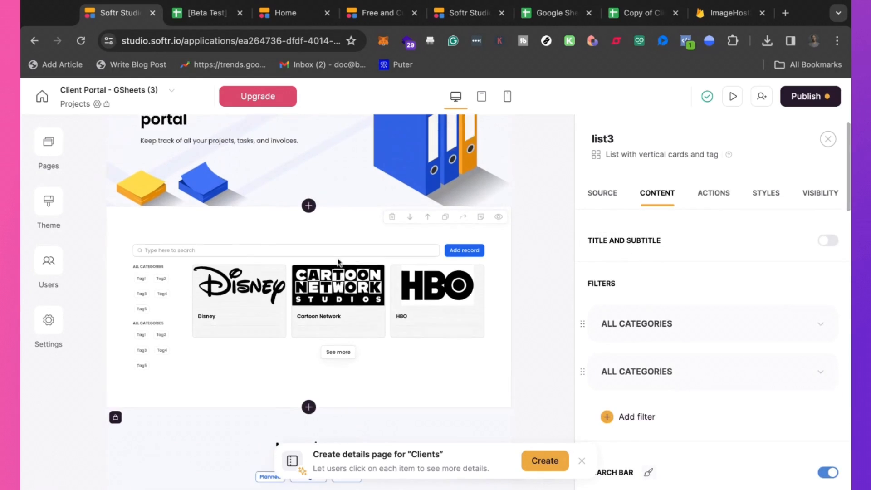
scroll(230, 319, "down", 1)
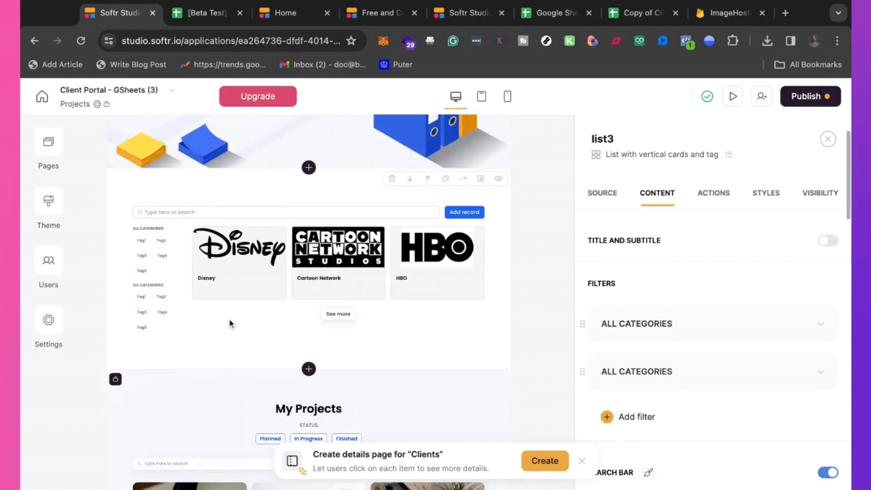
scroll(230, 319, "up", 1)
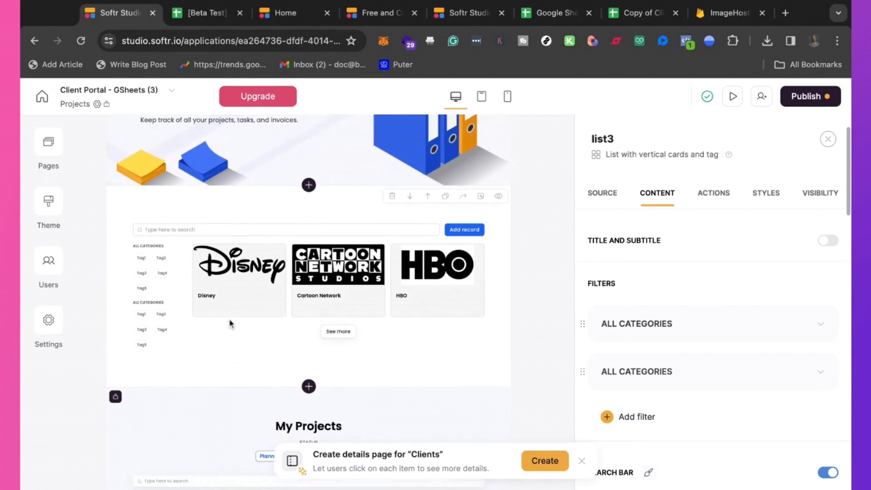
Review the client list block's source settings, from the connected document and sheet to the conditional filters and list settings.
left_click(602, 193)
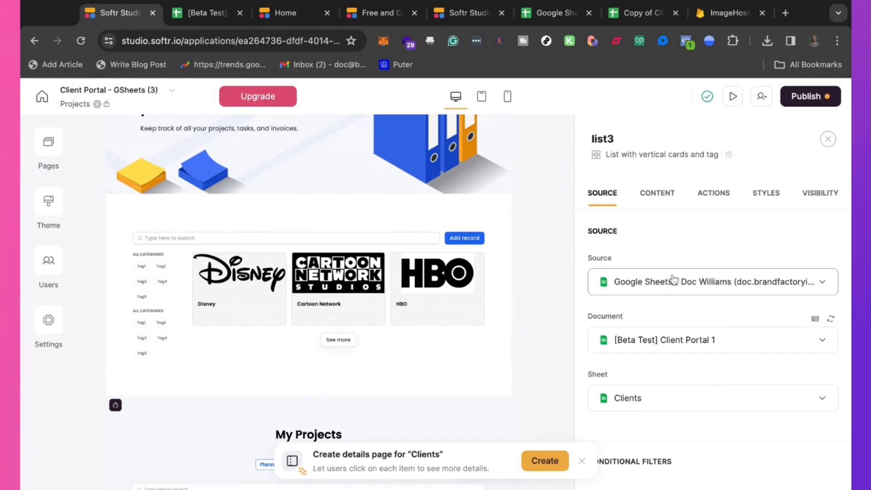
scroll(691, 301, "down", 3)
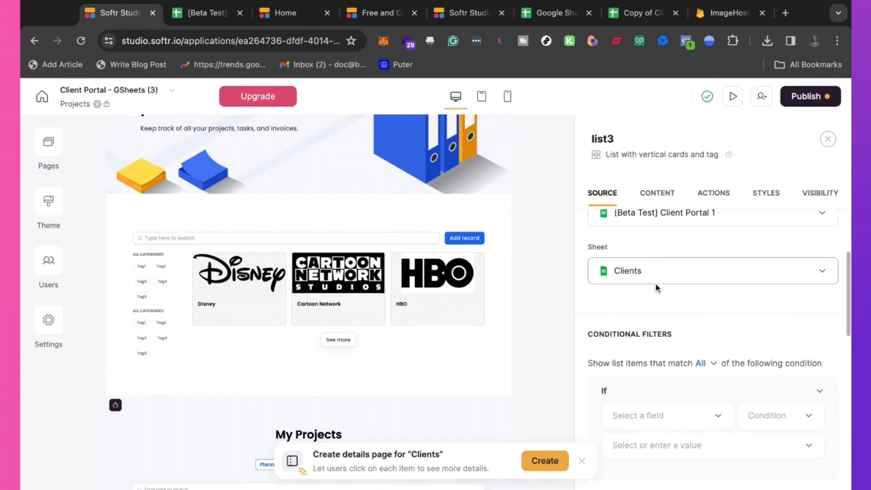
scroll(655, 288, "up", 3)
scroll(686, 301, "down", 6)
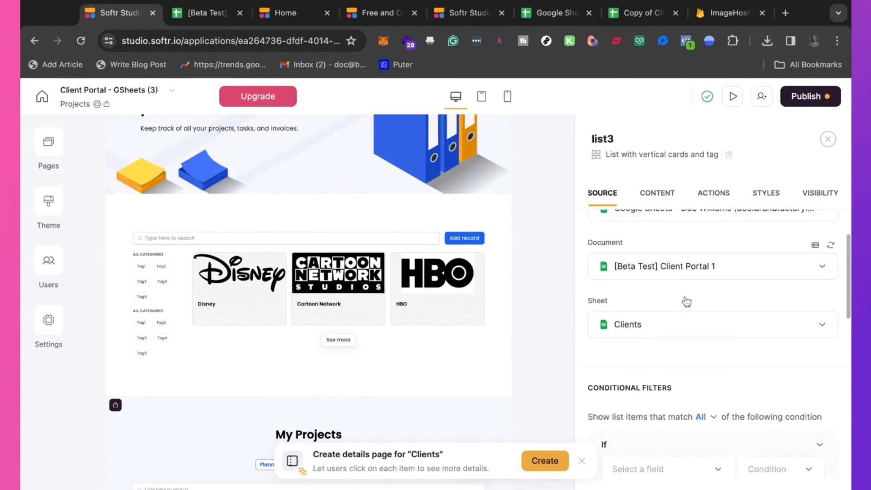
scroll(712, 290, "down", 6)
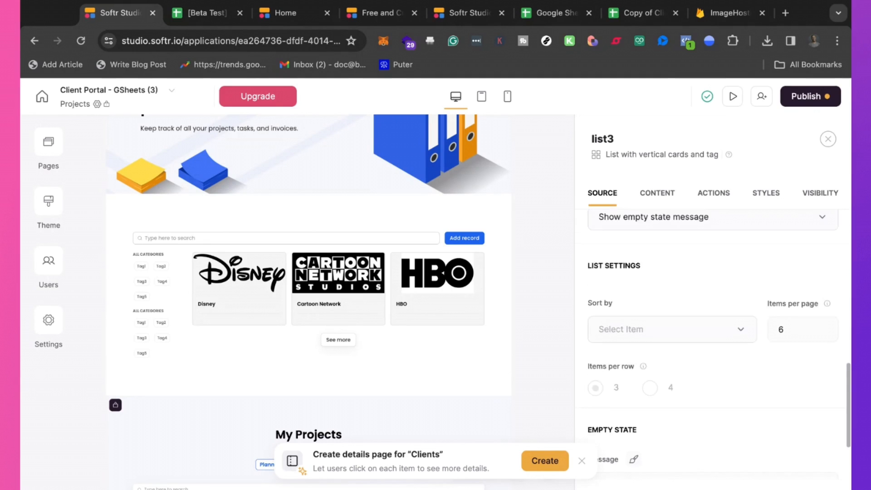
scroll(711, 281, "up", 10)
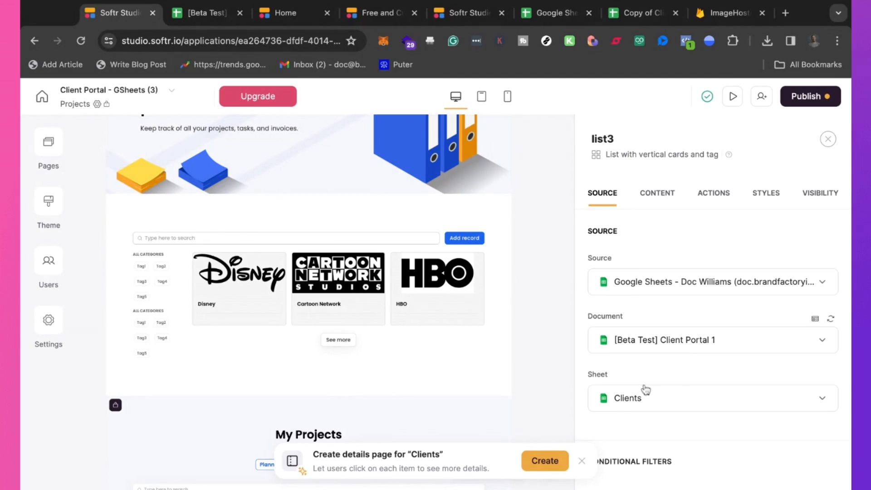
Delete both ALL CATEGORIES filters from the list block's content settings.
left_click(662, 196)
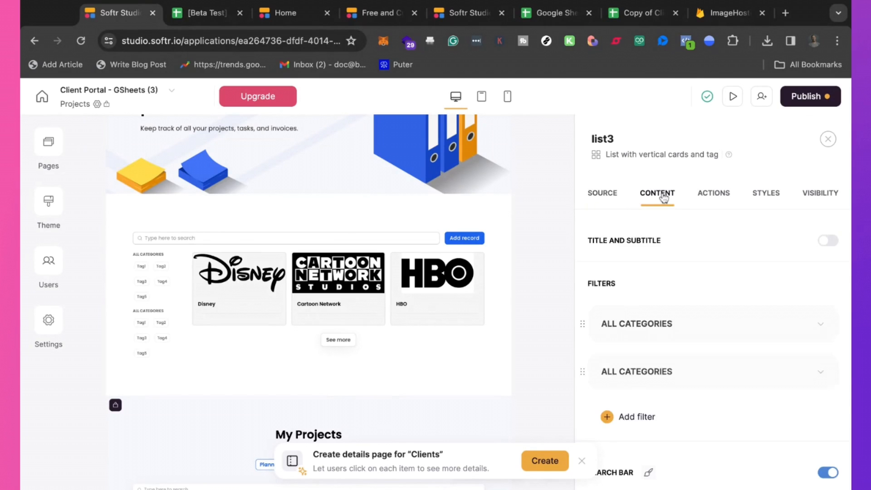
scroll(676, 304, "down", 3)
scroll(676, 305, "up", 2)
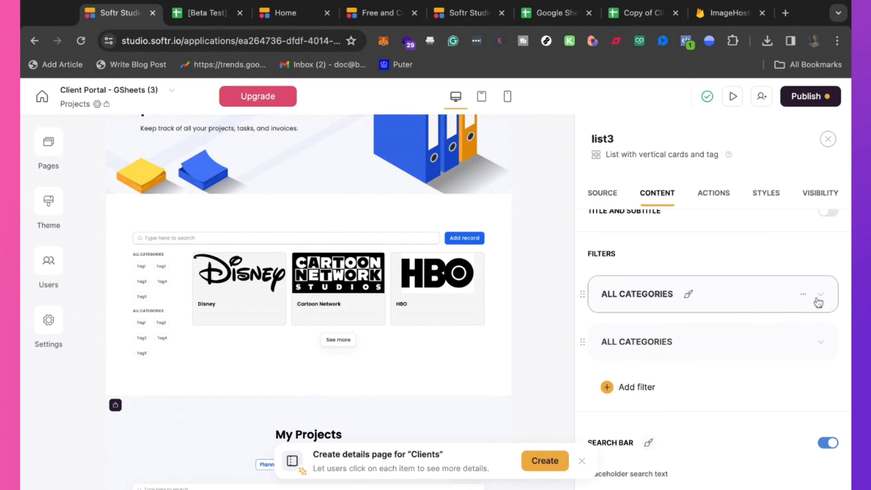
scroll(651, 295, "up", 1)
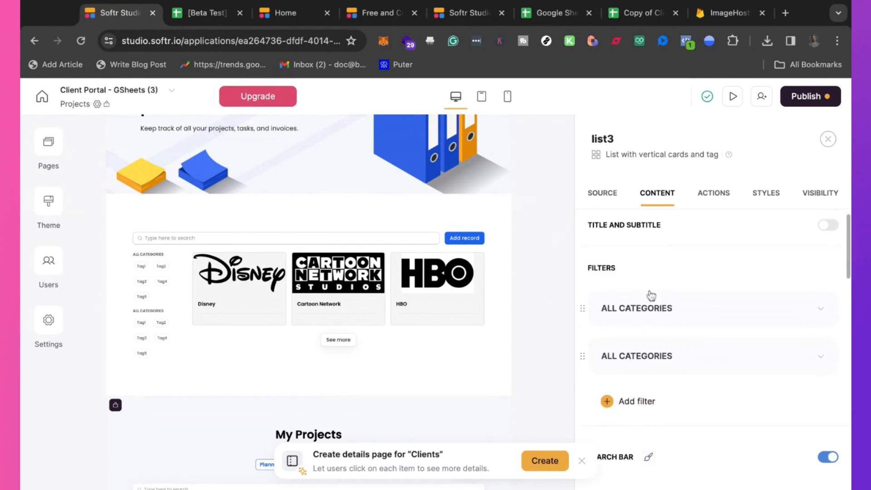
scroll(651, 295, "down", 1)
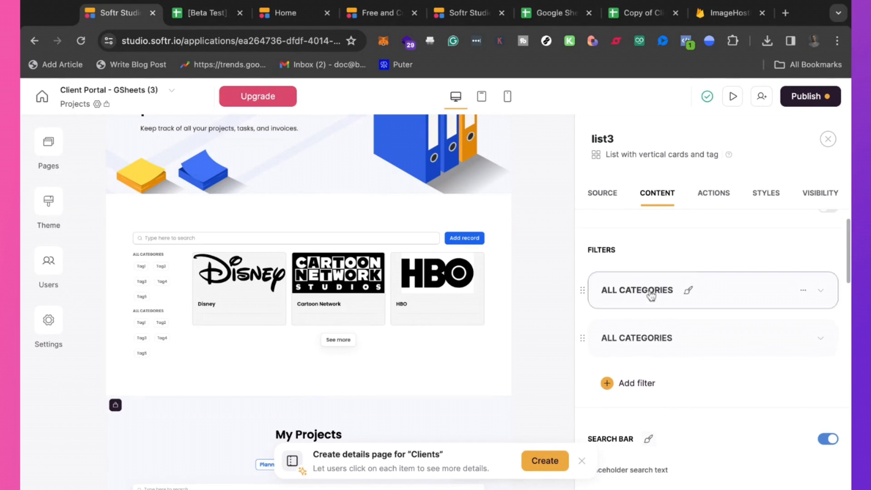
left_click(804, 292)
left_click(769, 317)
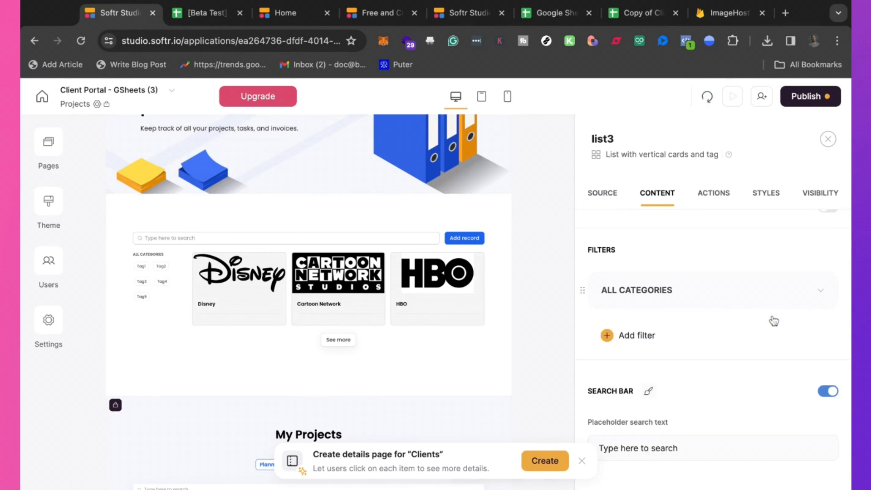
left_click(803, 292)
left_click(774, 320)
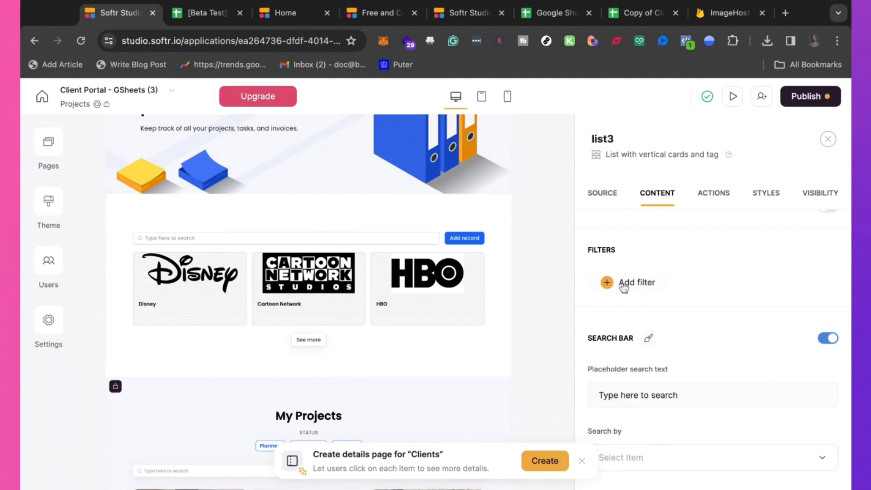
Check the list block's item fields and switch to Google Sheets to view the Users sheet of the client portal spreadsheet.
scroll(629, 310, "down", 6)
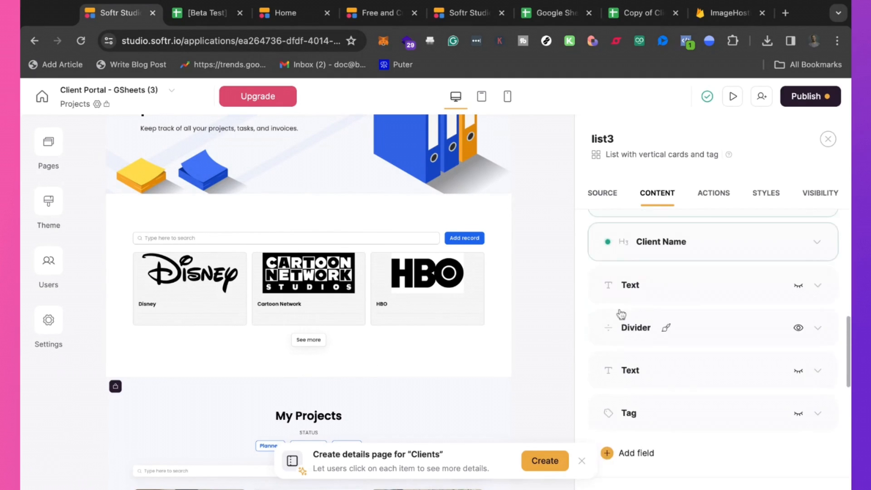
scroll(634, 288, "up", 1)
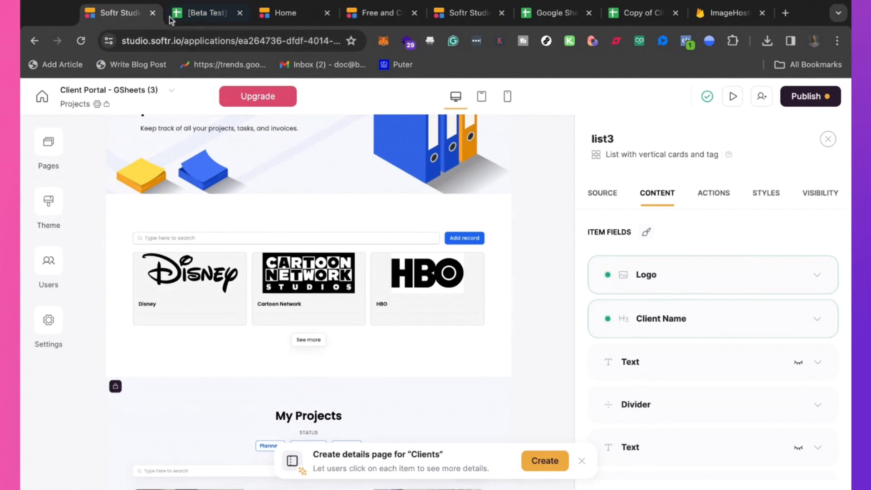
left_click(195, 21)
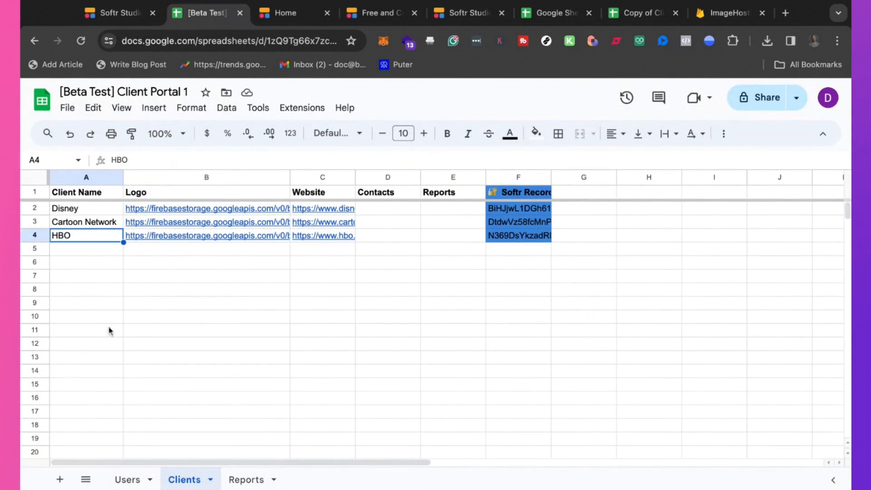
left_click(125, 480)
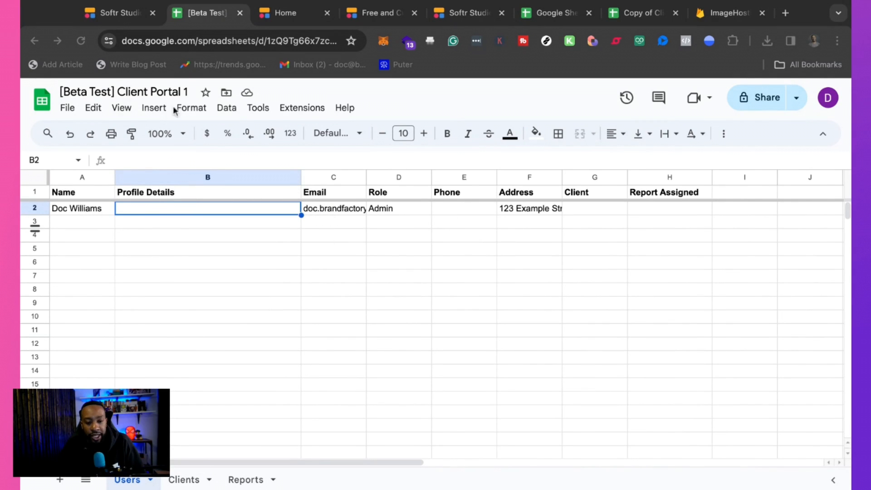
Return to Softr and change the list block's source sheet to Users.
left_click(129, 10)
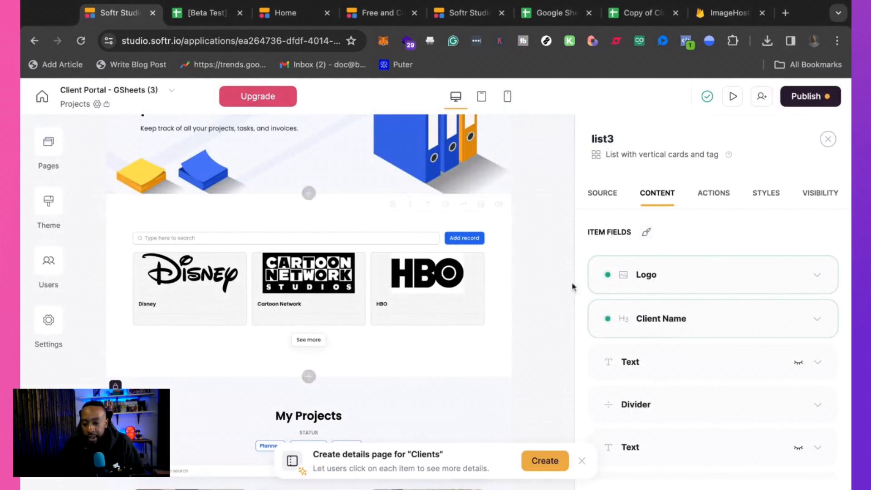
left_click(599, 197)
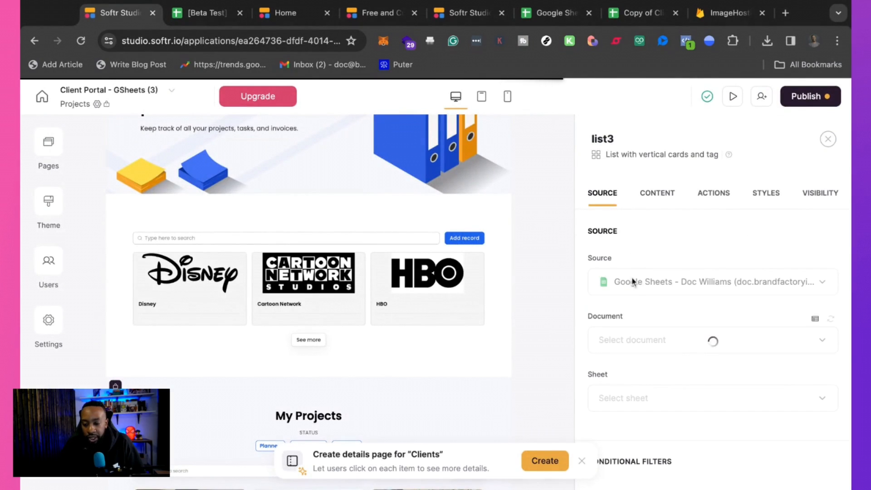
scroll(646, 318, "down", 1)
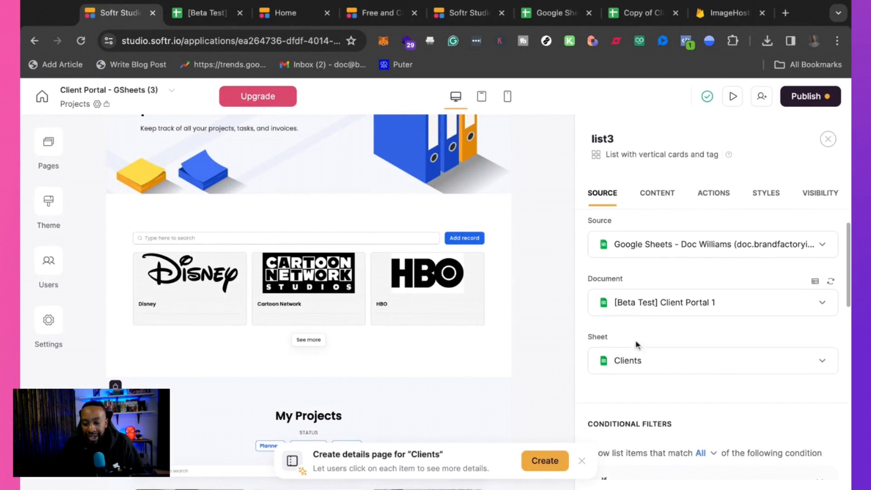
left_click(650, 365)
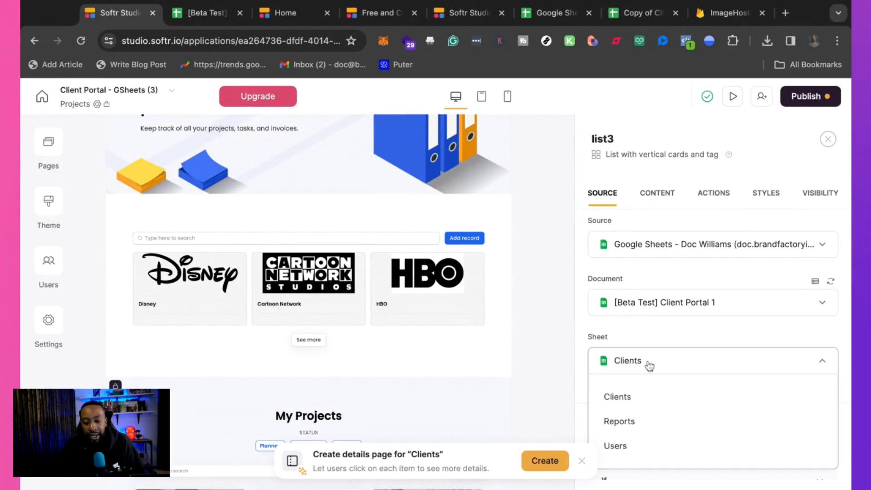
left_click(654, 447)
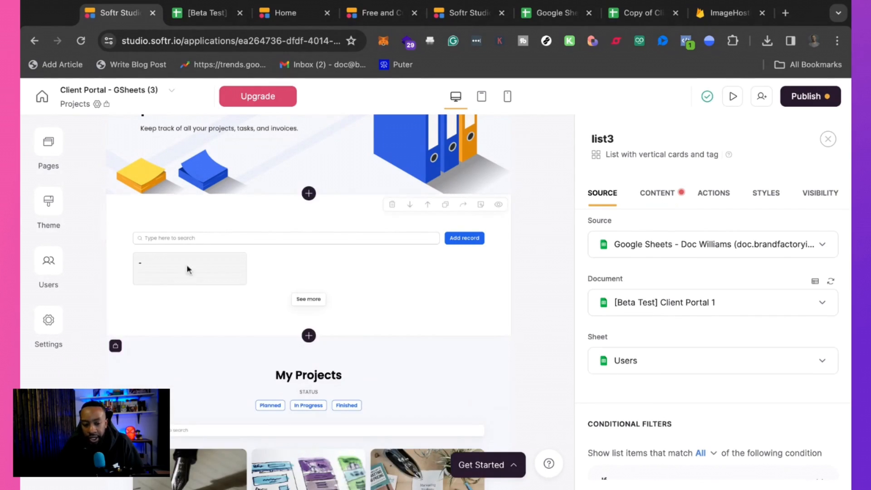
Map the Client Name heading item field to the Name column and check the Logo item field's content setting.
left_click(657, 195)
left_click(611, 200)
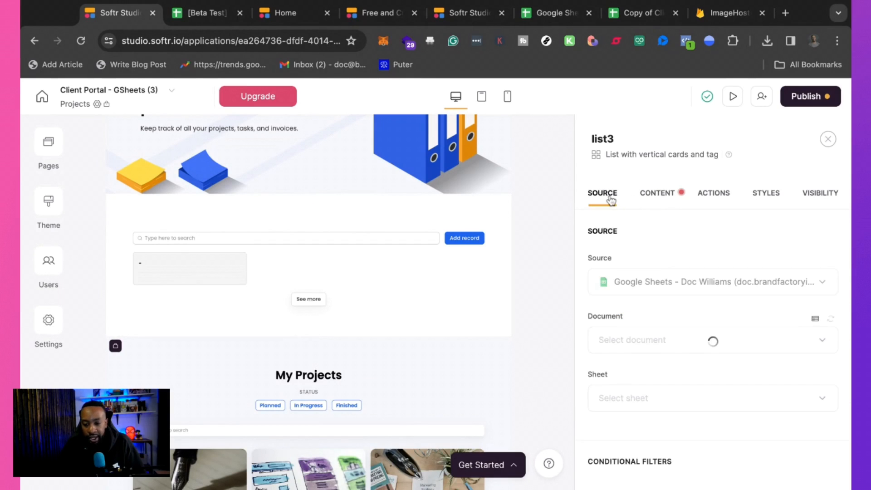
left_click(657, 193)
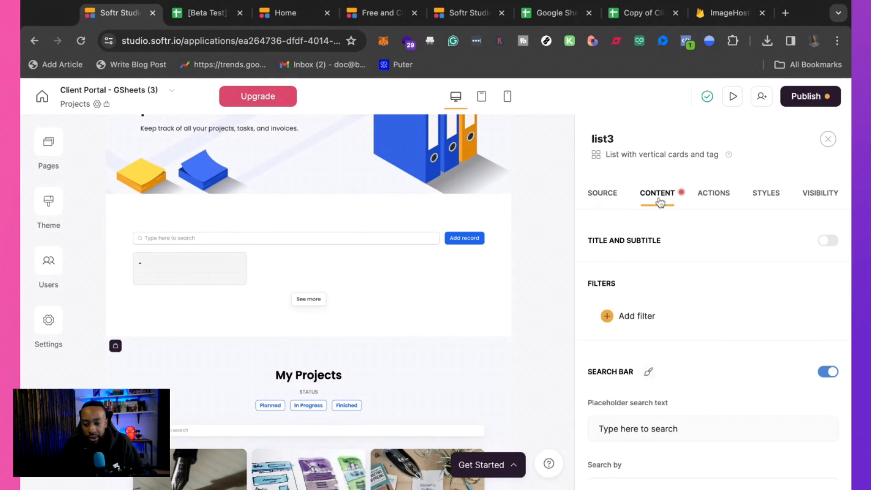
scroll(681, 310, "down", 5)
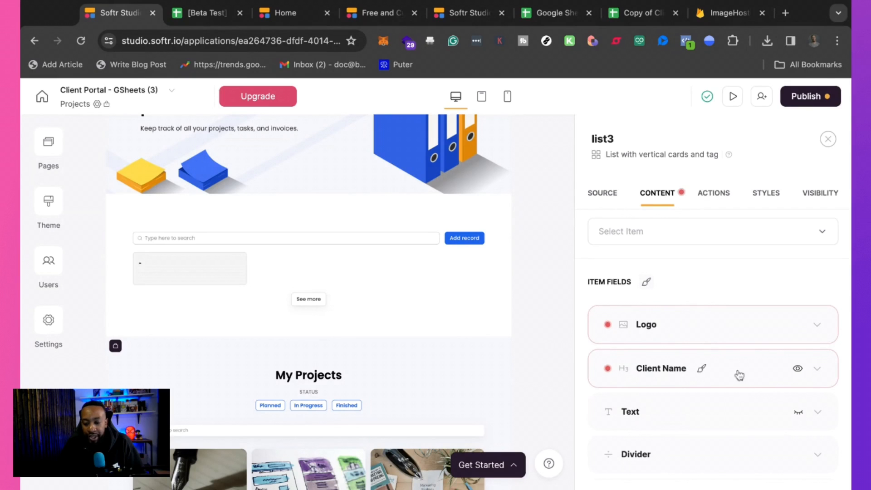
left_click(816, 370)
scroll(757, 380, "down", 2)
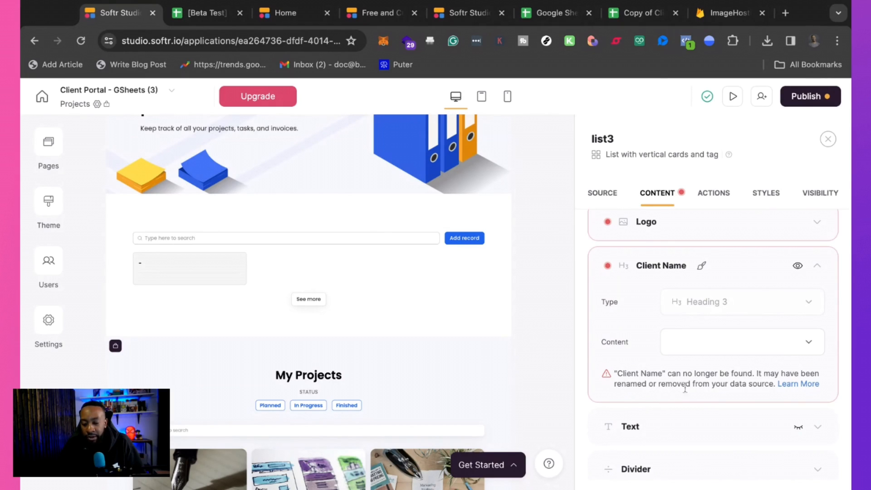
left_click(808, 342)
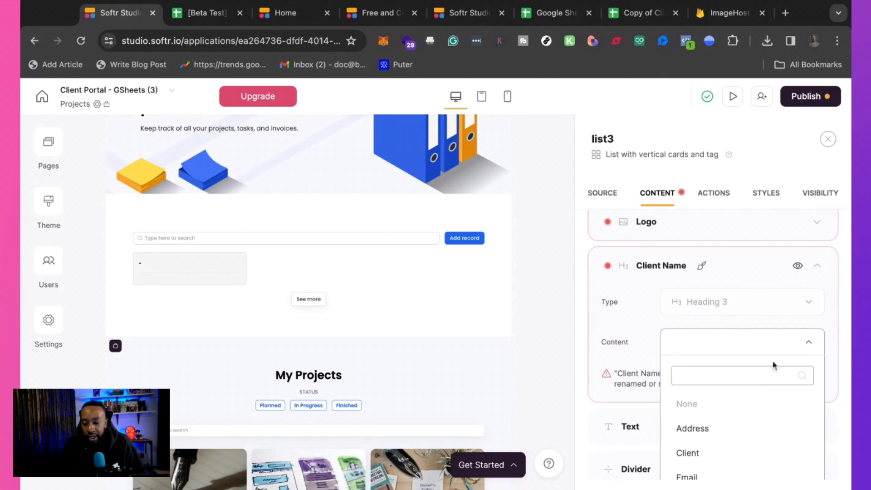
scroll(733, 435, "down", 5)
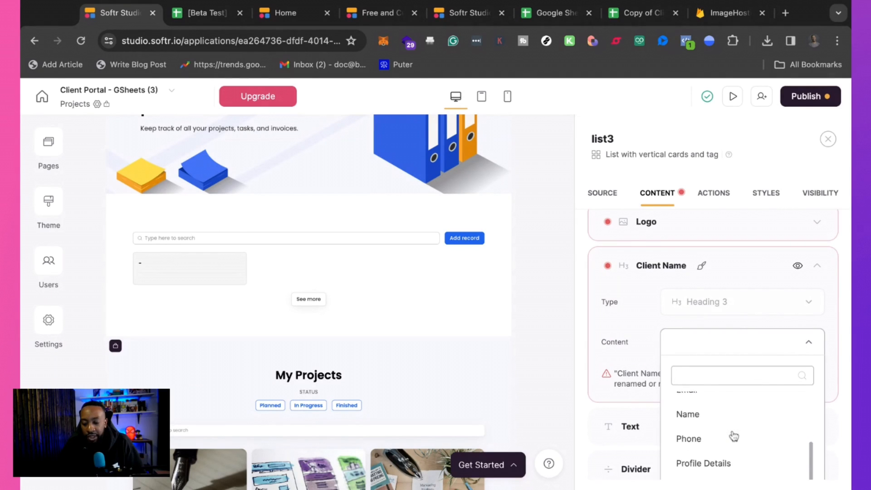
left_click(716, 409)
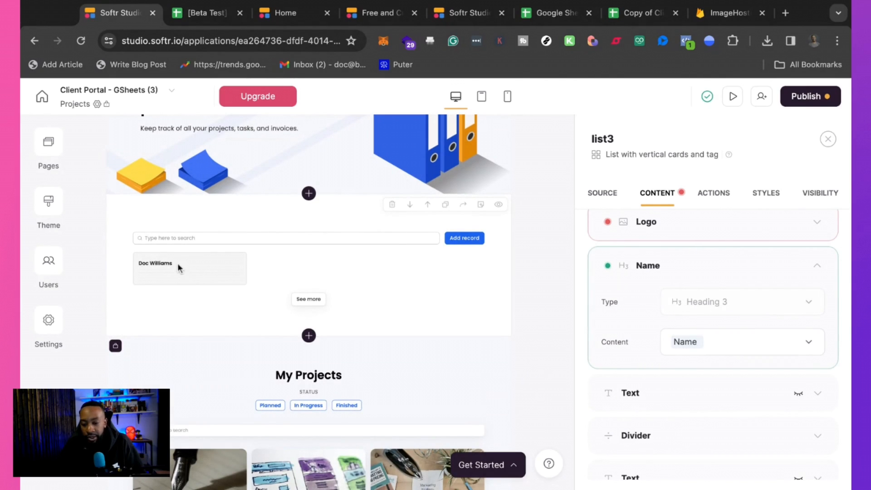
scroll(738, 264, "up", 1)
left_click(815, 291)
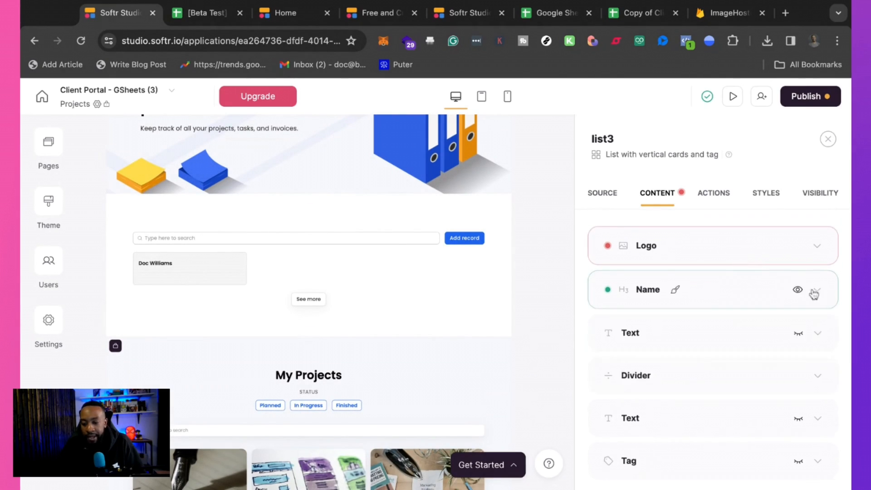
left_click(818, 250)
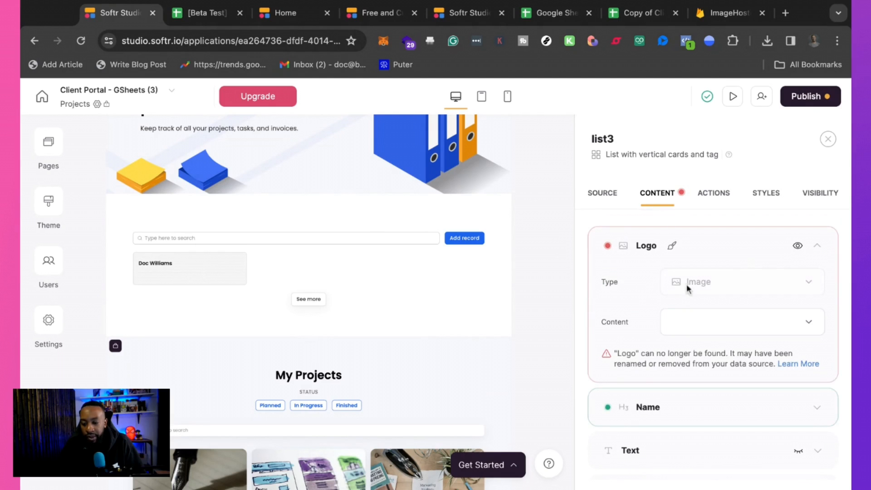
left_click(817, 247)
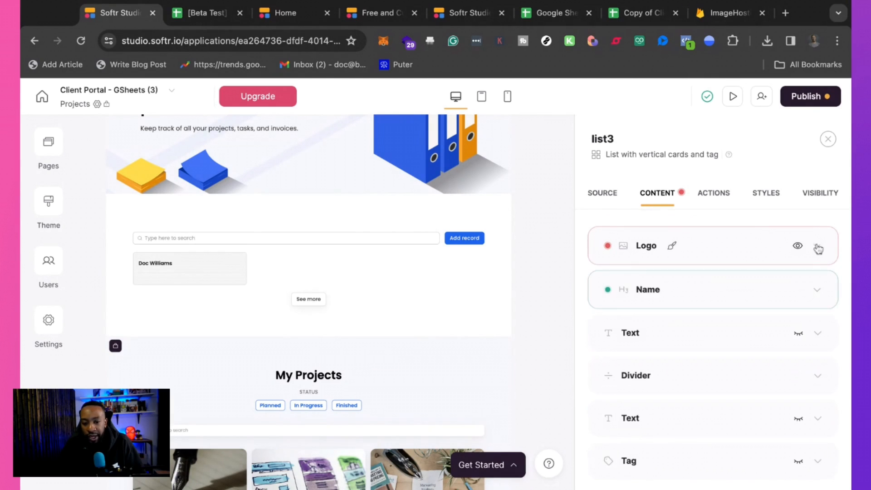
Switch to Google Sheets and rename the Users sheet's Profile Details header in B1 to Profile Picture.
left_click(198, 13)
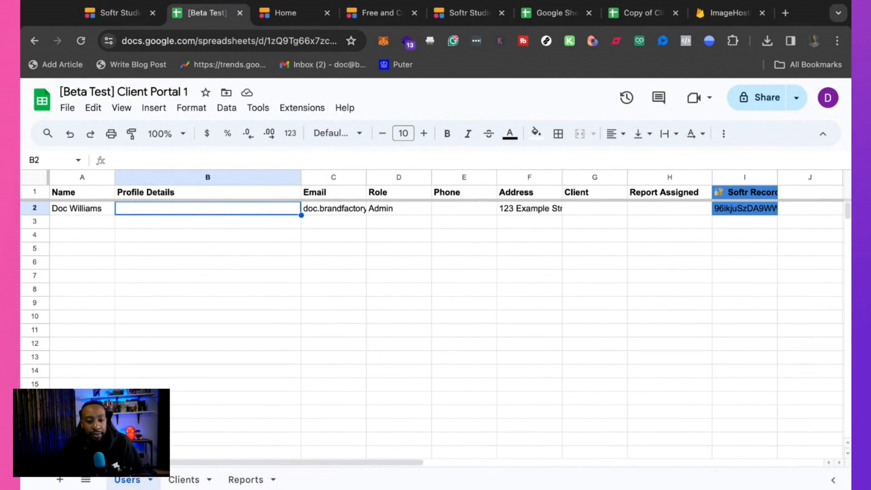
left_click(208, 193)
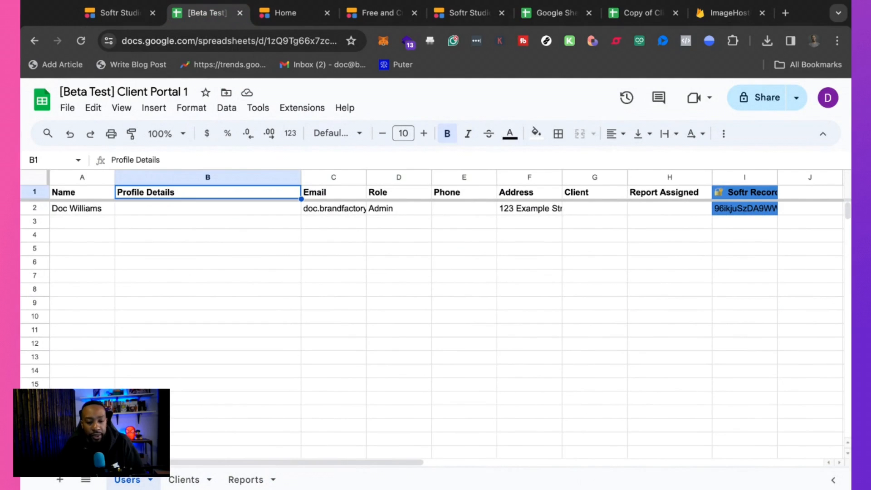
double_click(171, 158)
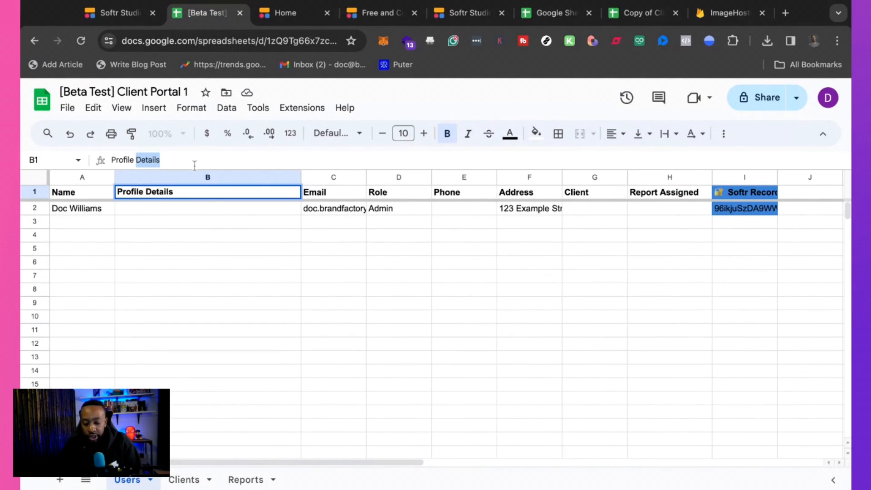
type("Pictur")
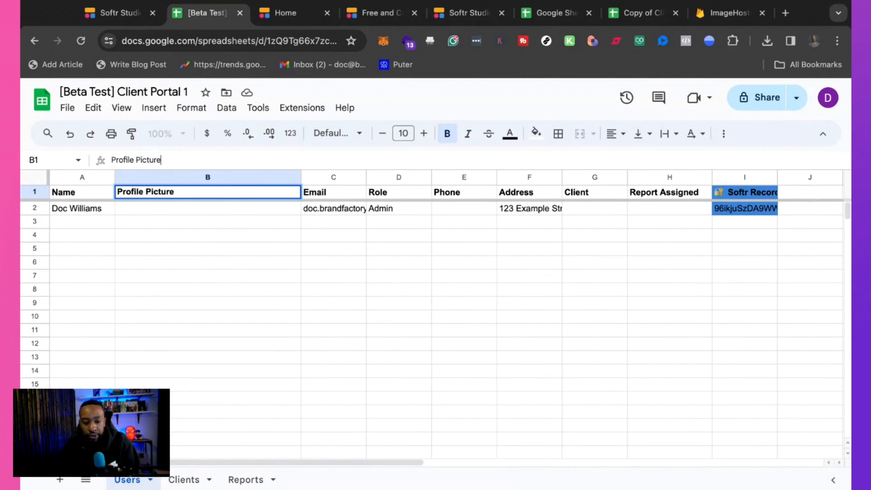
key("Return")
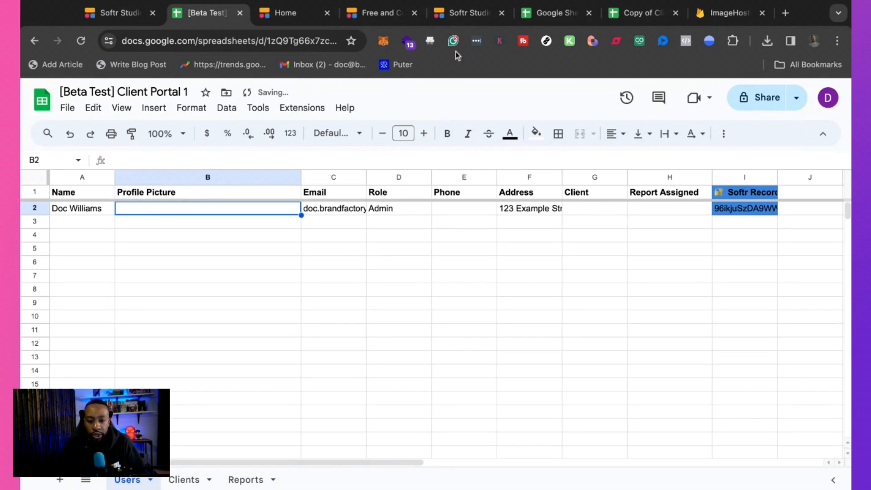
Copy the portrait screenshot's image URL from Firebase Storage and paste it into Profile Picture cell B2 of the Users sheet in Google Sheets.
left_click(717, 15)
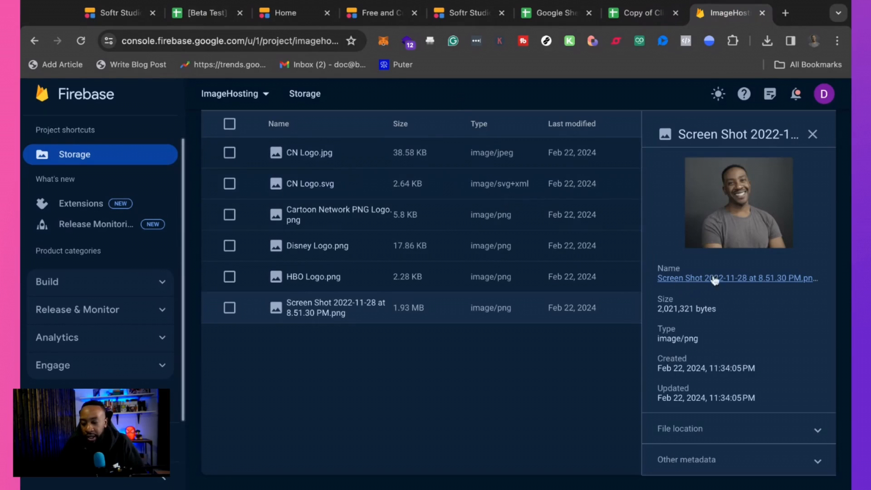
left_click(731, 278)
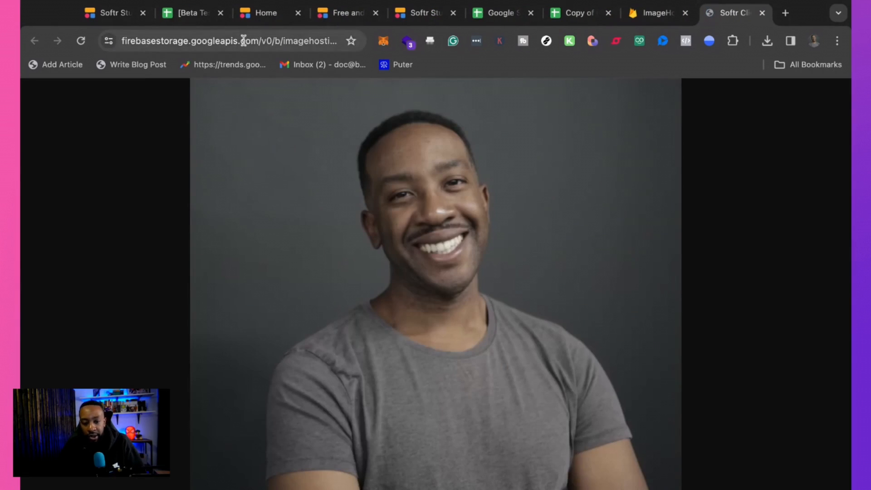
left_click(244, 41)
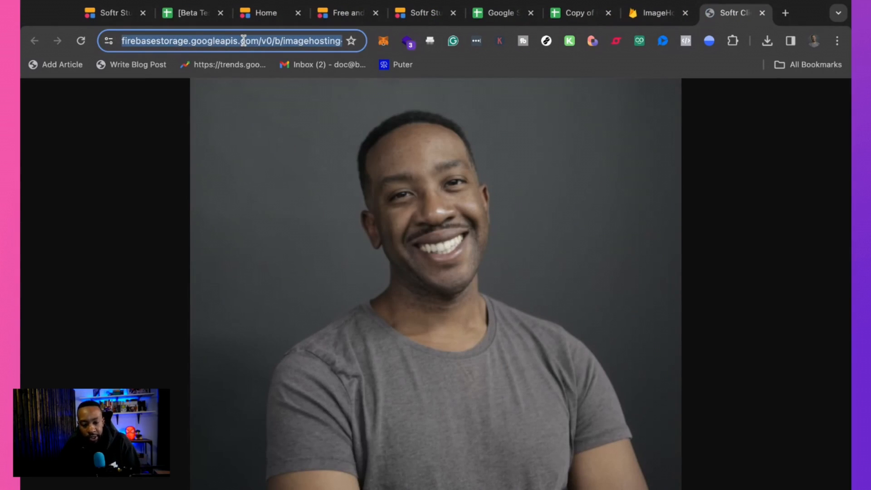
left_click(176, 13)
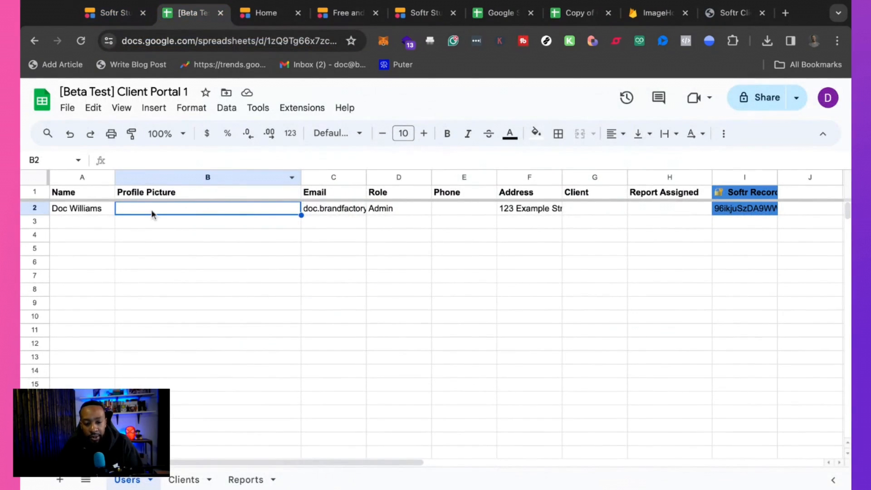
key("ctrl+v")
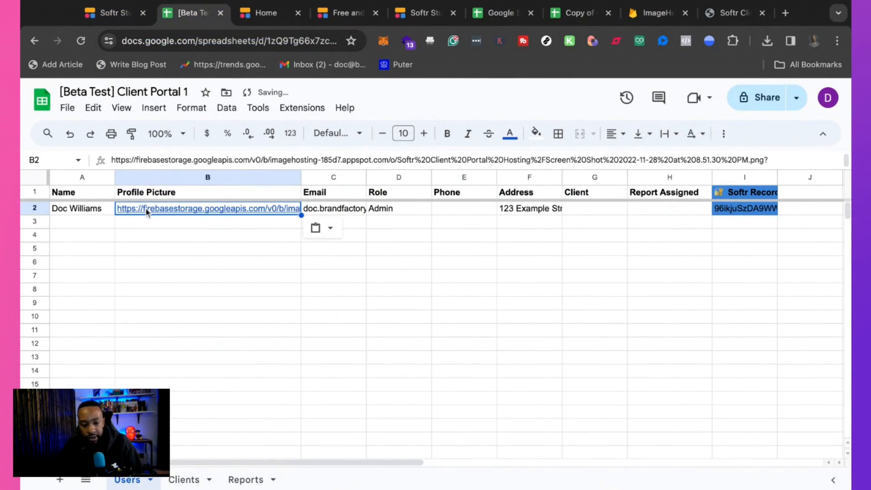
double_click(146, 211)
left_click(205, 320)
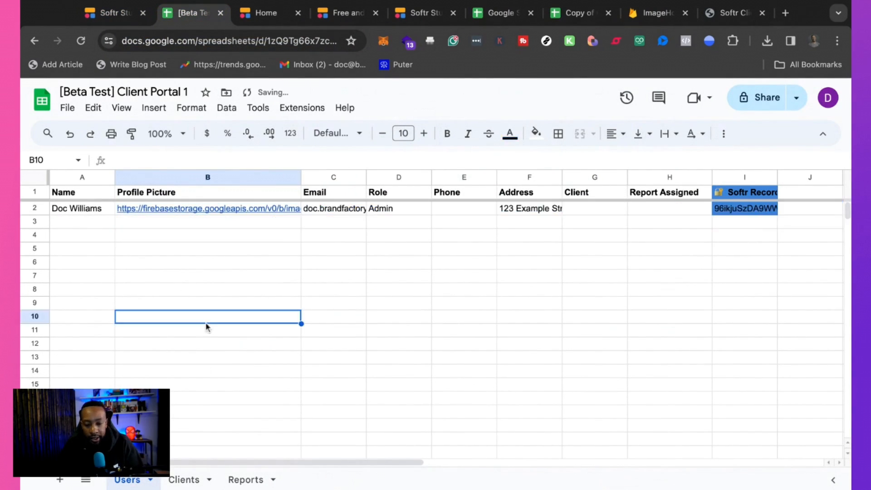
Switch back to Softr, check the Logo field's content options, and refresh the list block's [Beta Test] Client Portal 1 document source.
left_click(122, 17)
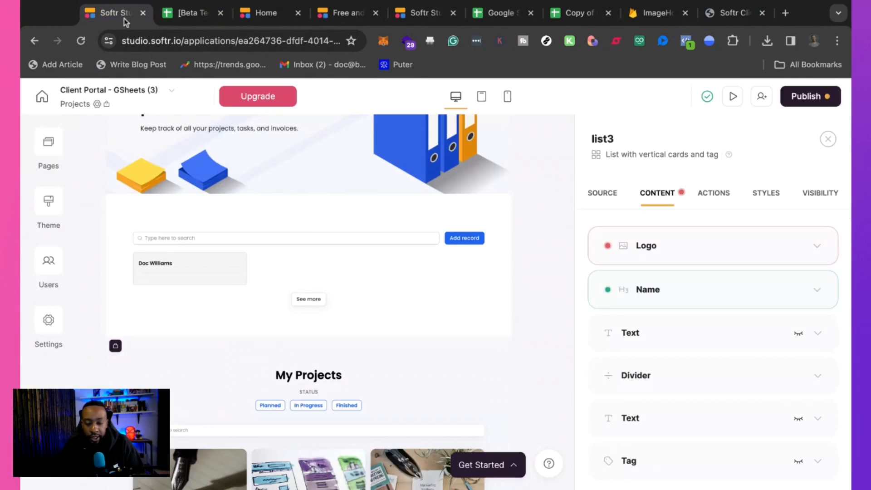
left_click(817, 254)
left_click(807, 323)
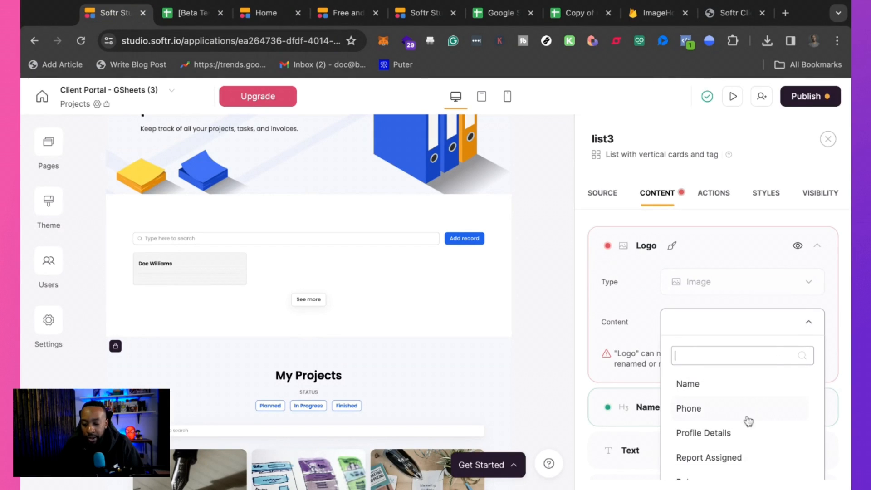
scroll(735, 420, "up", 5)
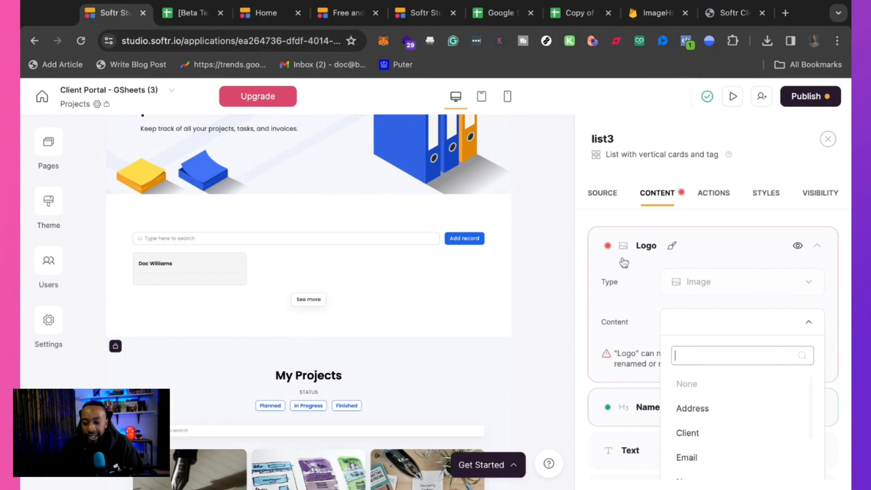
left_click(606, 195)
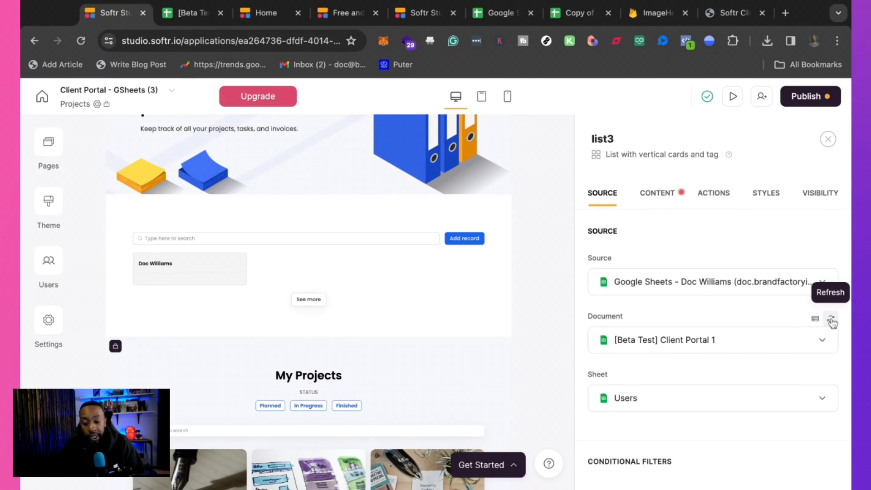
left_click(830, 320)
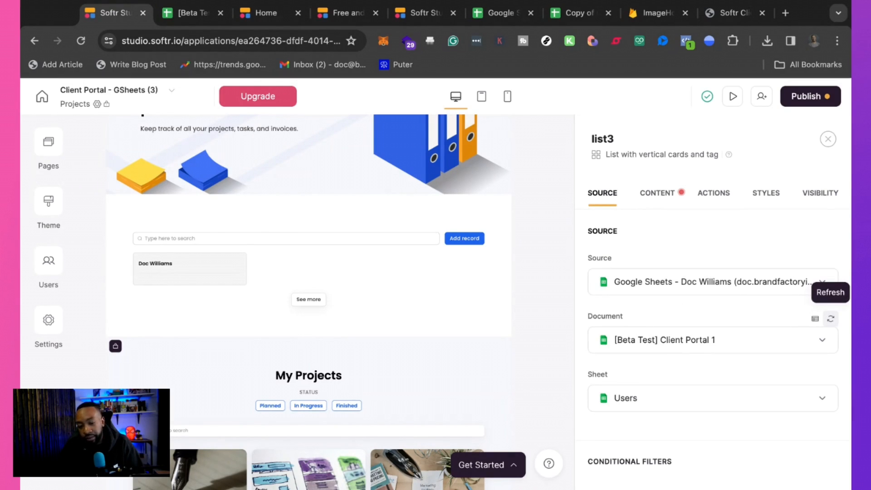
Map the list block's Logo image item field to the Profile Picture column.
left_click(655, 196)
scroll(737, 349, "down", 1)
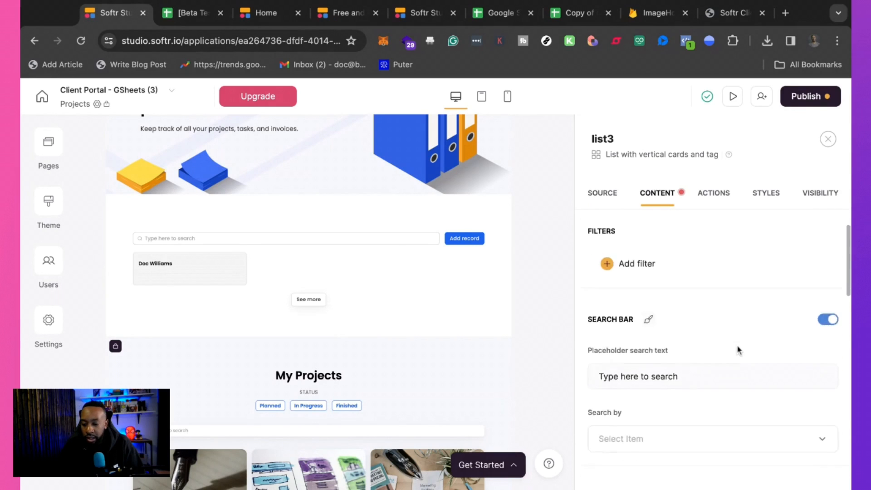
scroll(736, 349, "up", 1)
scroll(685, 308, "down", 5)
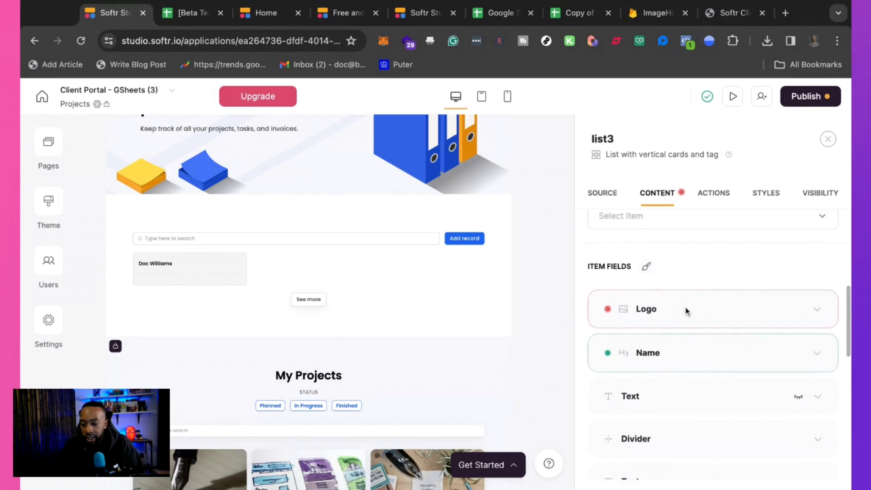
left_click(819, 304)
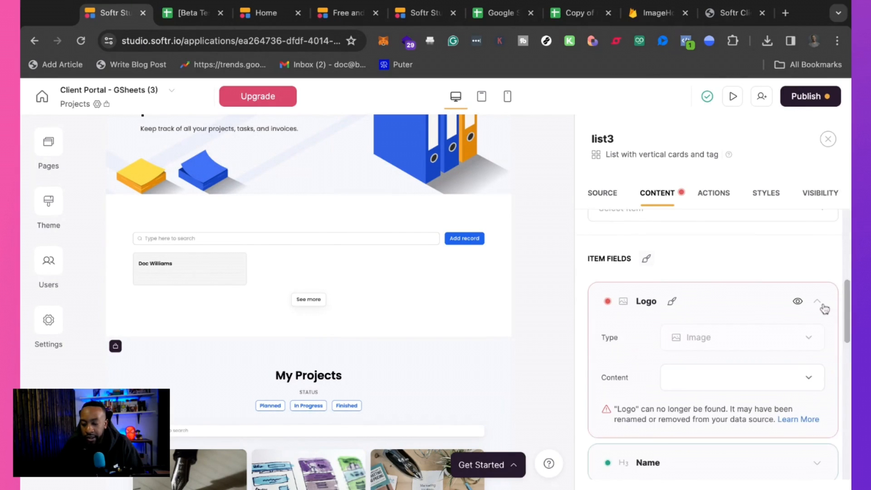
left_click(805, 377)
scroll(808, 383, "down", 3)
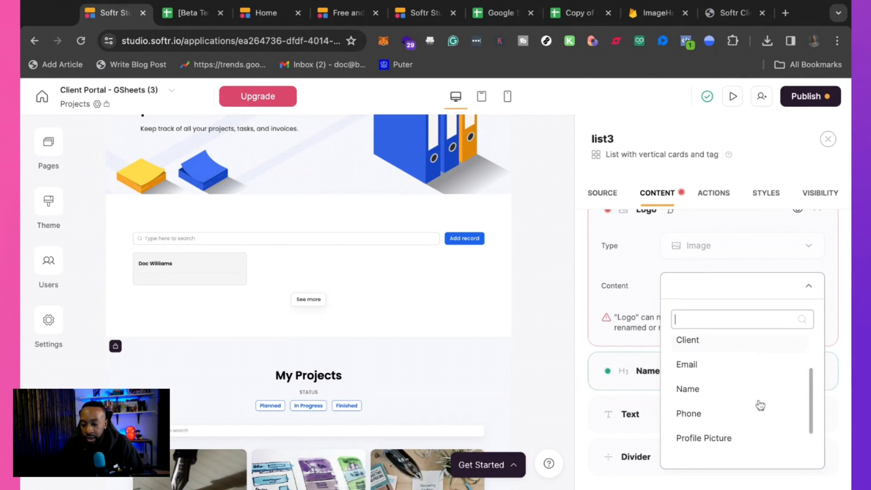
scroll(760, 405, "down", 2)
left_click(722, 395)
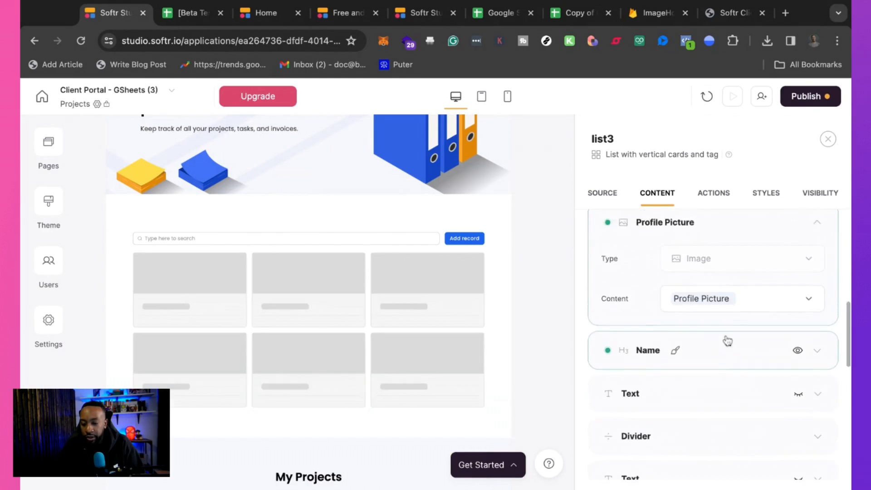
scroll(727, 341, "up", 4)
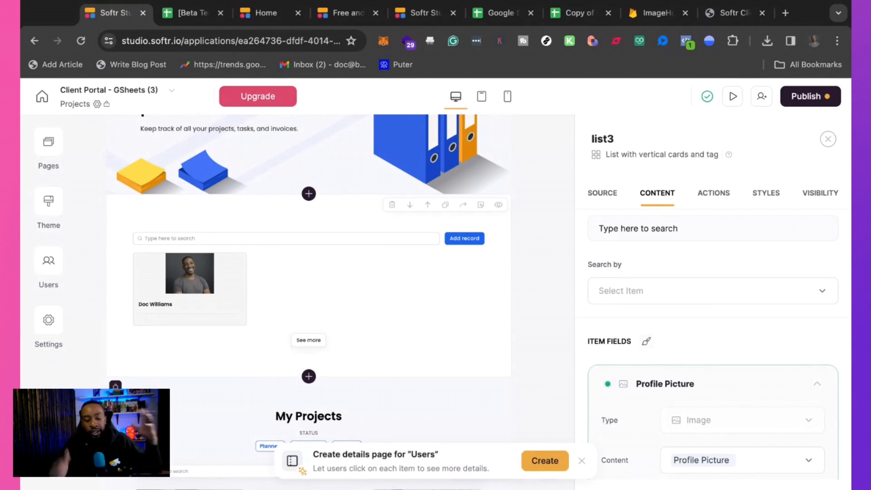
Compare the Users sheet in Google Sheets with the user card and page layout shown in Softr.
left_click(181, 13)
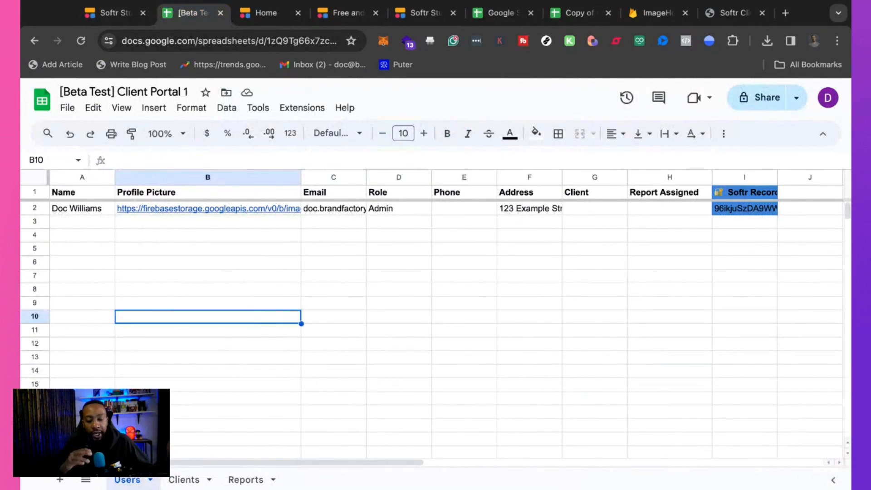
left_click(116, 18)
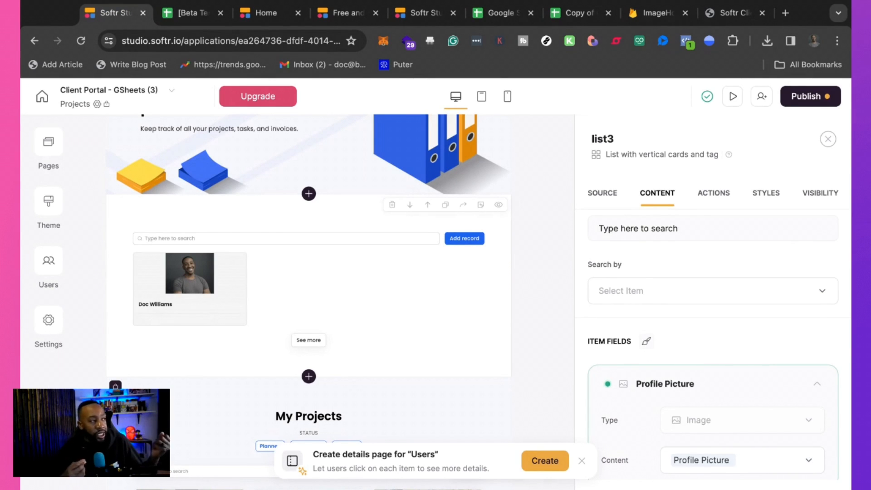
left_click(185, 16)
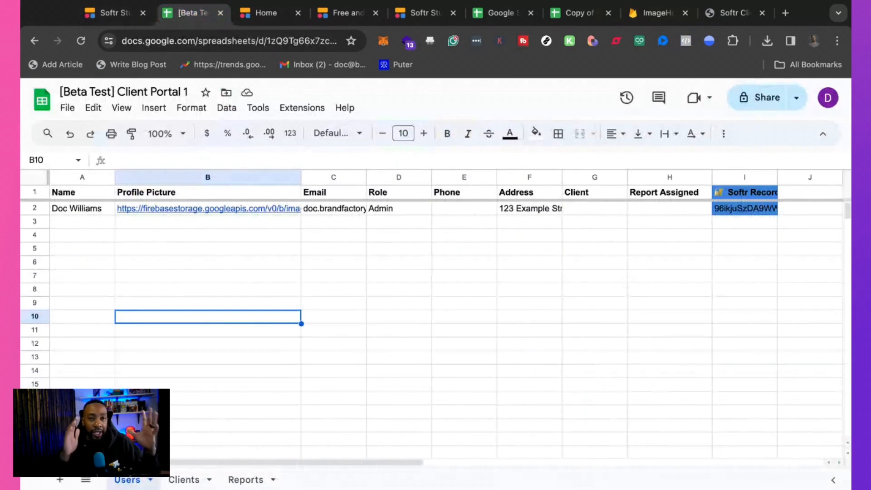
left_click(120, 6)
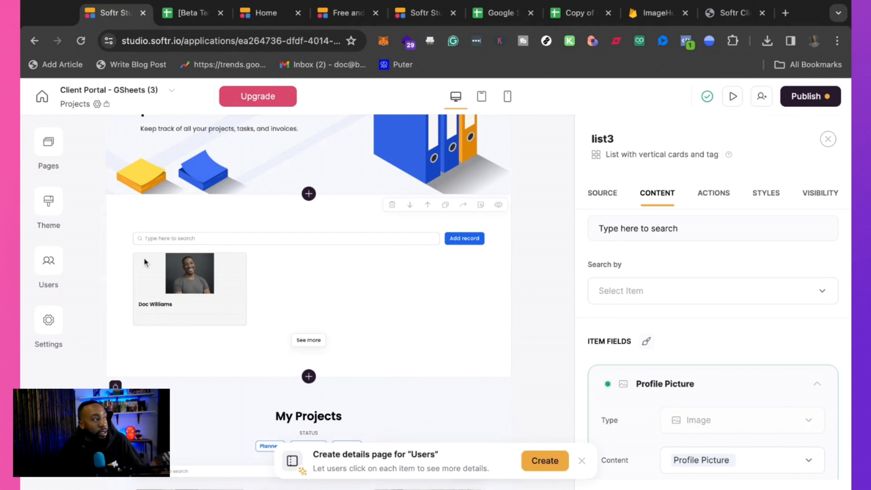
scroll(130, 233, "up", 5)
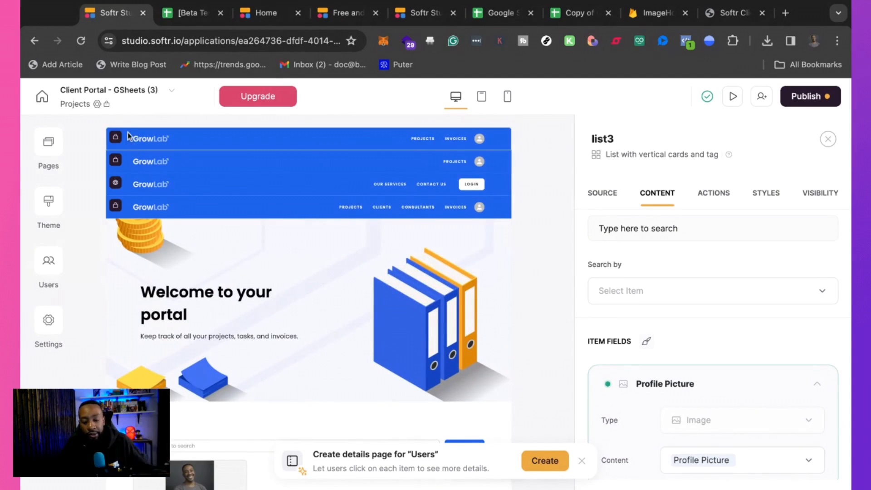
scroll(127, 129, "down", 2)
scroll(127, 129, "up", 2)
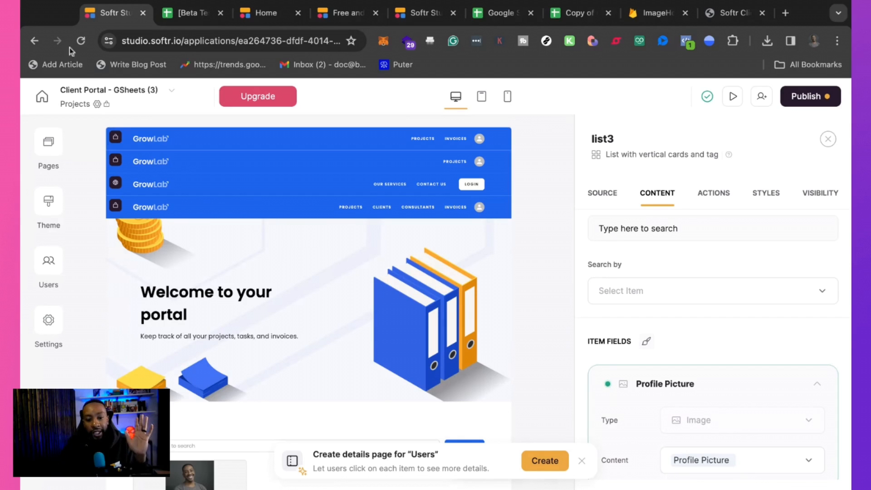
left_click(189, 14)
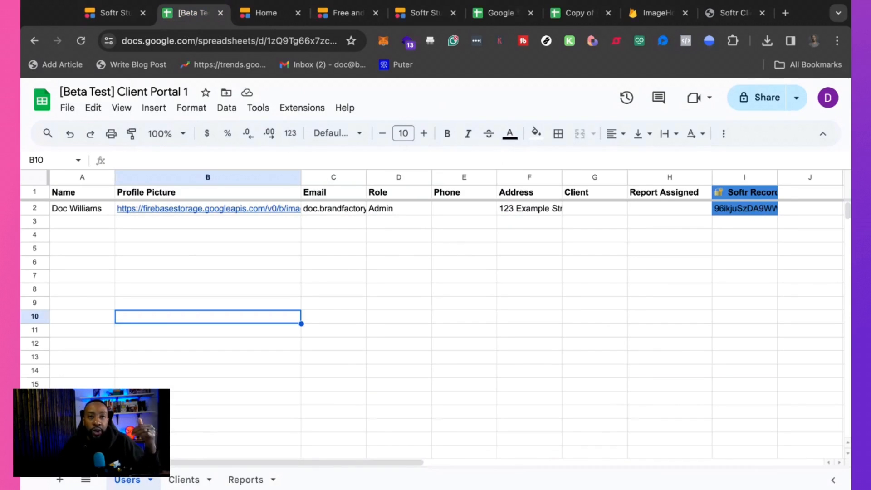
left_click(127, 13)
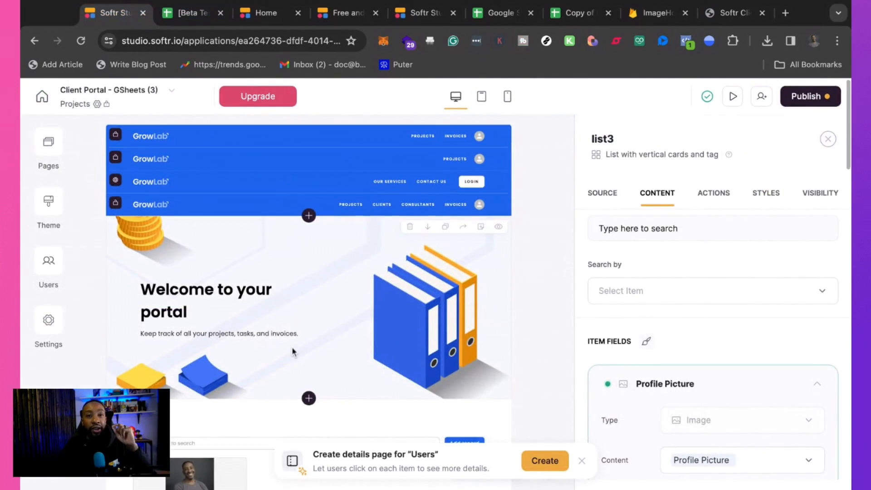
Add a static Hero with call to action block between the welcome banner and the user list.
scroll(292, 347, "down", 2)
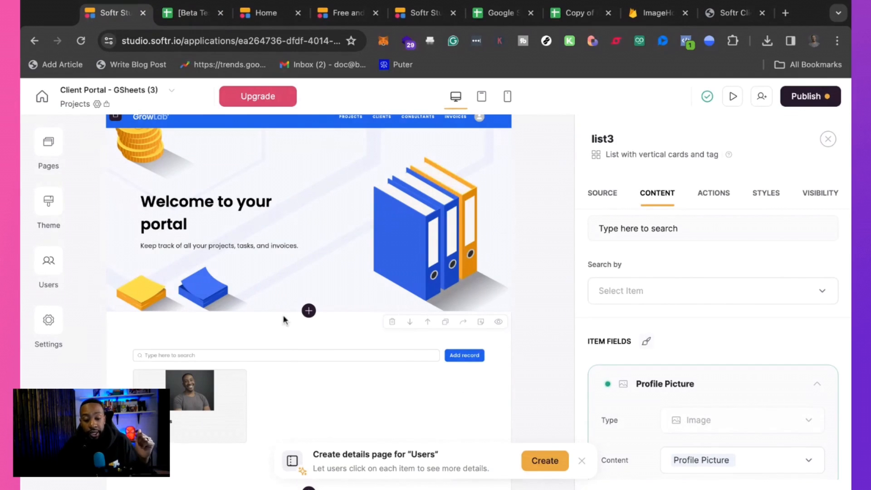
scroll(295, 340, "down", 3)
scroll(294, 354, "up", 2)
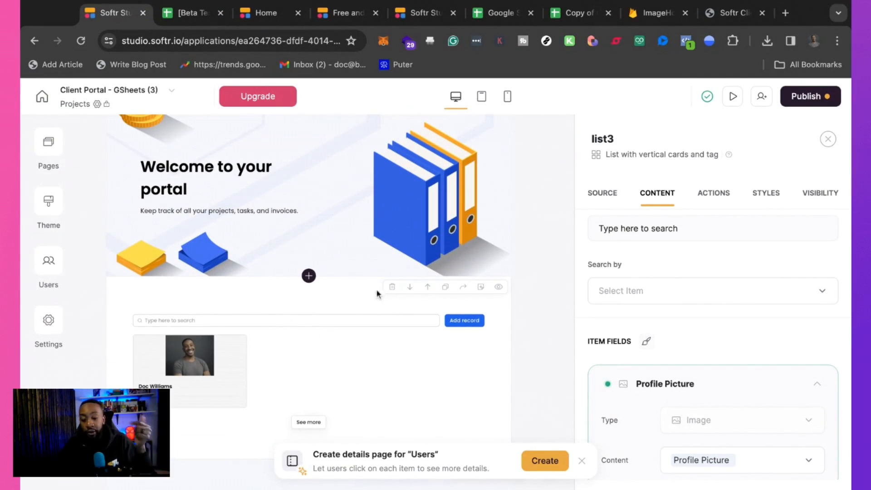
left_click(309, 275)
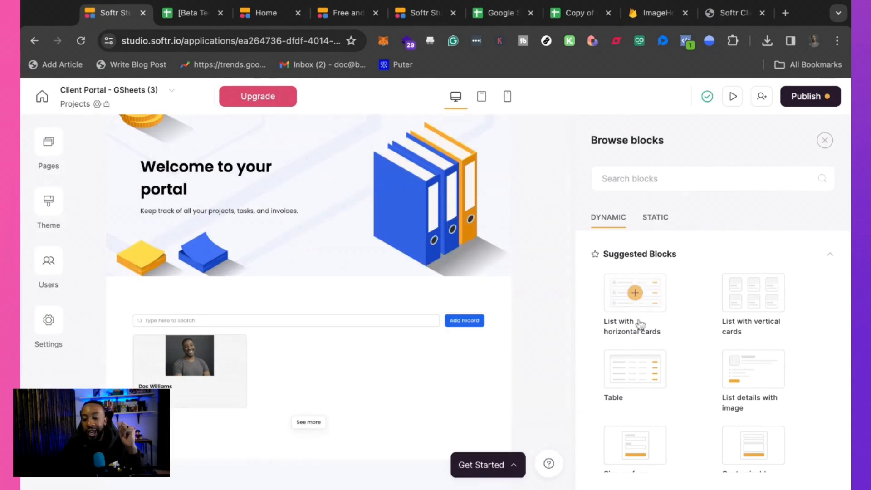
mouse_move(661, 304)
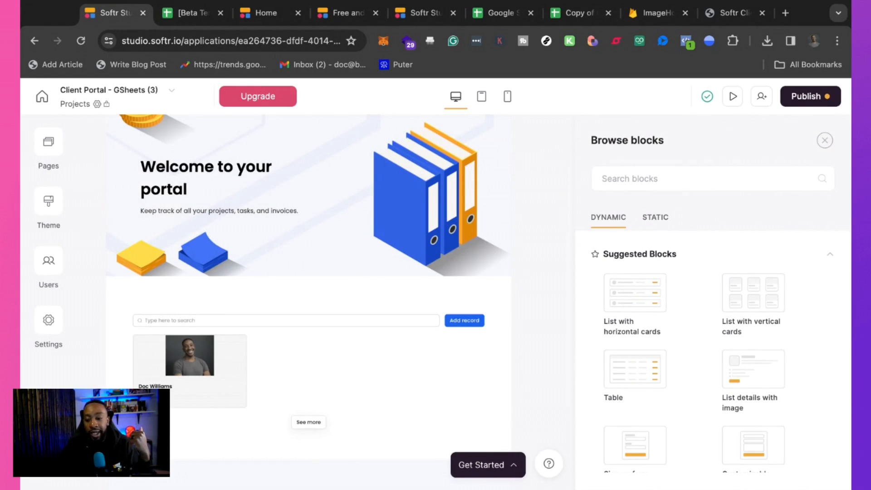
left_click(655, 216)
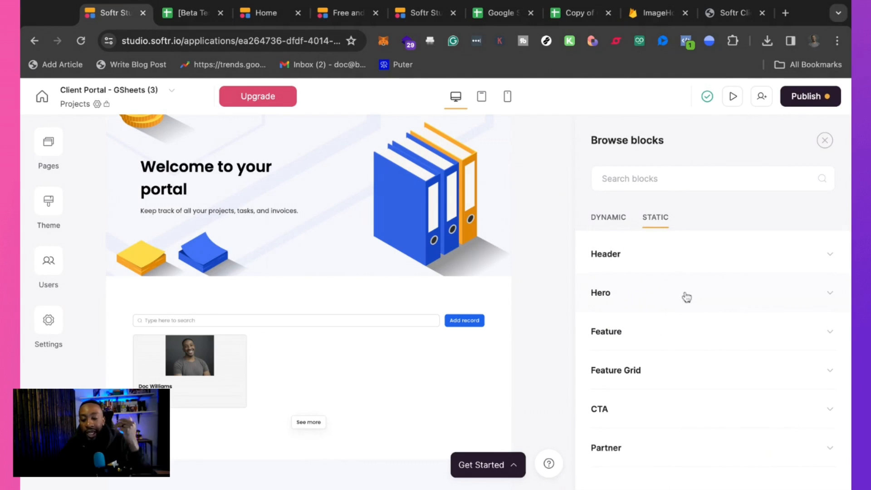
left_click(684, 295)
mouse_move(684, 297)
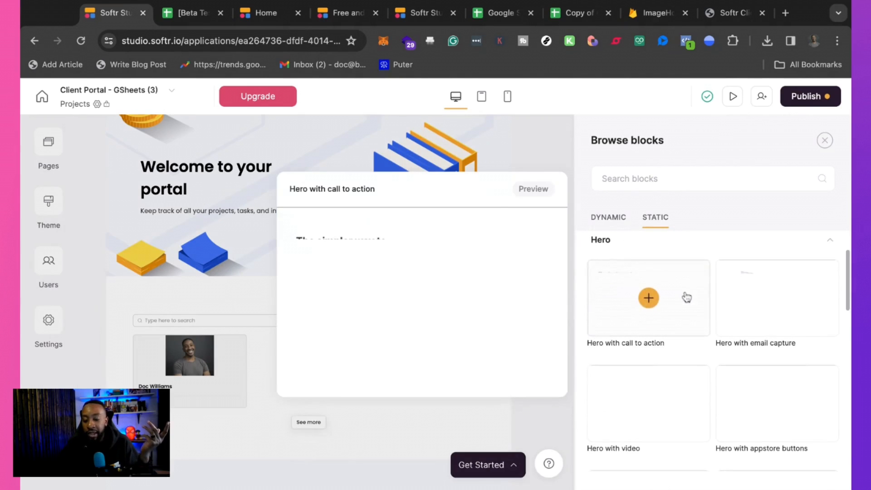
left_click(649, 296)
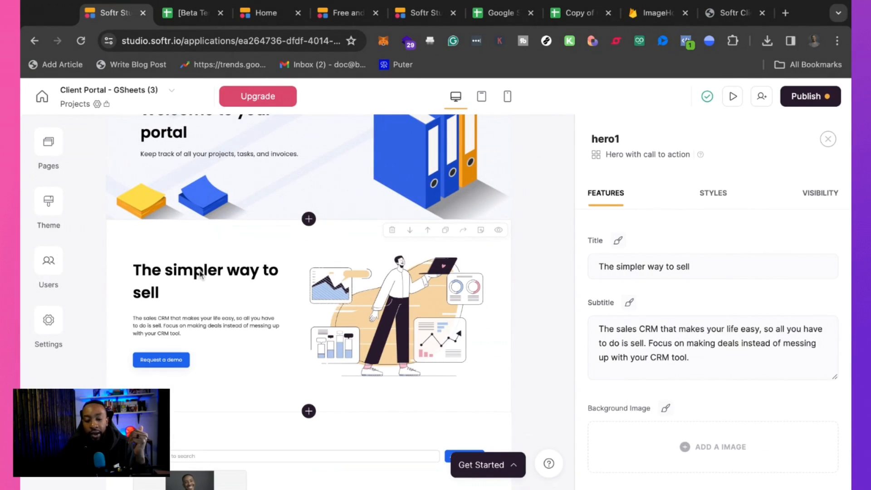
Extend the hero block's title to "The simpler way to sell your stuff".
left_click(663, 270)
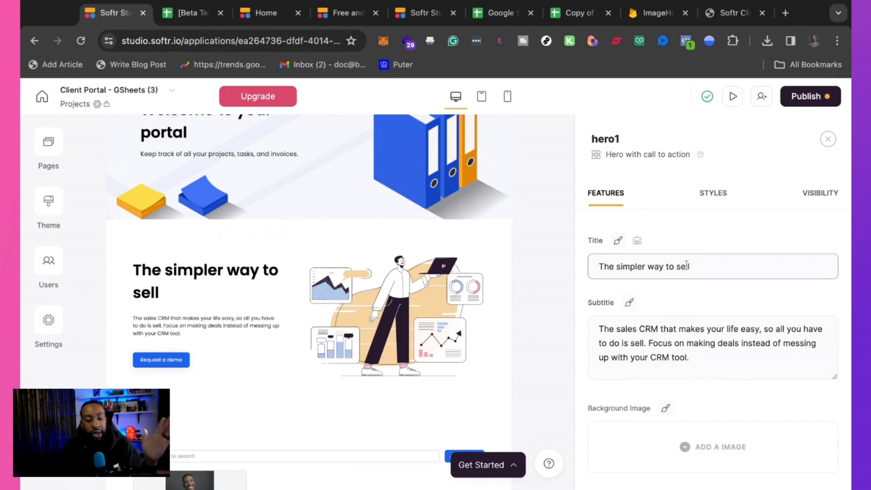
triple_click(724, 268)
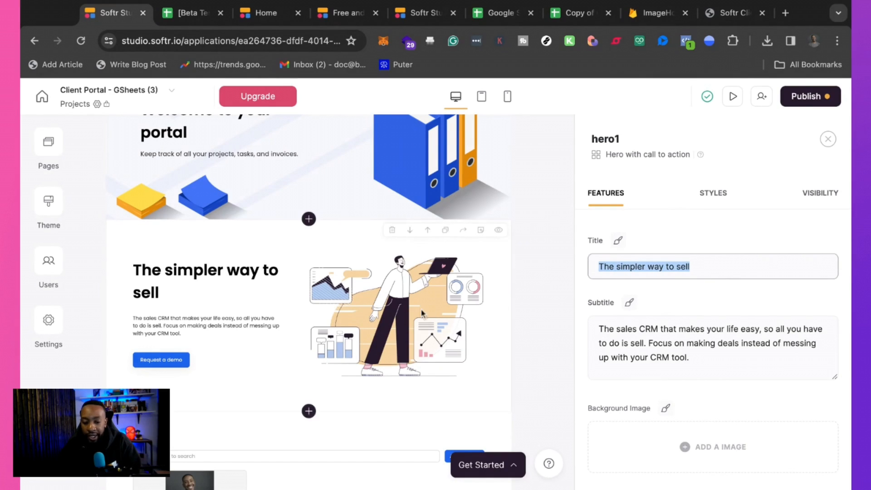
left_click(704, 266)
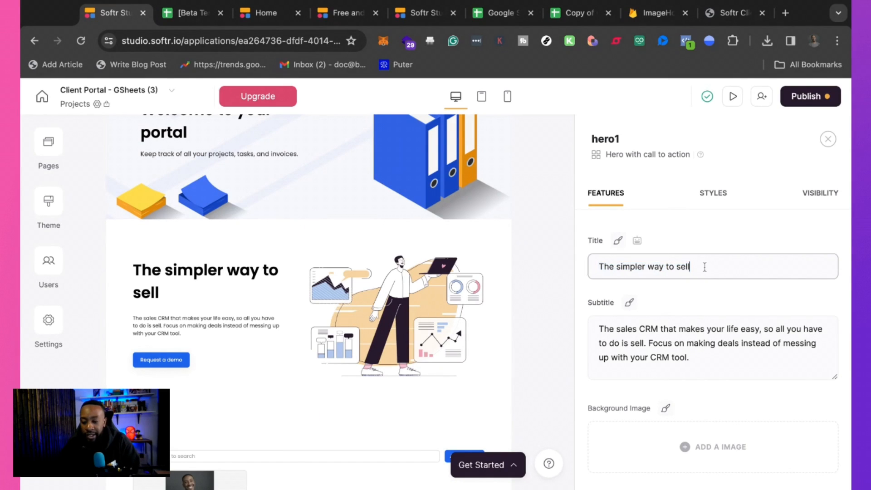
type("your stuff")
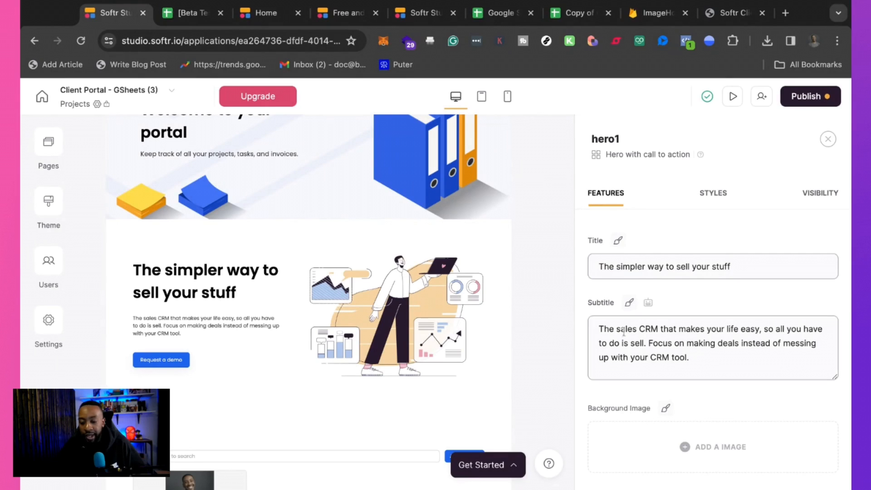
Replace the hero block's whole subtitle text with "Add details later".
left_click(704, 358)
key("alt+shift+Left")
key("alt+shift+Left")
key("alt+shift+Left")
key("alt+shift+Left")
key("alt+shift+Left")
key("alt+shift+Left")
key("alt+shift+Left")
key("alt+shift+Left")
key("alt+shift+Left")
key("alt+shift+Left")
key("alt+shift+Left")
key("alt+shift+Left")
key("alt+shift+Left")
key("alt+shift+Left")
key("alt+shift+Left")
key("alt+shift+Left")
key("alt+shift+Left")
key("alt+shift+Left")
key("alt+shift+Left")
key("alt+shift+Left")
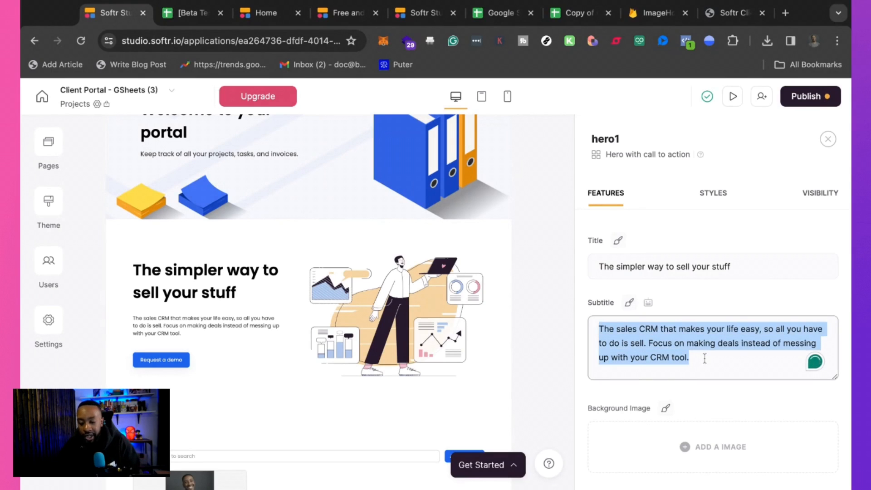
type("Add deta")
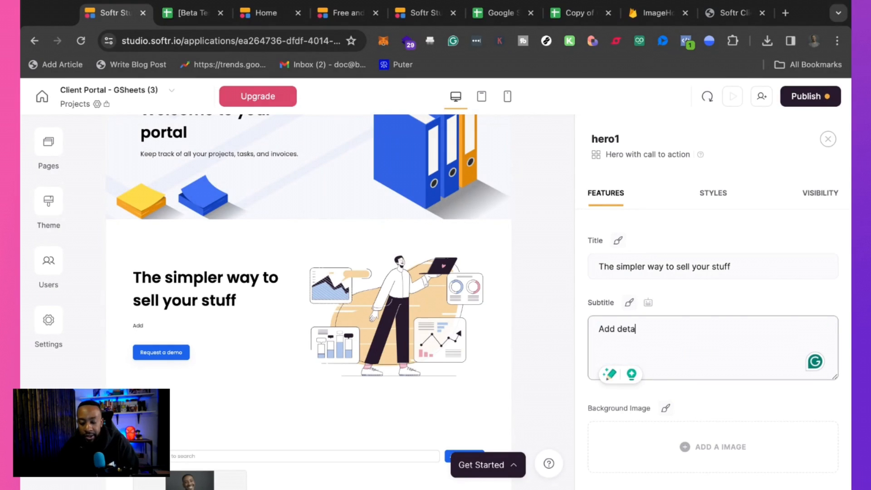
type("ils le")
type("t")
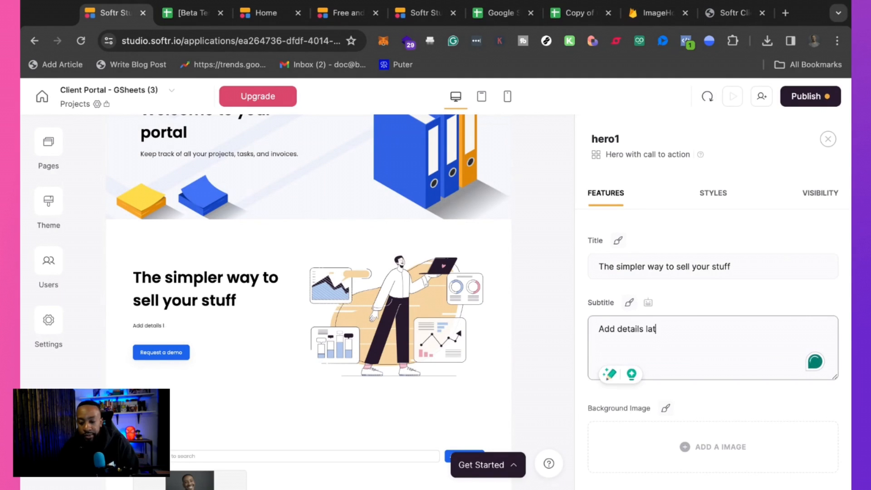
type("er")
Review the hero block's image settings and the Projects page layout, and switch to the Home page.
scroll(622, 378, "down", 5)
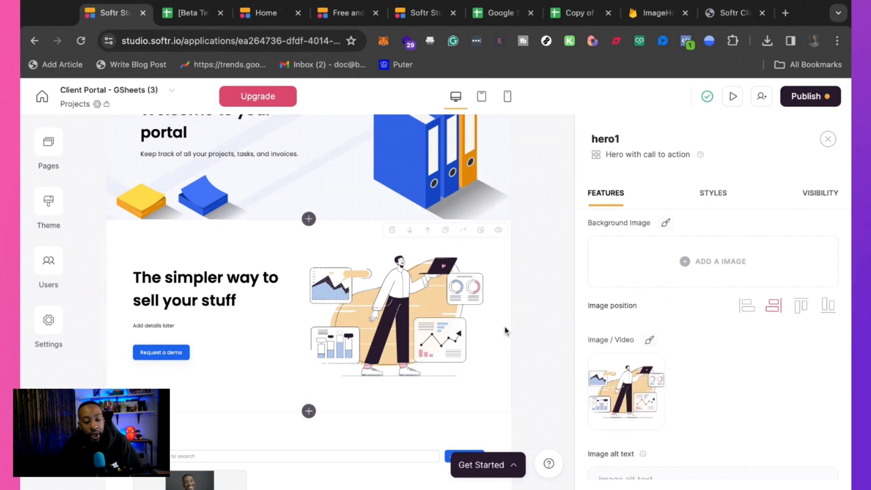
scroll(343, 326, "down", 3)
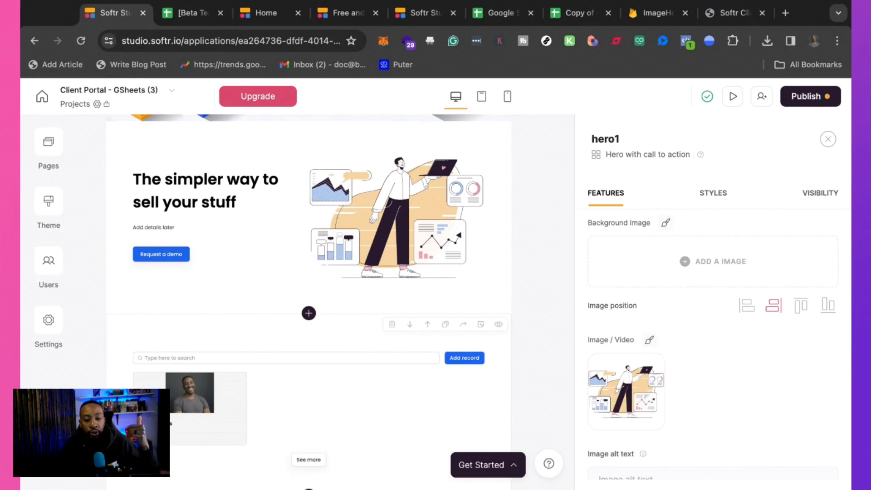
scroll(321, 297, "up", 6)
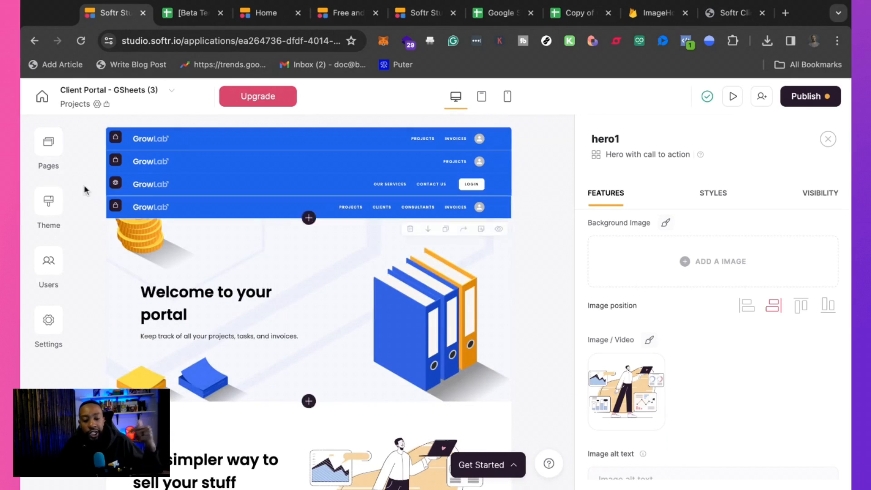
left_click(54, 148)
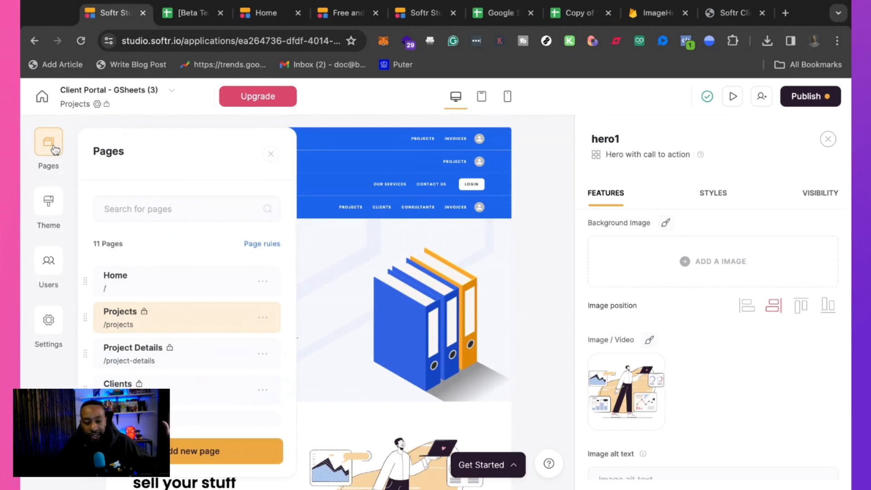
left_click(135, 291)
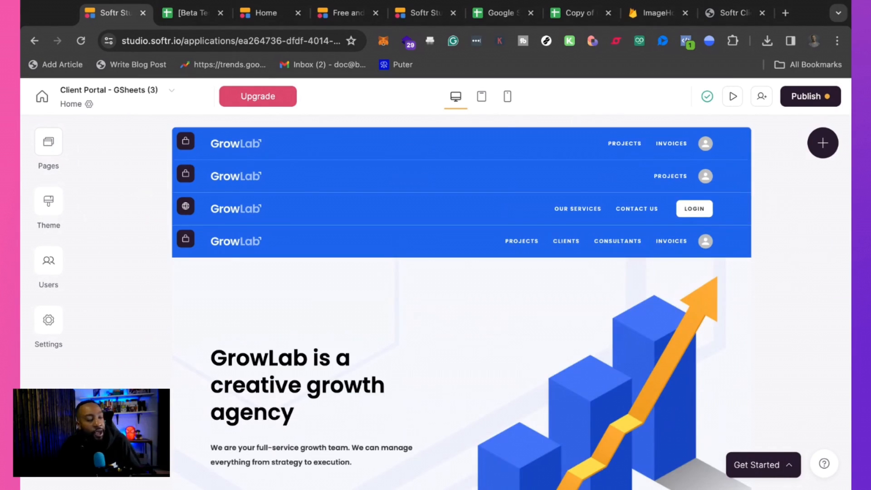
left_click(48, 142)
left_click(53, 164)
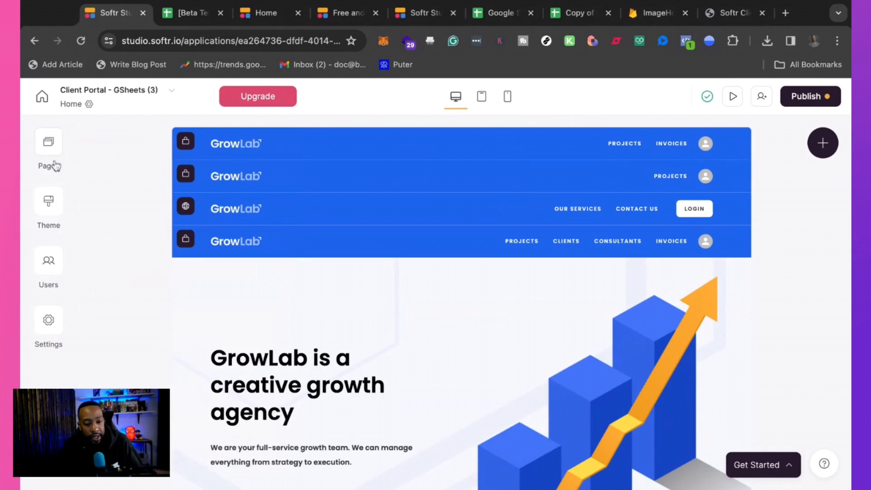
Examine the app's theme settings for typography, heading and body colors, and button roundness.
left_click(53, 206)
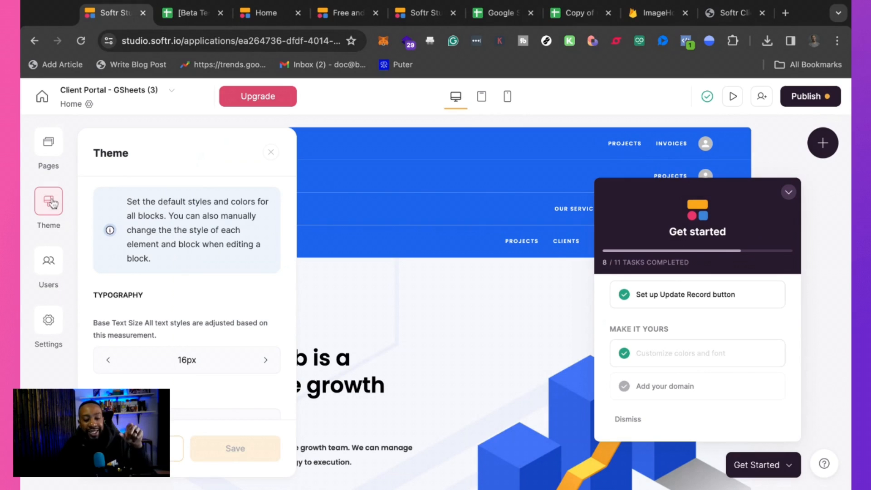
scroll(181, 330, "down", 3)
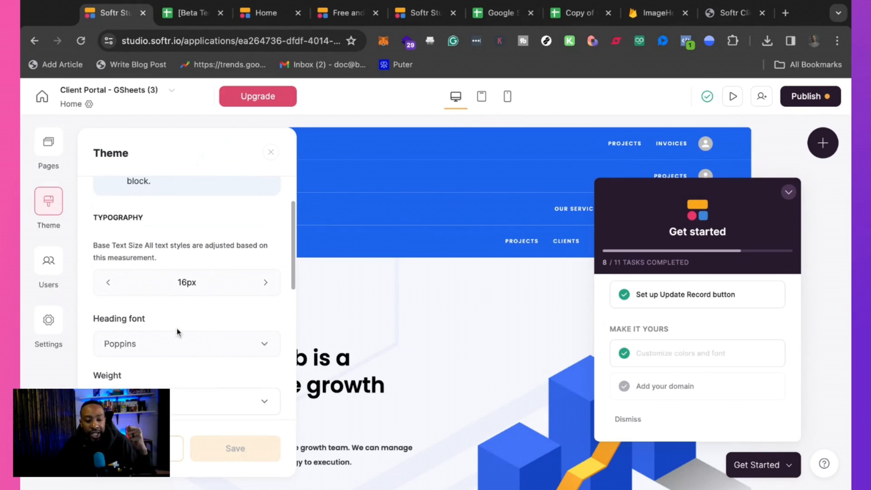
scroll(178, 332, "down", 4)
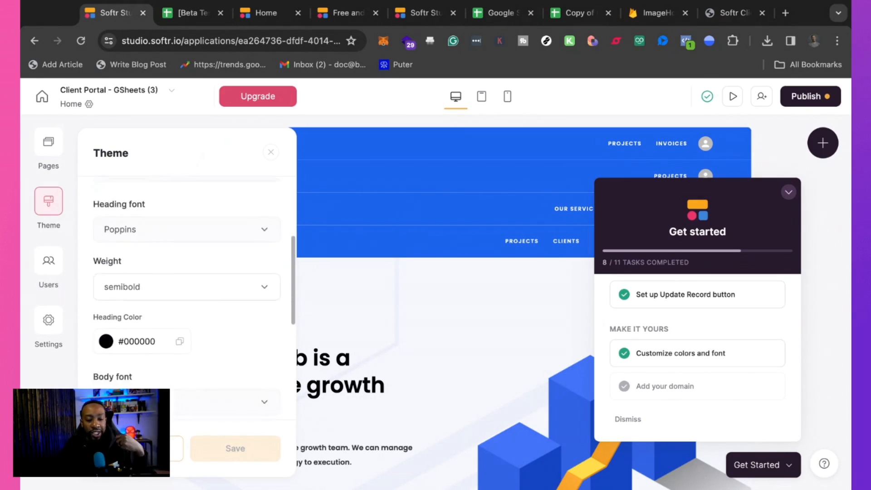
scroll(193, 289, "down", 9)
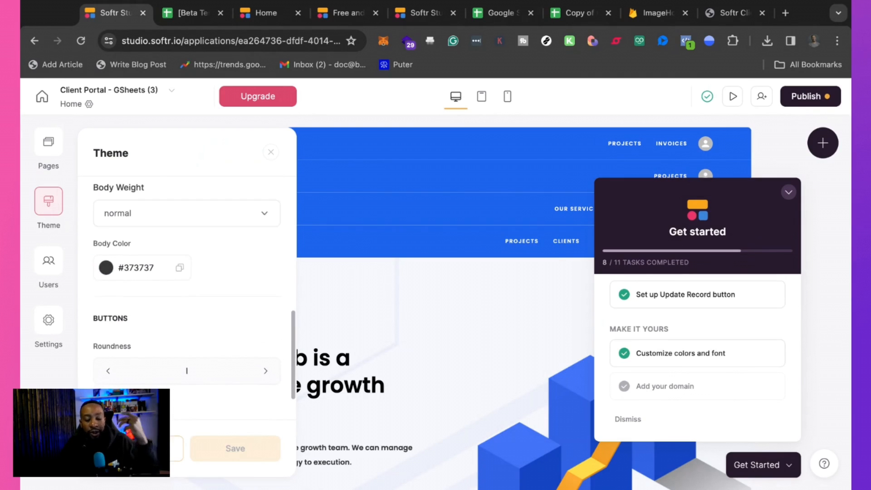
scroll(187, 295, "up", 10)
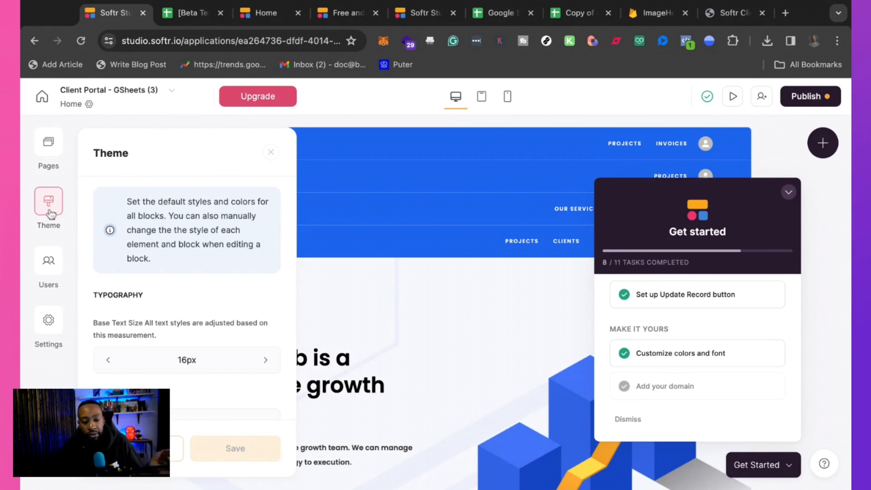
Collapse the Get started checklist and examine the app's user table, its spreadsheet connection options and the user groups.
left_click(56, 266)
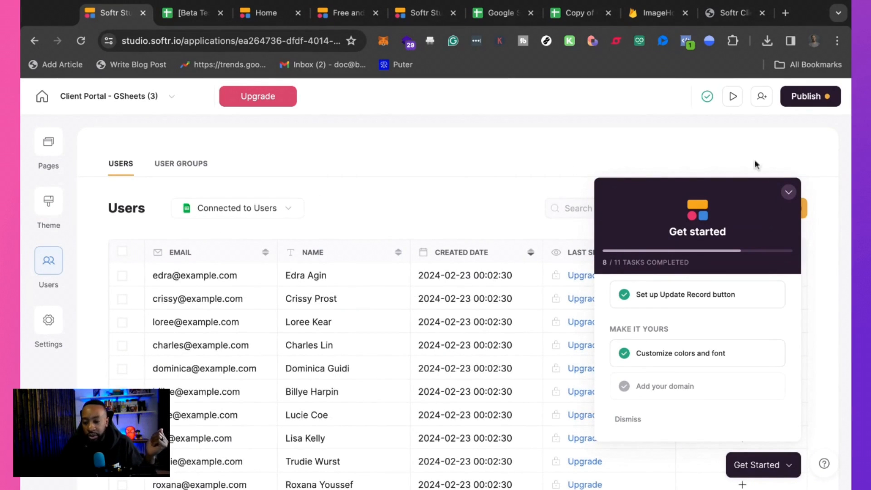
left_click(788, 192)
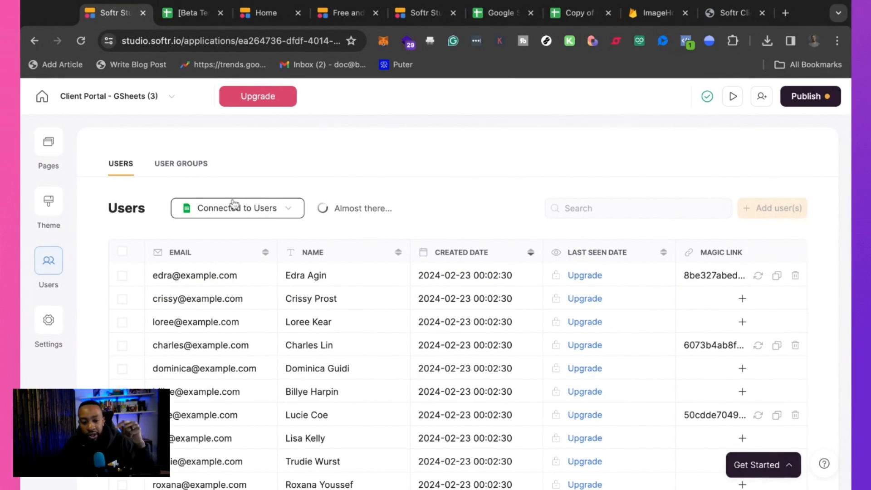
left_click(293, 211)
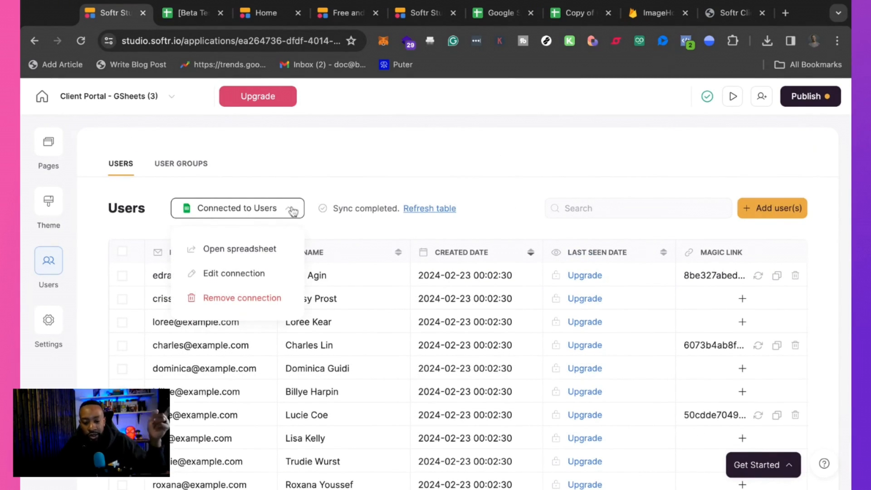
left_click(355, 189)
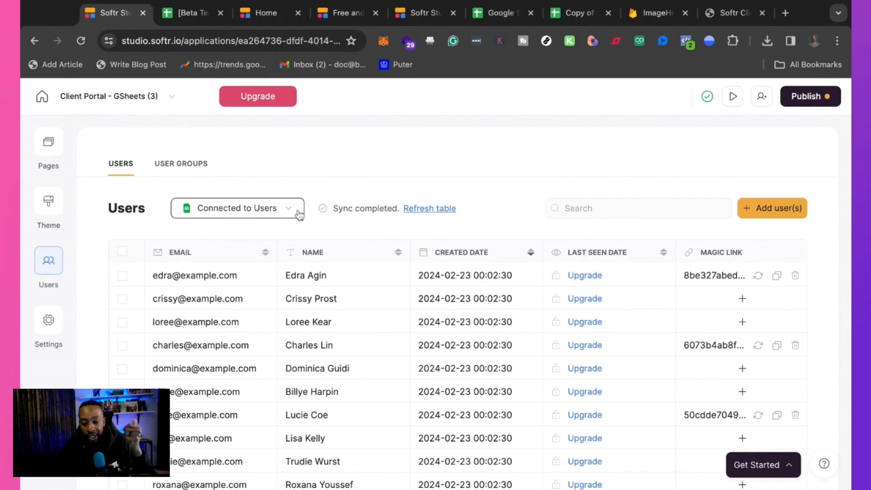
scroll(310, 316, "down", 2)
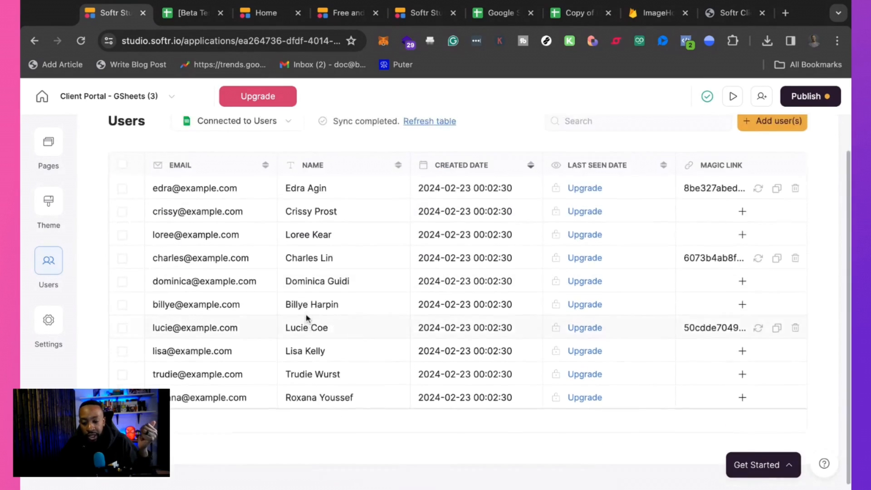
scroll(299, 315, "up", 2)
left_click(182, 168)
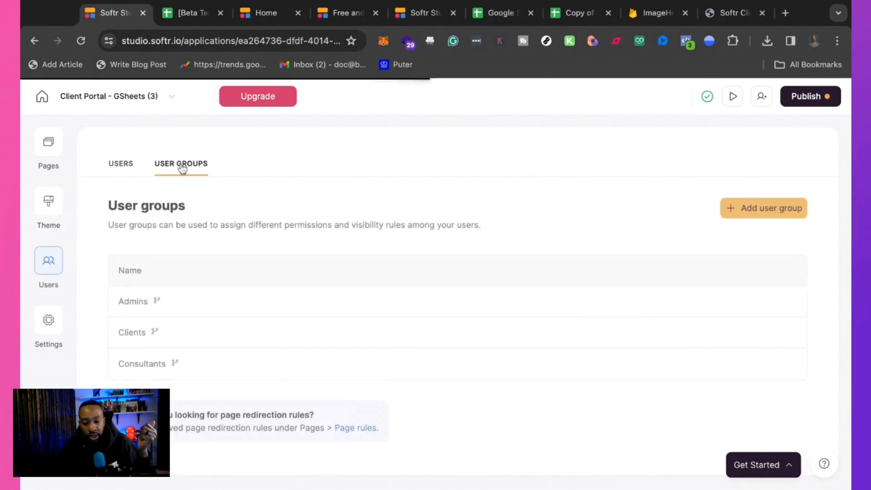
Remove the user table's existing connection to the Users spreadsheet and confirm the removal.
left_click(119, 166)
left_click(236, 208)
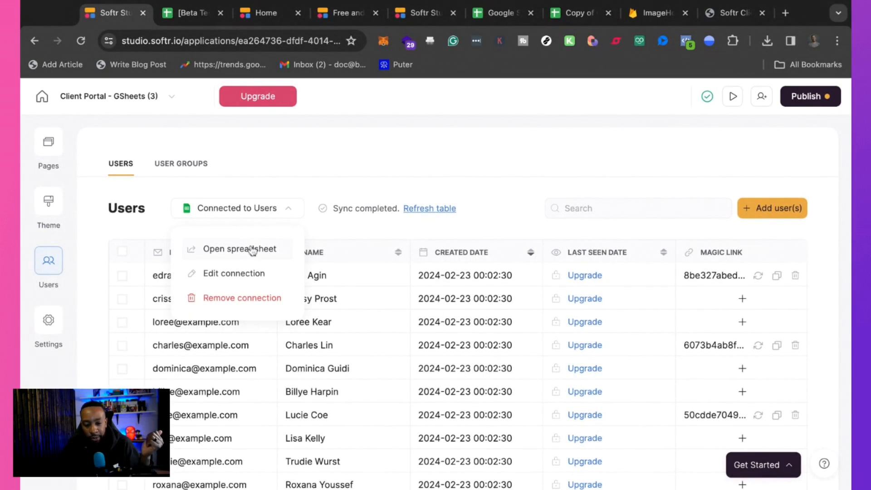
left_click(252, 304)
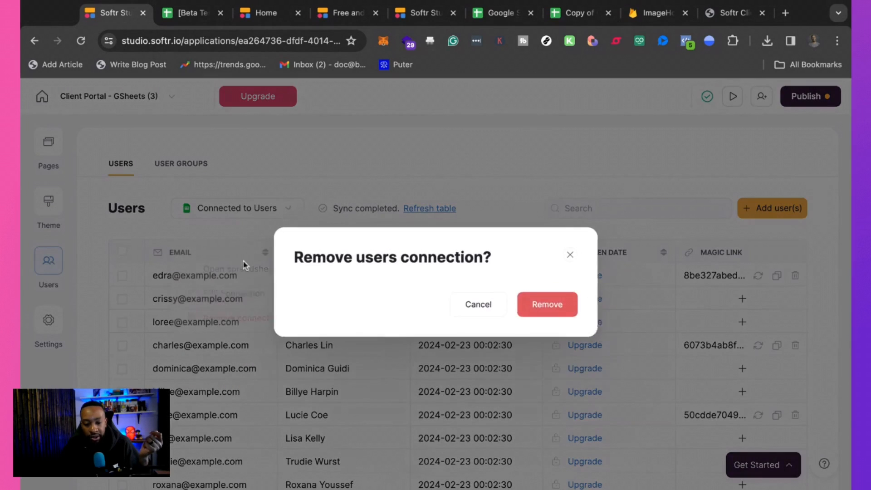
left_click(551, 304)
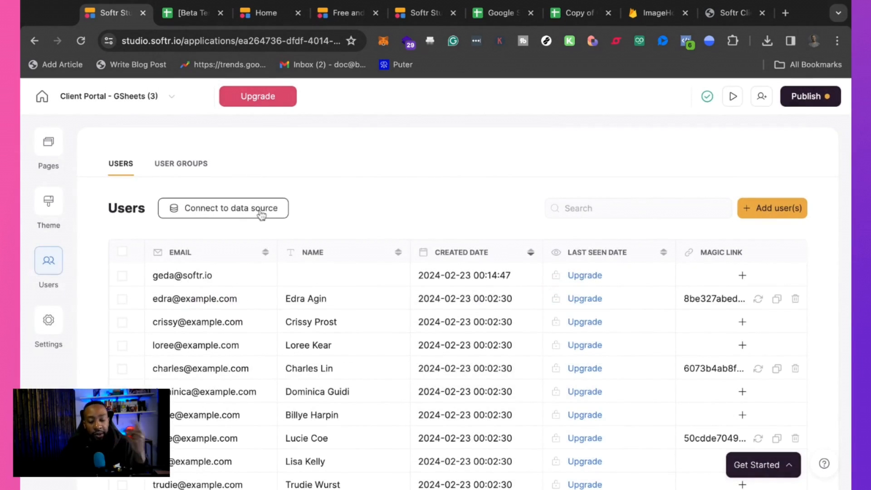
Start a new user sync with Google Sheets as source, the [Beta Test] Client Portal 1 document and the Users sheet.
left_click(260, 212)
left_click(263, 272)
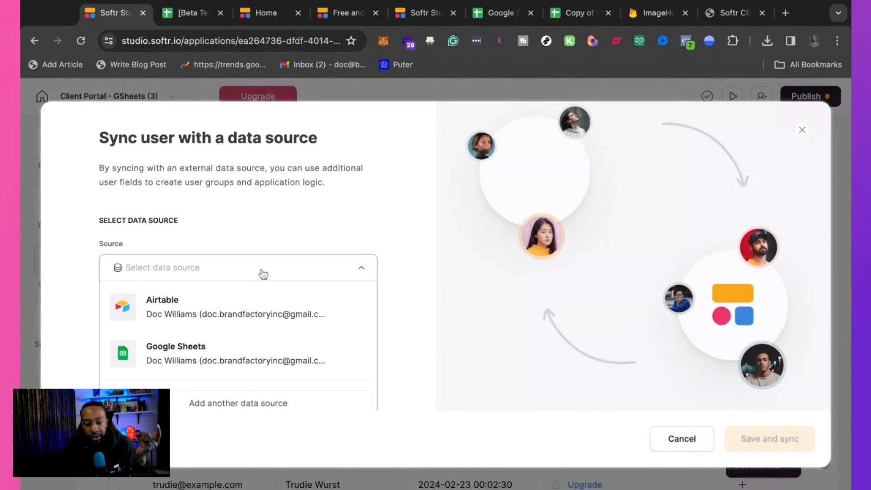
left_click(249, 356)
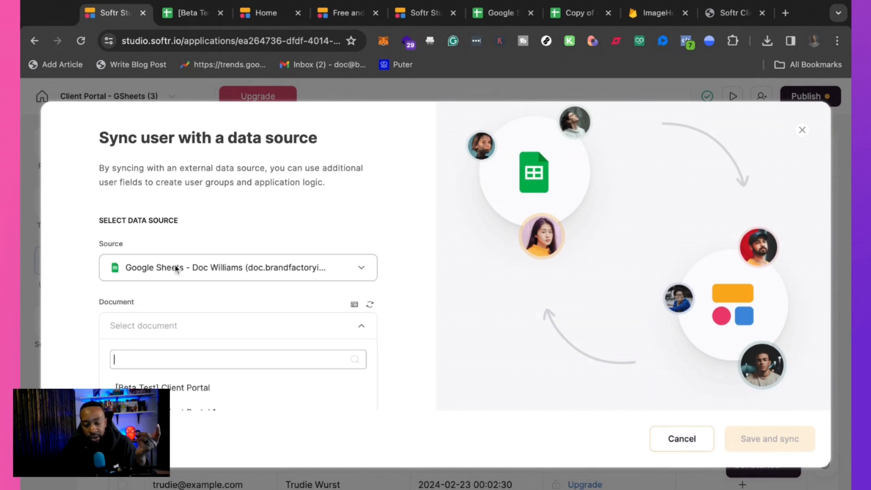
scroll(182, 300, "down", 1)
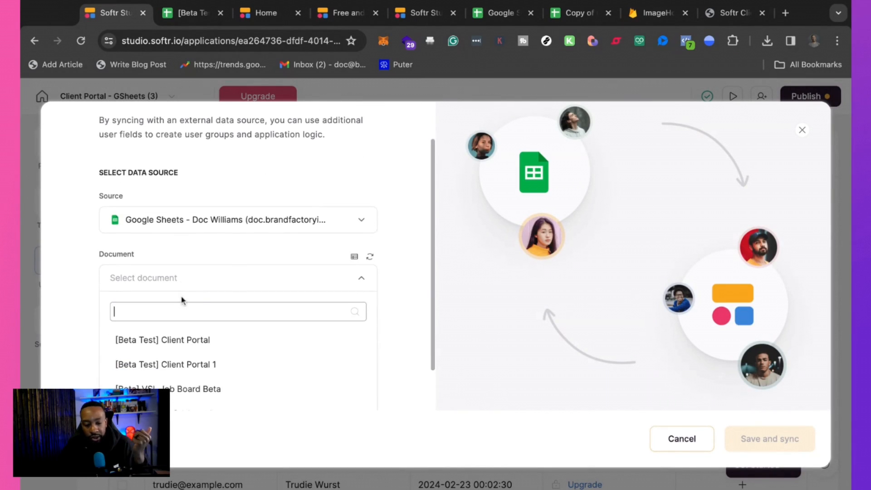
left_click(186, 366)
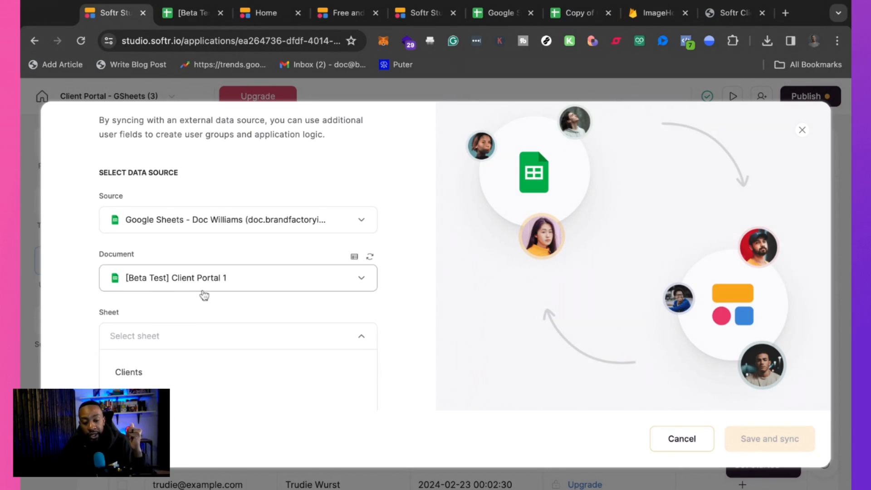
scroll(196, 370, "down", 1)
left_click(171, 385)
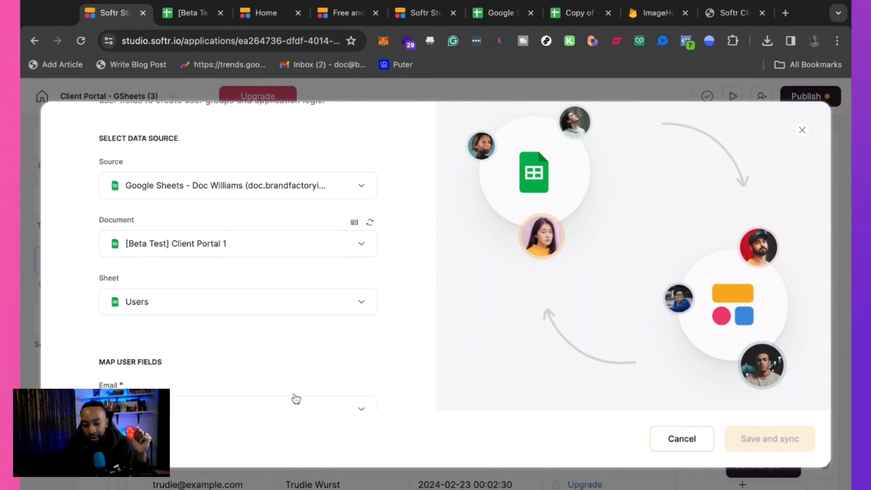
Map the required Email user field to the Email column of the Users sheet.
scroll(294, 381, "down", 4)
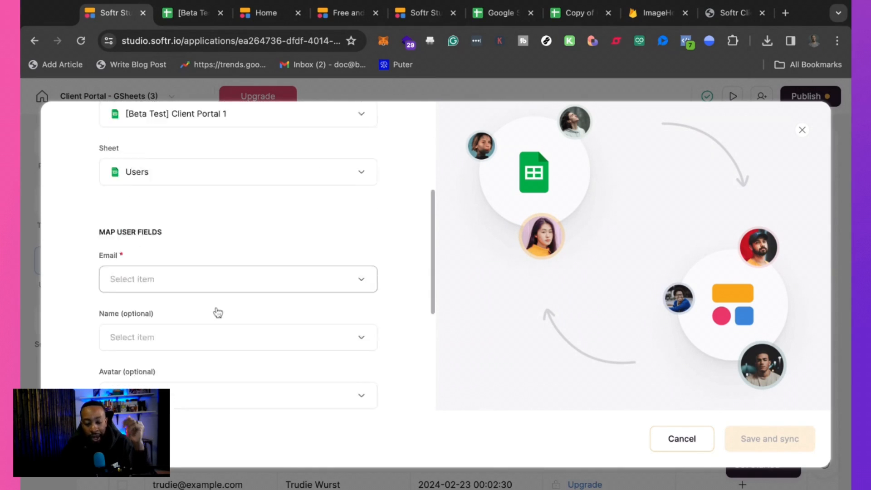
scroll(218, 312, "down", 2)
scroll(216, 311, "up", 4)
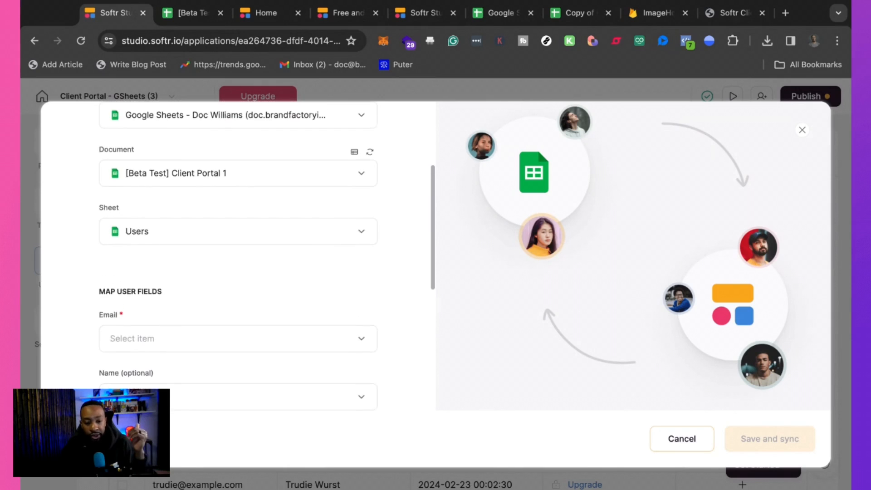
scroll(216, 290, "down", 3)
left_click(213, 247)
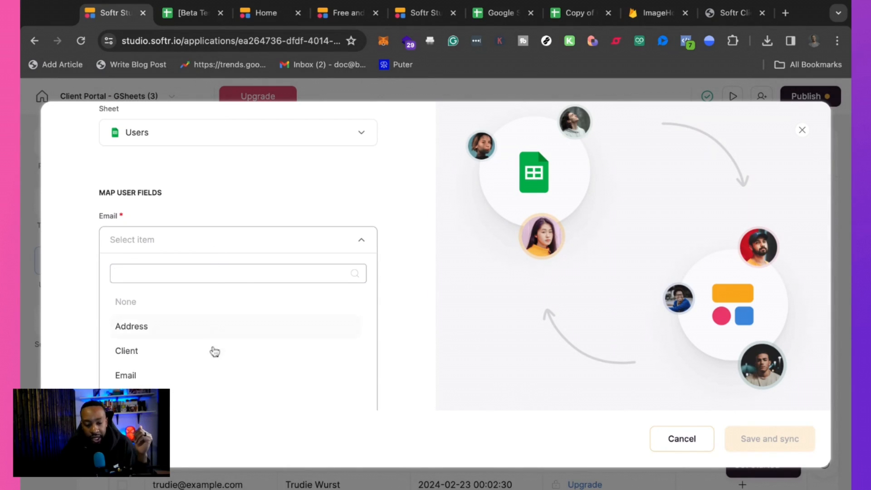
scroll(215, 351, "down", 2)
left_click(199, 324)
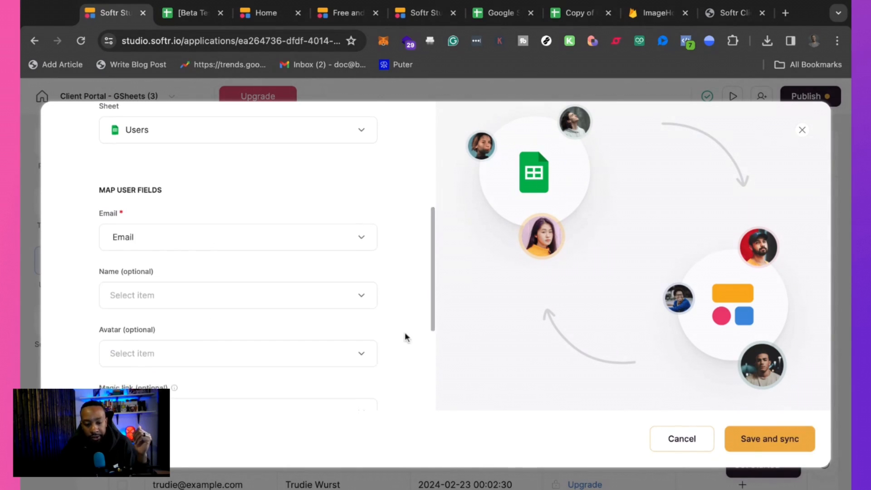
Map the Name user field to the Name column, keep temporary password generation as the default authentication, and save and sync.
scroll(317, 295, "down", 2)
left_click(278, 249)
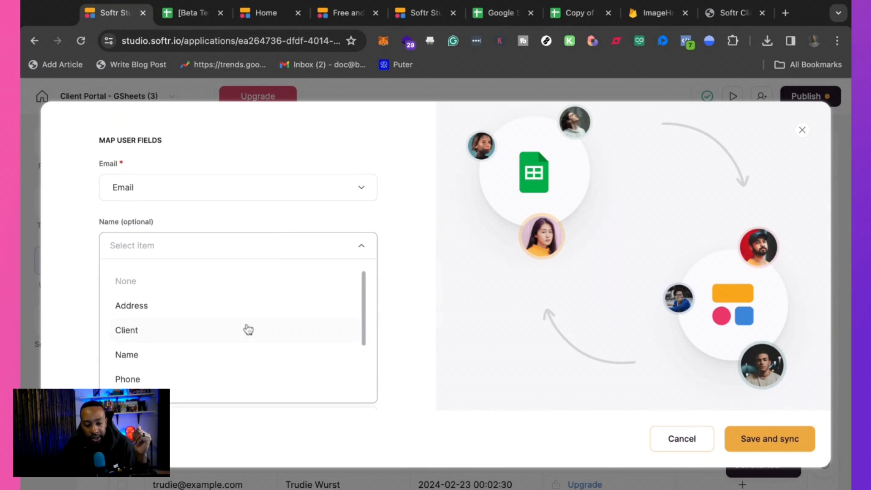
left_click(223, 349)
scroll(399, 345, "down", 3)
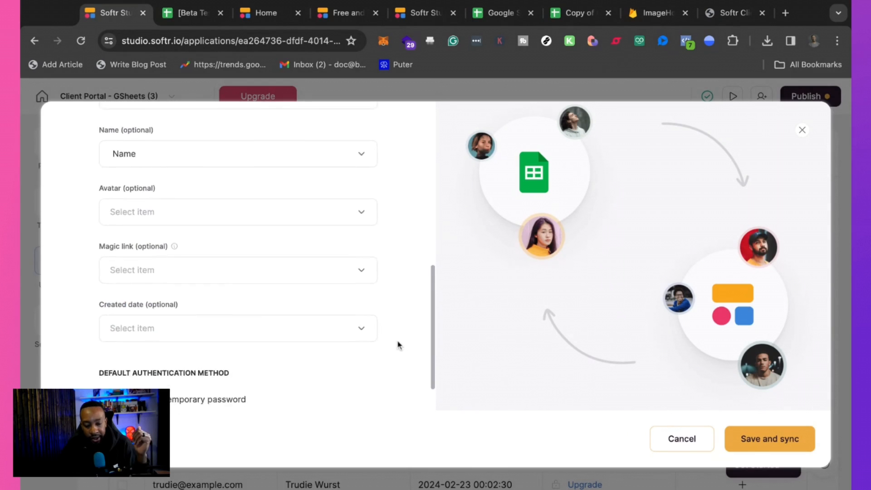
scroll(399, 344, "down", 1)
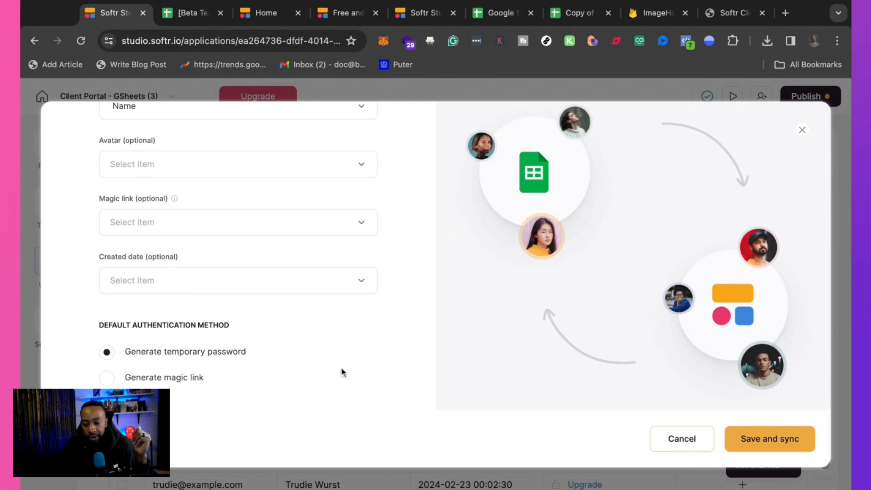
left_click(781, 444)
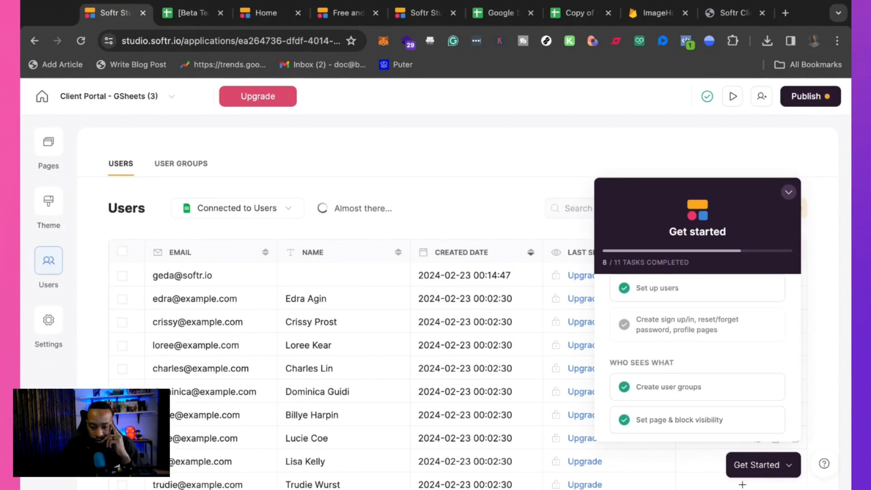
Collapse the Get started checklist and refresh the user table to load the synced users.
left_click(788, 192)
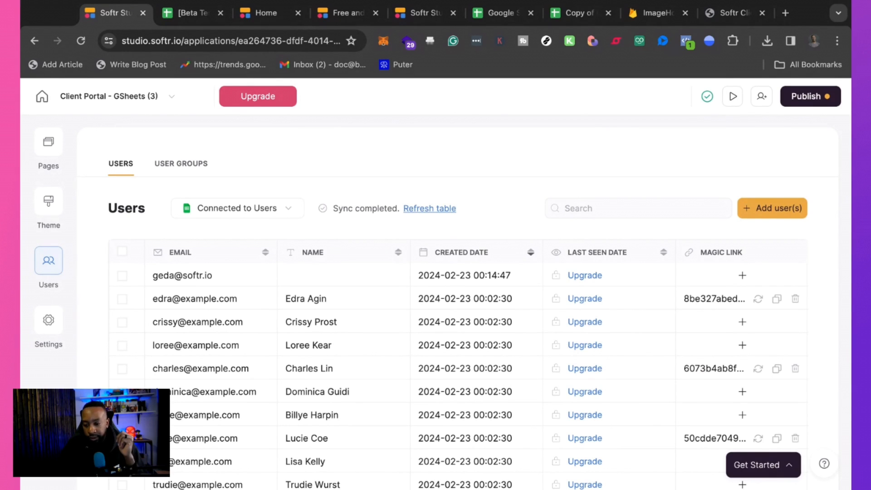
scroll(477, 254, "down", 3)
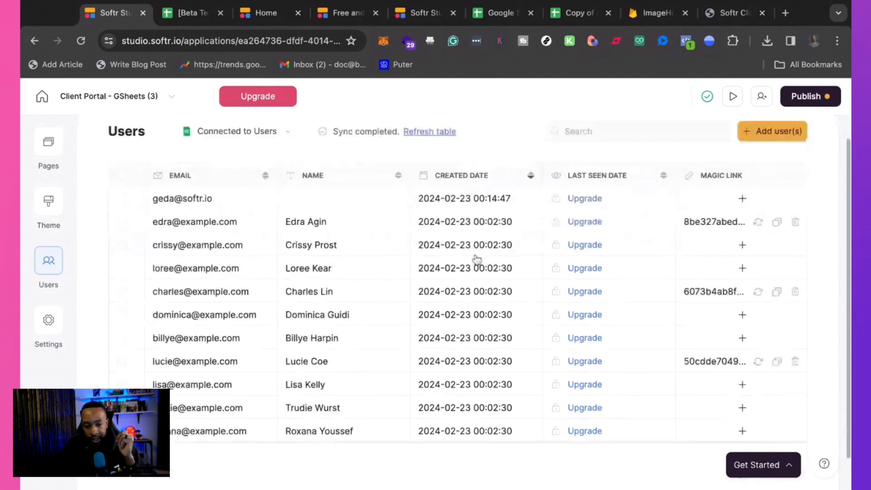
scroll(476, 258, "up", 3)
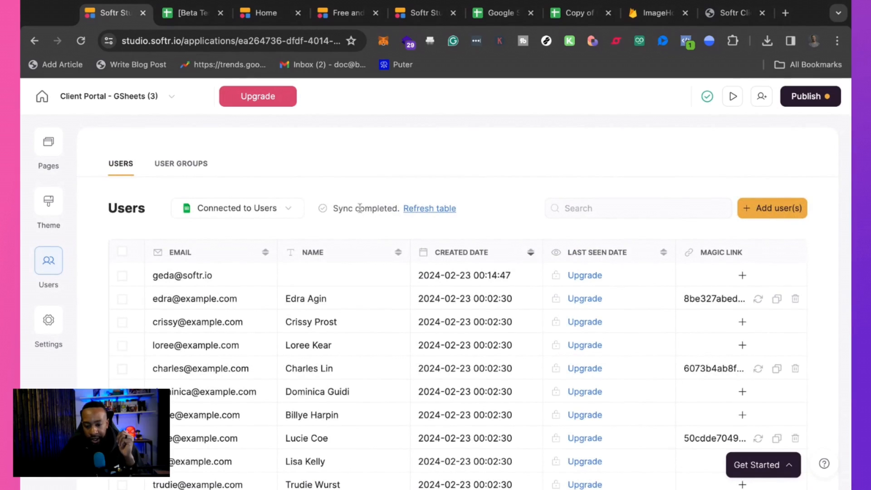
left_click(444, 208)
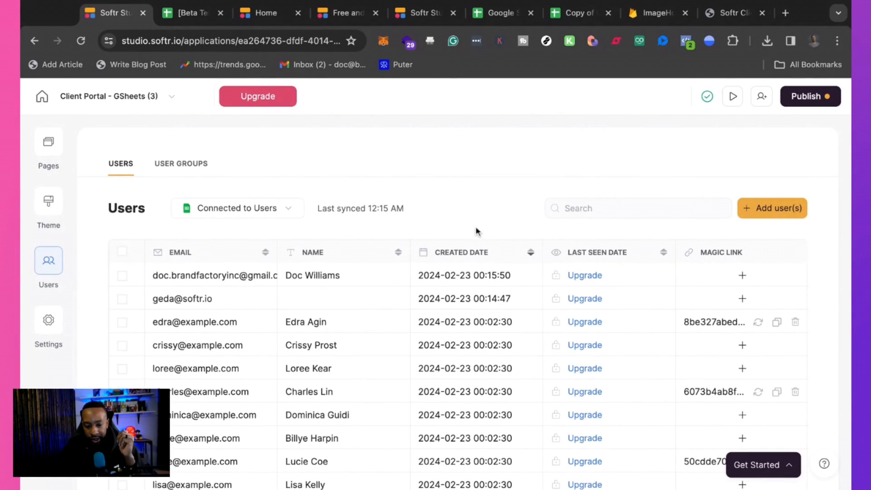
scroll(391, 276, "down", 3)
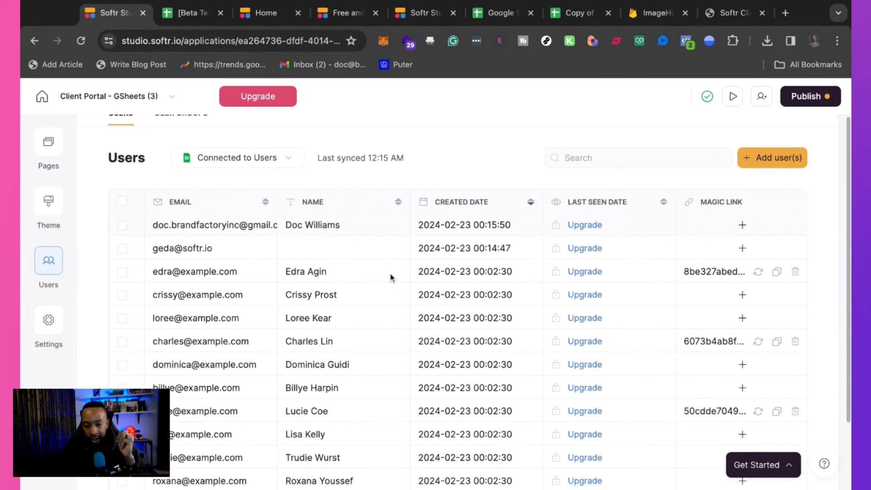
scroll(390, 276, "up", 3)
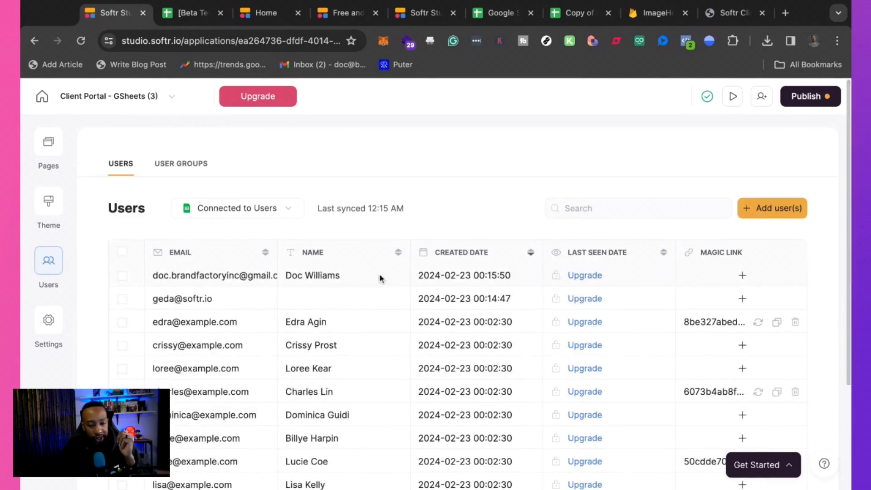
Open the connected spreadsheet and examine its Users and Clients sheets, including the image linked in the first user's Profile Picture cell.
left_click(247, 212)
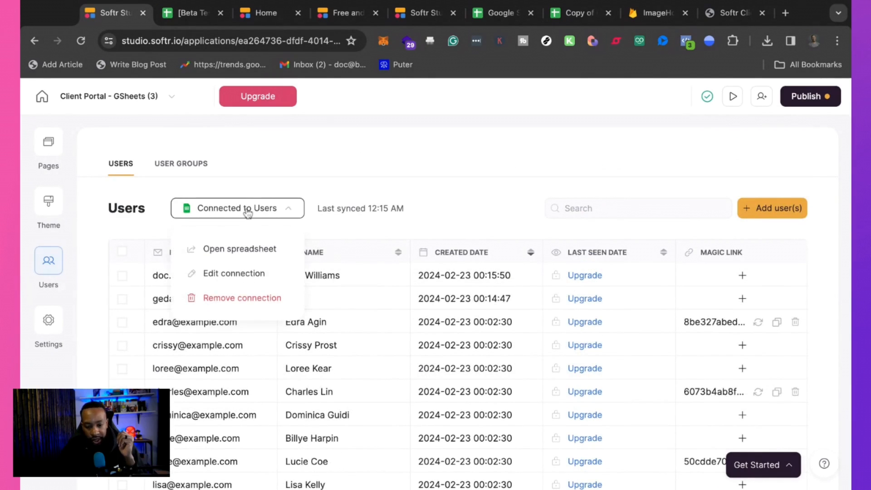
left_click(249, 250)
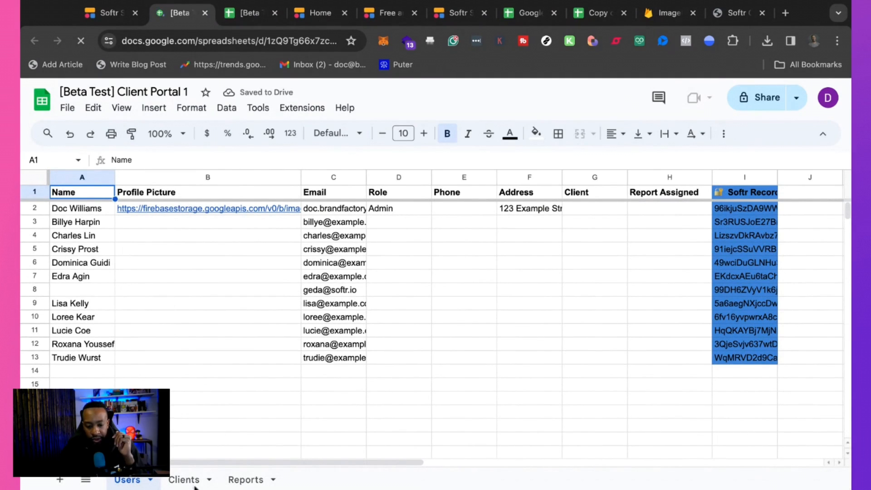
left_click(183, 479)
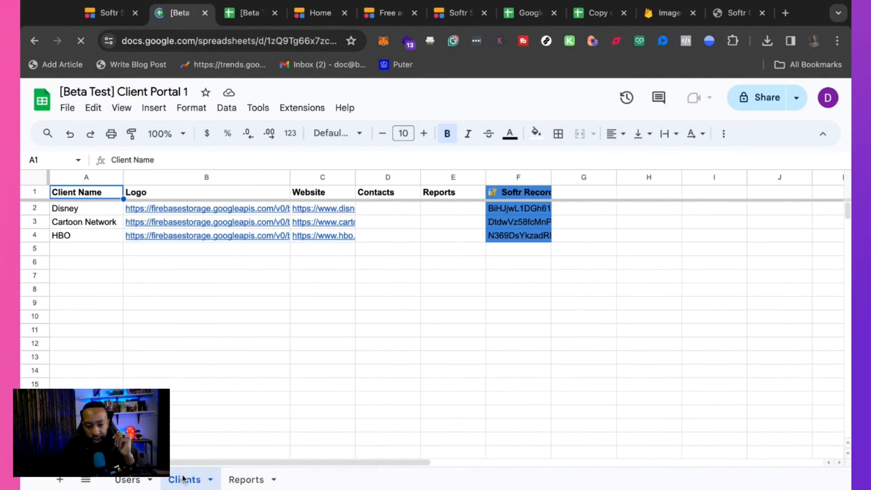
left_click(128, 479)
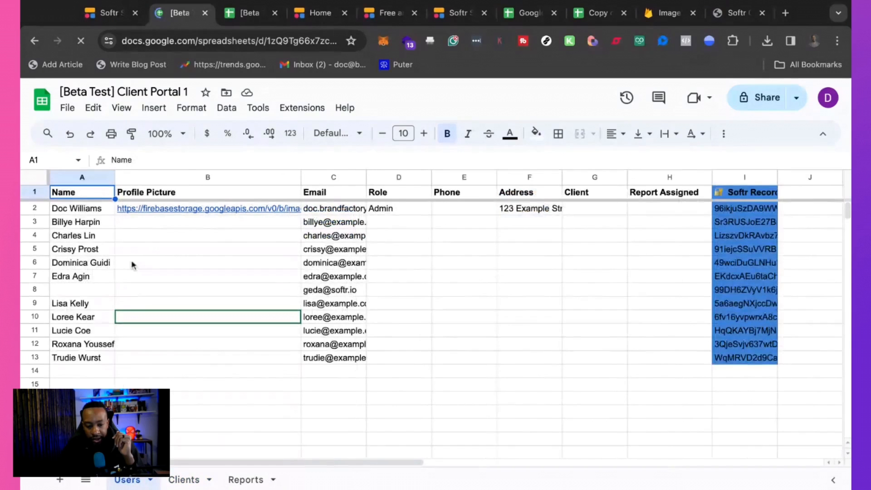
left_click(83, 212)
left_click(167, 212)
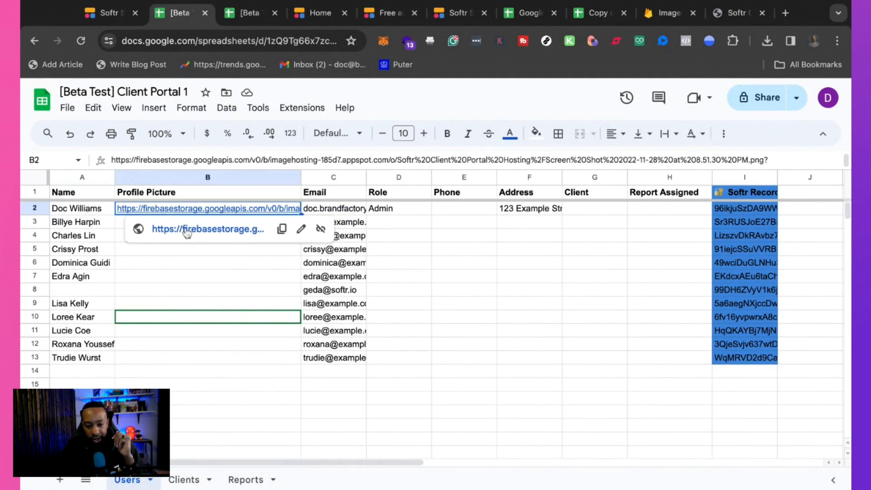
left_click(187, 230)
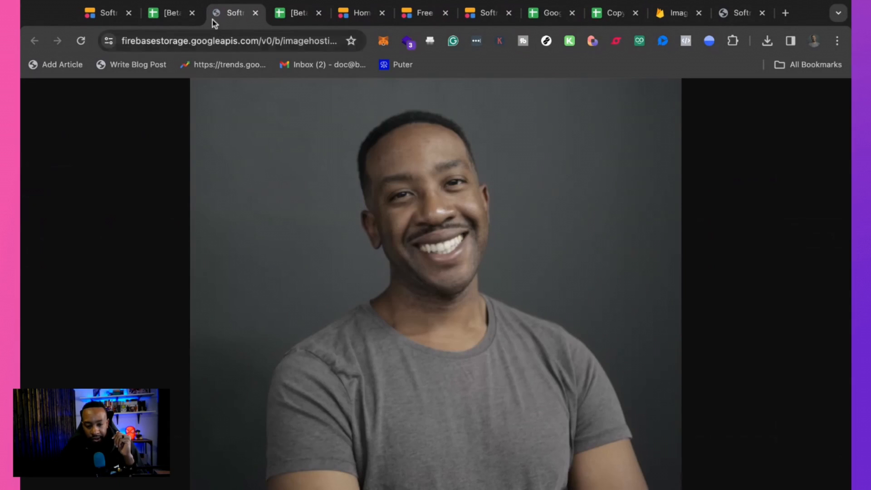
left_click(161, 13)
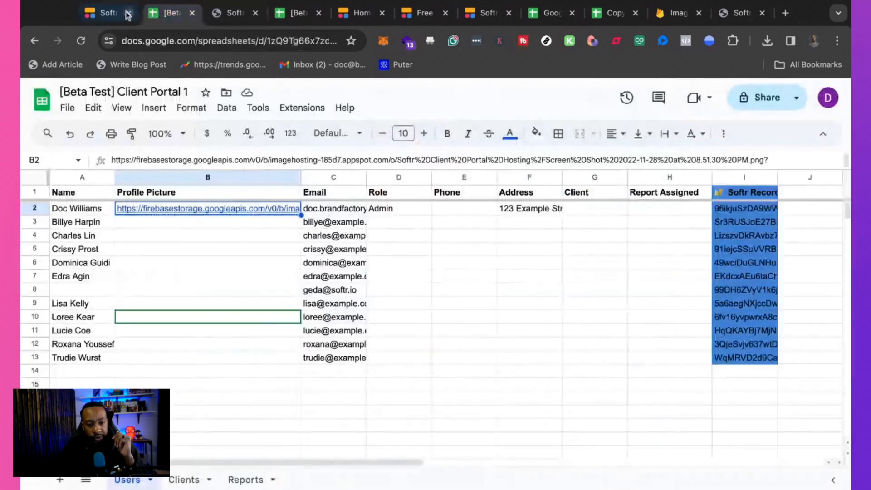
Compare the app's user table in Softr with the rows of the Users sheet in Google Sheets.
left_click(116, 15)
scroll(272, 260, "down", 3)
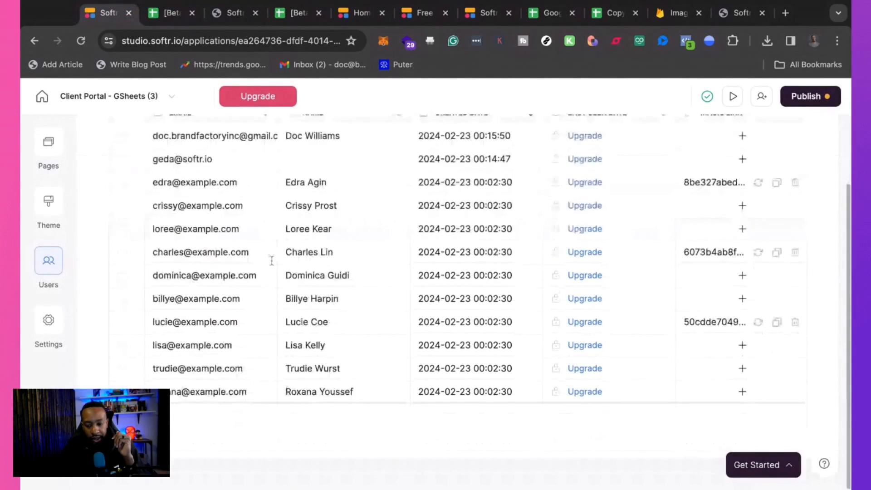
scroll(271, 261, "up", 3)
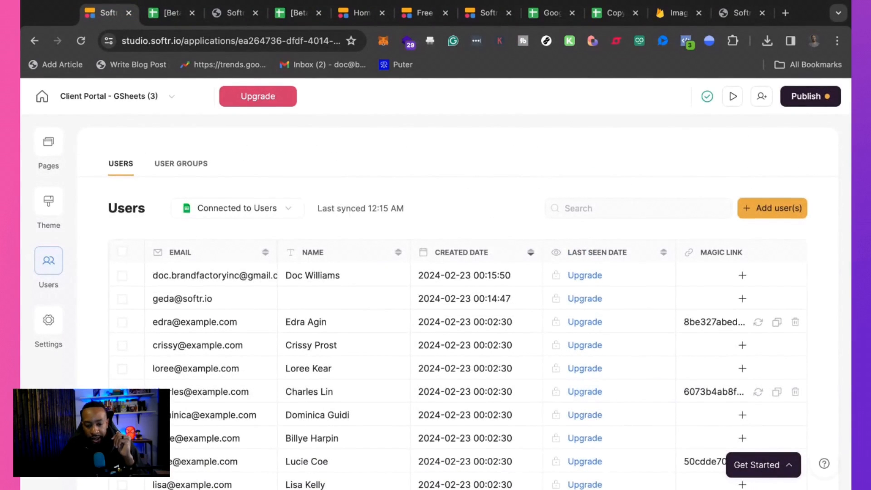
scroll(200, 260, "down", 3)
scroll(200, 260, "up", 3)
left_click(164, 18)
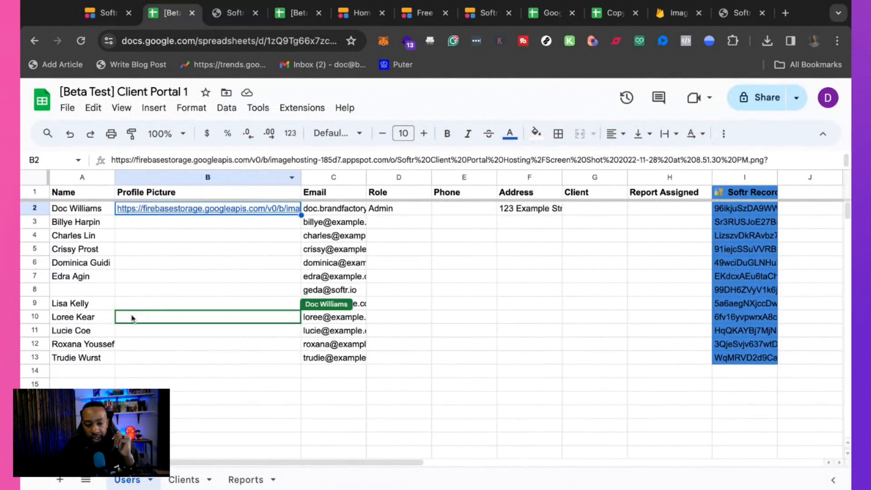
left_click(113, 16)
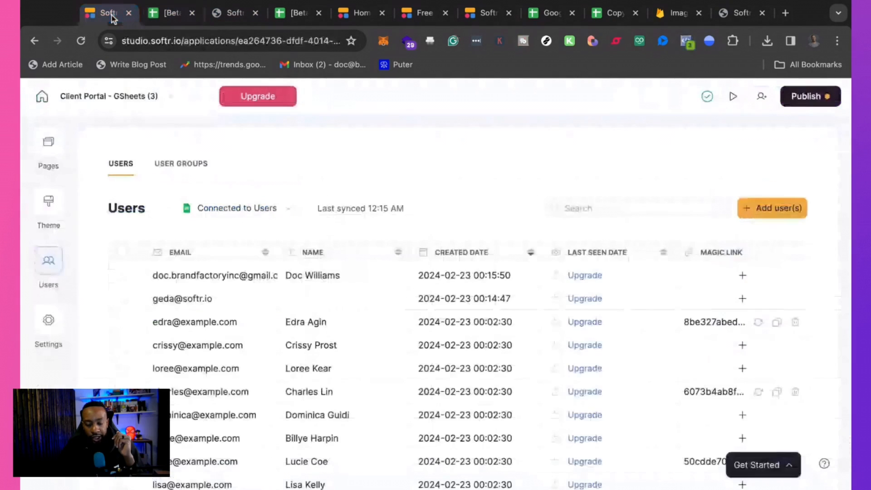
scroll(136, 241, "down", 3)
scroll(136, 209, "up", 2)
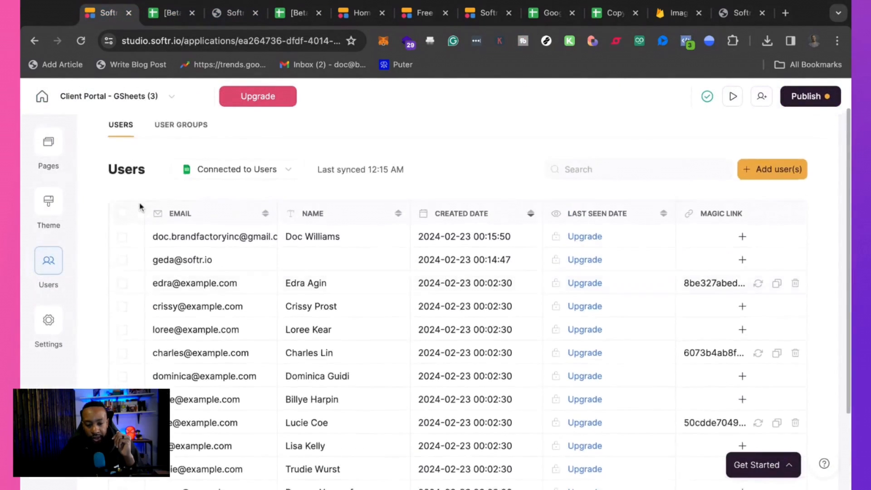
Delete every user except the first one from the user table, confirming the removal with "delete forever in Users".
scroll(139, 210, "down", 1)
left_click(121, 235)
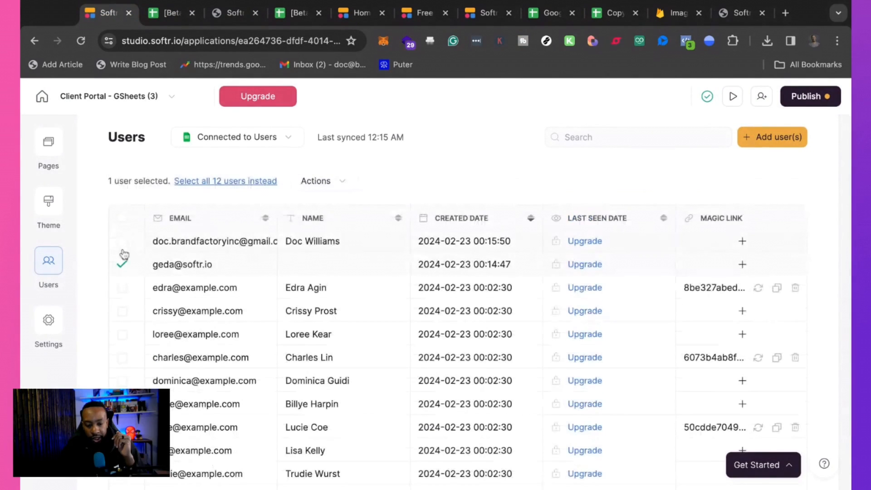
left_click(124, 287)
scroll(130, 313, "down", 2)
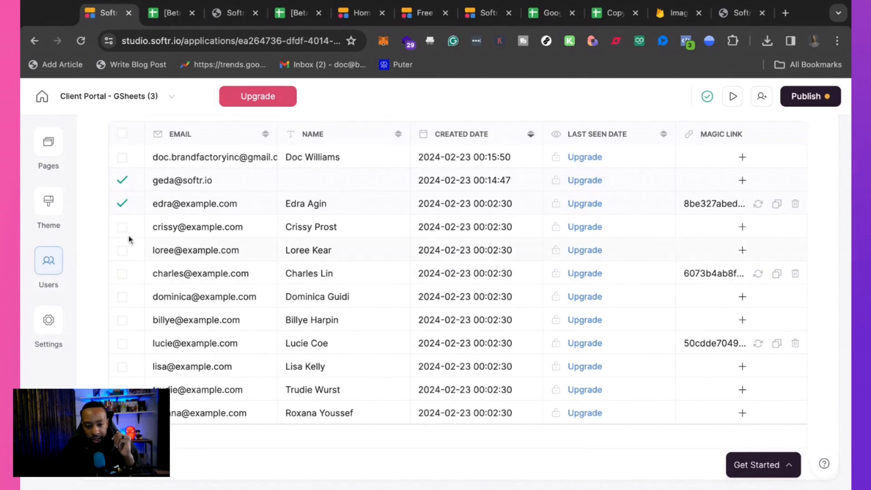
left_click(129, 230)
left_click(122, 250)
left_click(122, 273)
left_click(122, 299)
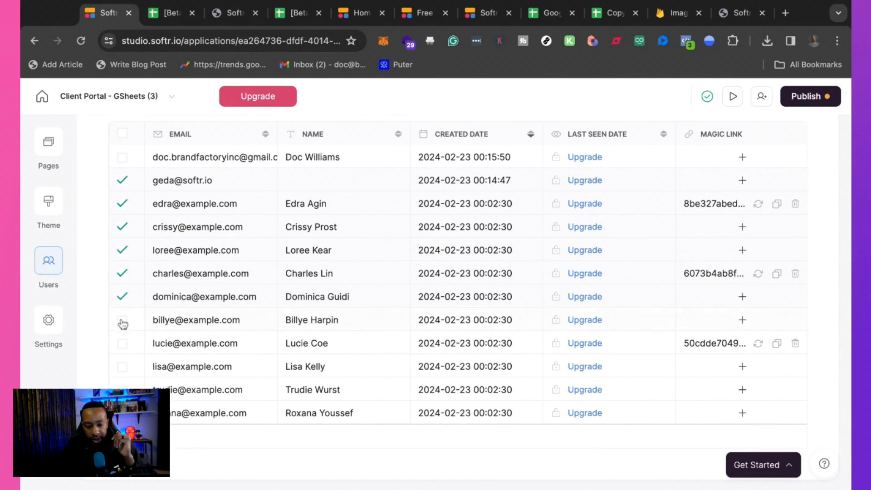
left_click(122, 346)
scroll(119, 297, "up", 3)
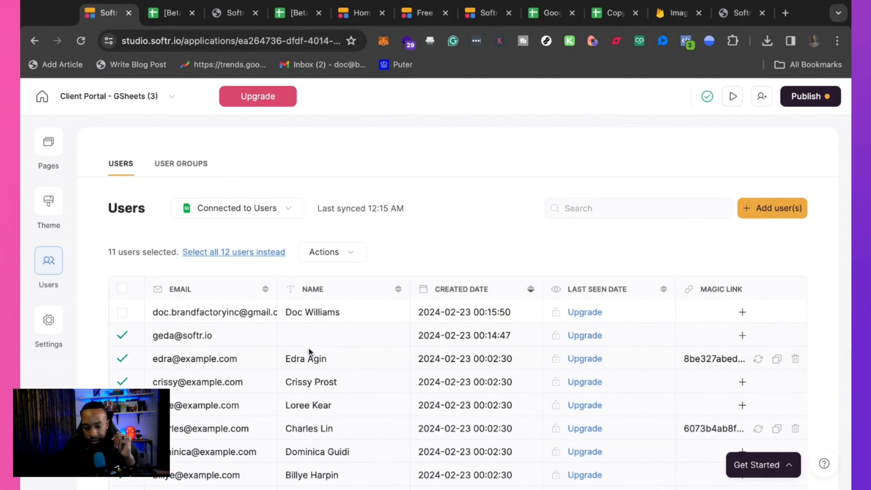
scroll(309, 353, "down", 2)
scroll(310, 352, "down", 3)
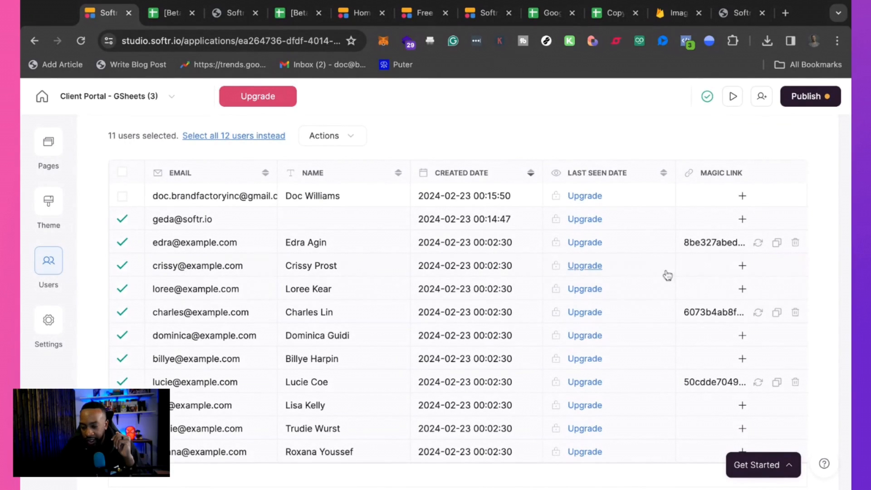
scroll(666, 274, "down", 1)
scroll(667, 274, "up", 3)
scroll(252, 229, "down", 1)
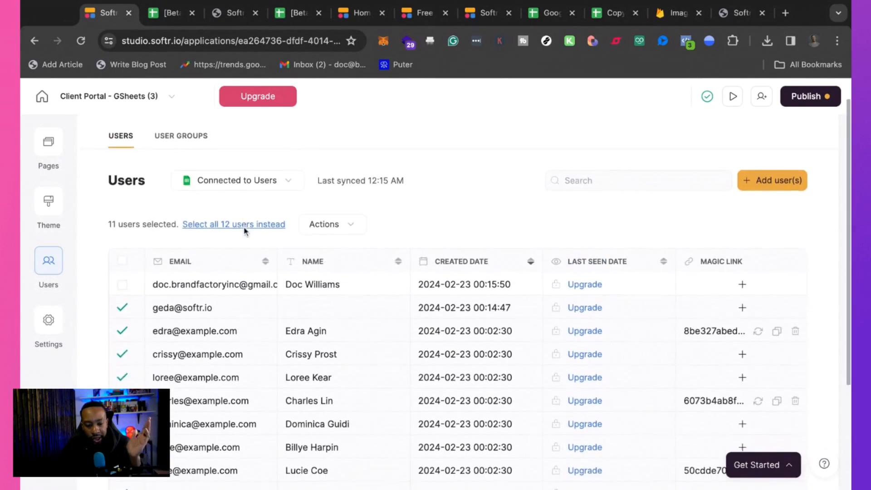
left_click(329, 209)
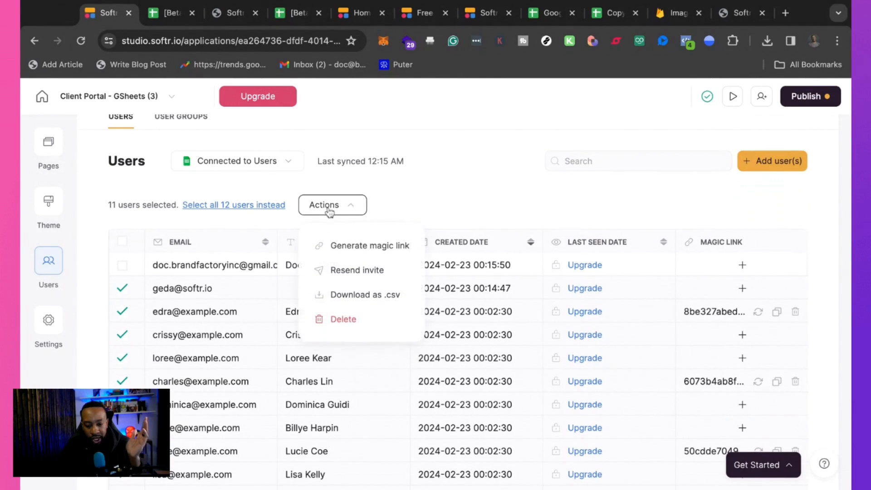
left_click(352, 322)
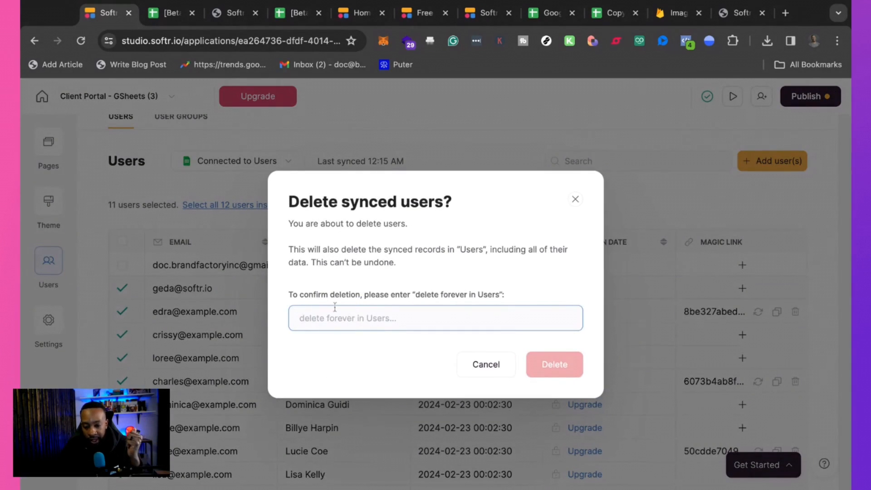
type("delete forever in U")
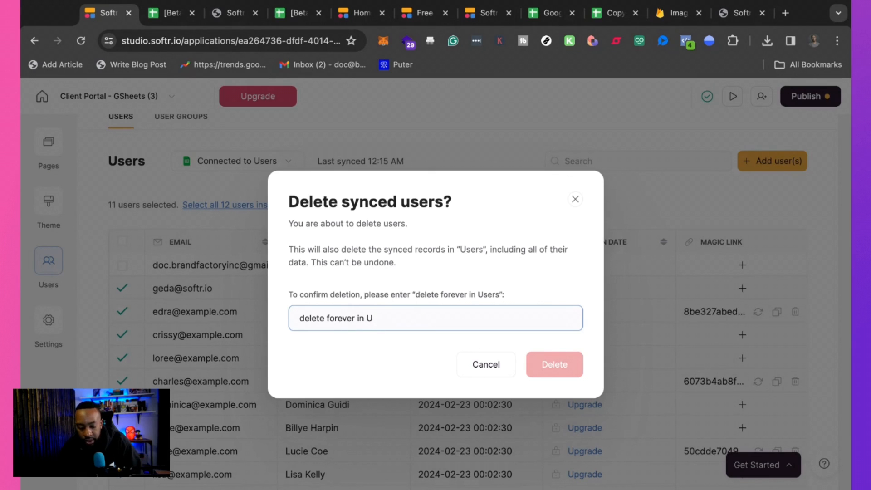
type("sers")
left_click(567, 362)
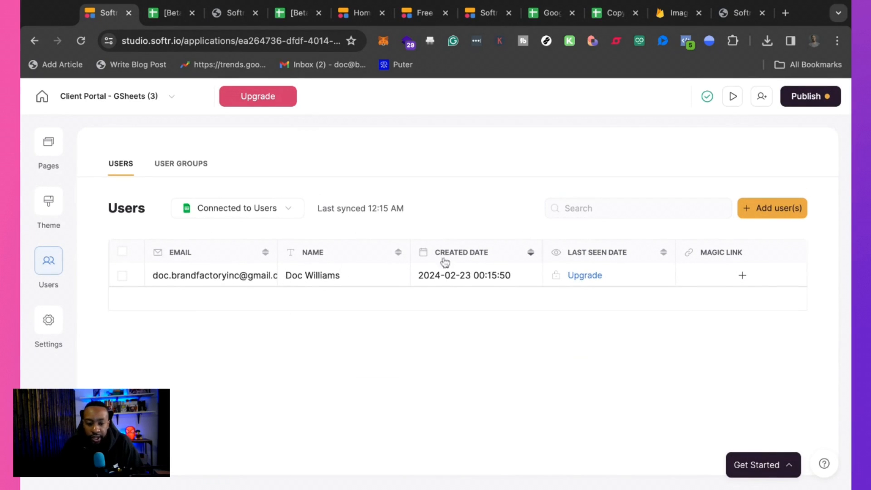
Examine the single-user and bulk import options for adding users, closing the dialog without adding anyone.
left_click(777, 207)
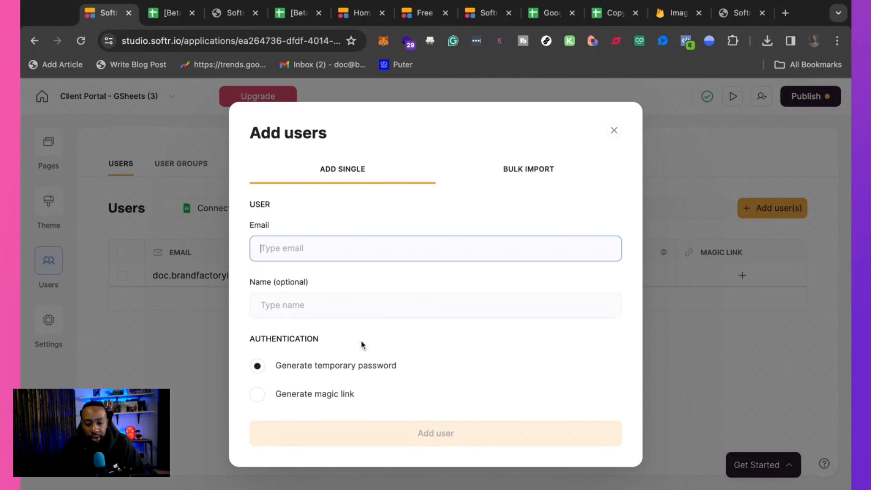
left_click(536, 180)
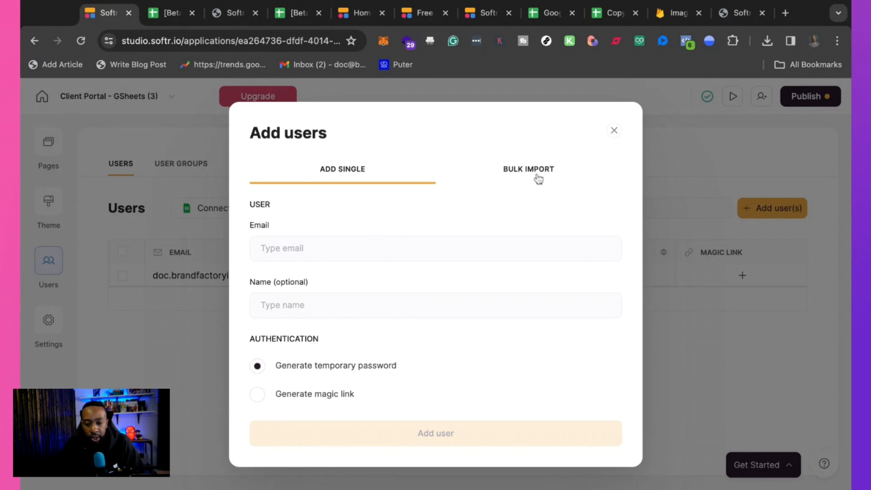
left_click(539, 178)
left_click(377, 166)
left_click(613, 131)
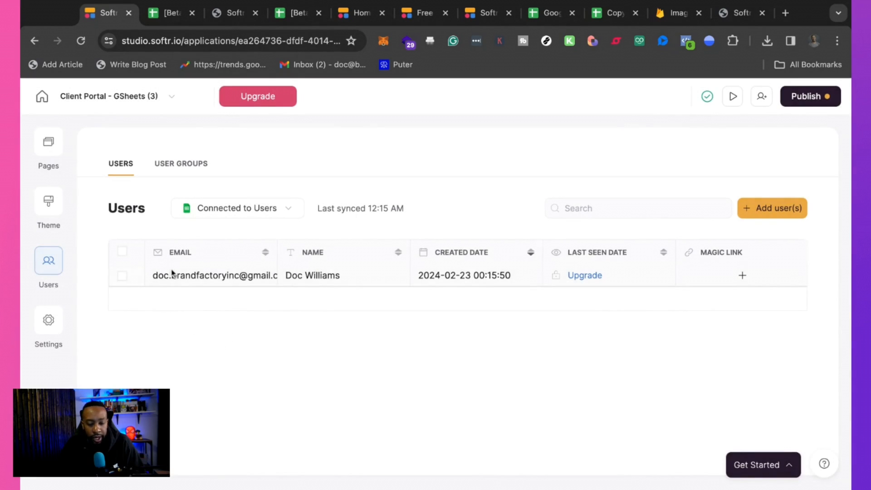
Check the Users sheet in Google Sheets against the remaining user in Softr.
left_click(165, 14)
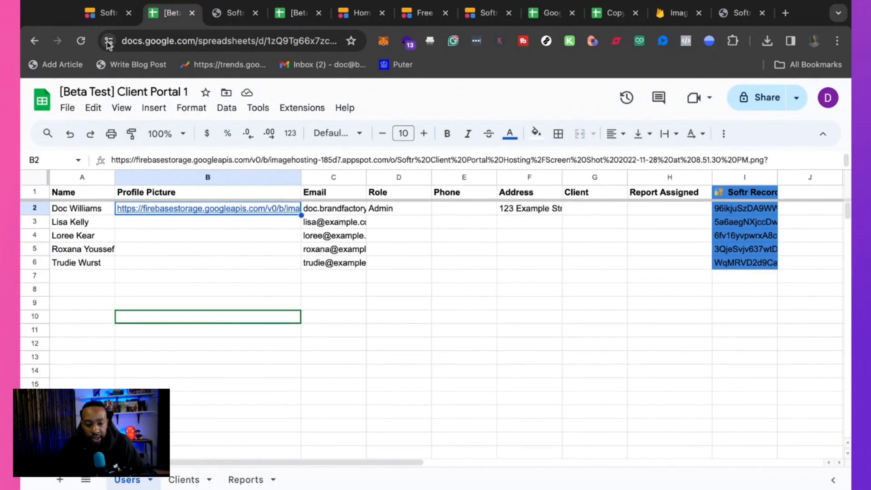
left_click(103, 15)
scroll(176, 273, "down", 1)
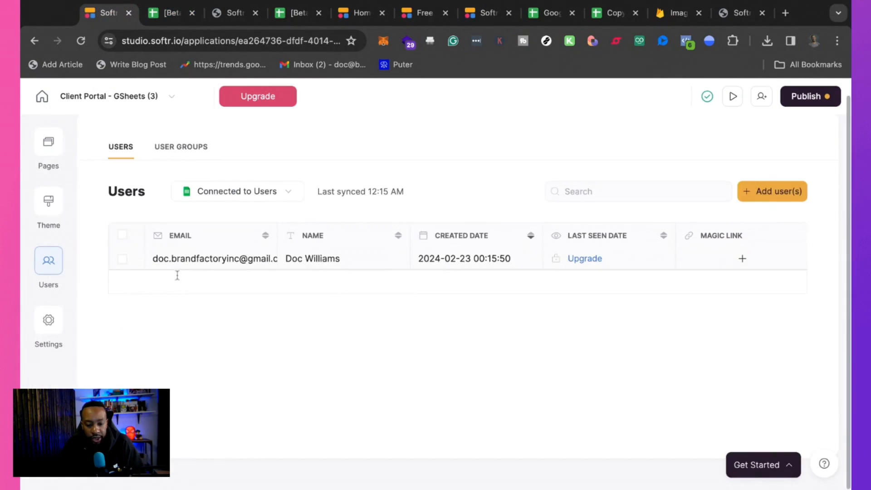
scroll(177, 273, "up", 1)
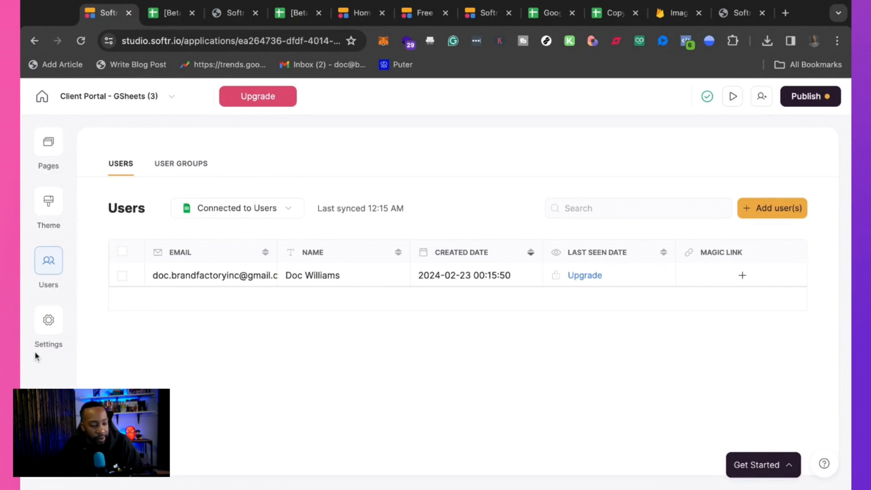
Examine the app's General settings, including its name, subdomain, favicon and Softr branding options.
left_click(52, 313)
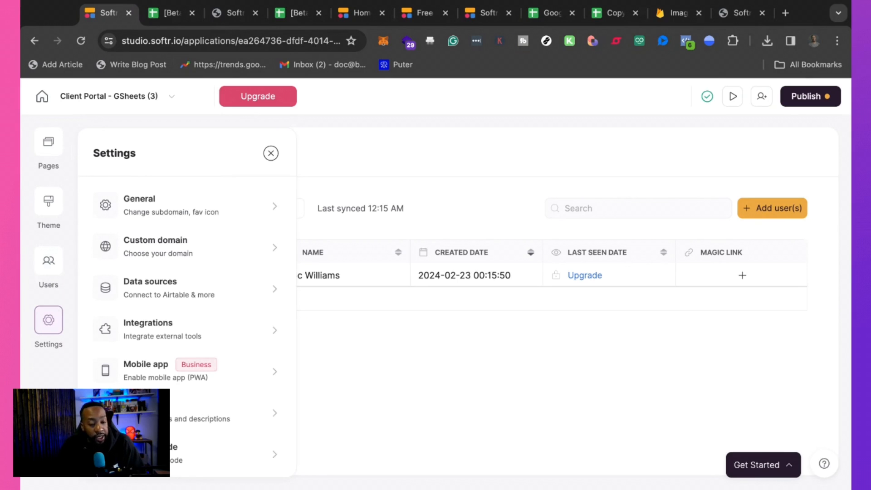
left_click(156, 199)
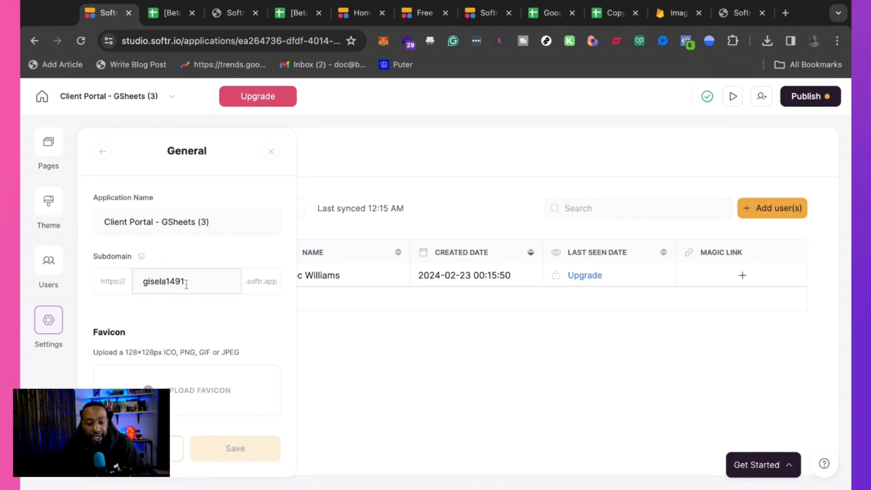
scroll(186, 285, "down", 3)
scroll(186, 285, "up", 3)
scroll(187, 284, "down", 5)
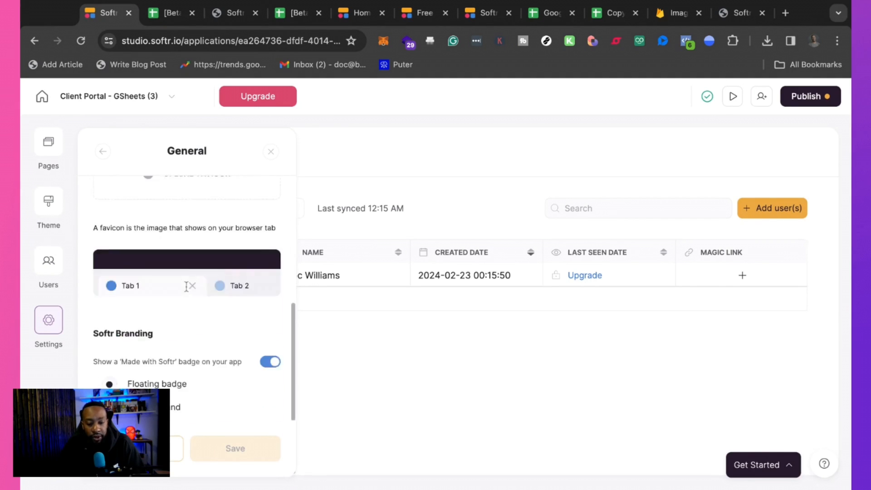
scroll(186, 285, "up", 5)
left_click(103, 152)
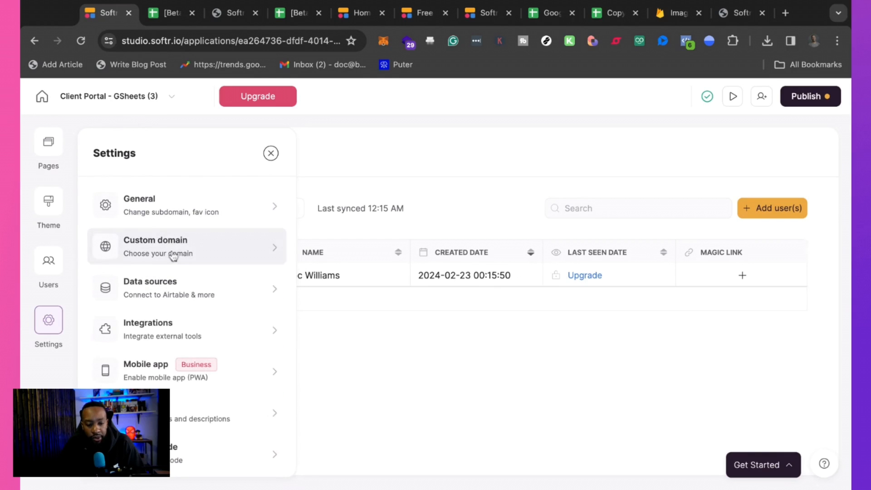
Look at the Data Sources settings and examine the list of available integrations.
left_click(241, 298)
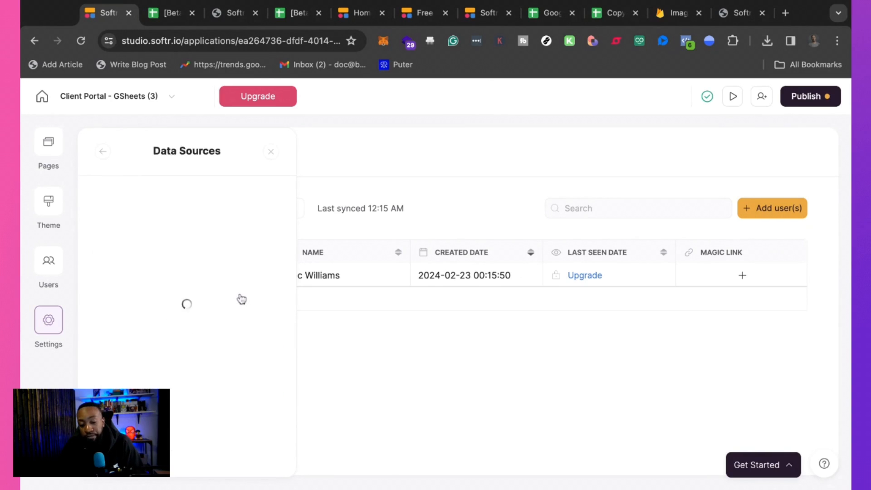
left_click(104, 153)
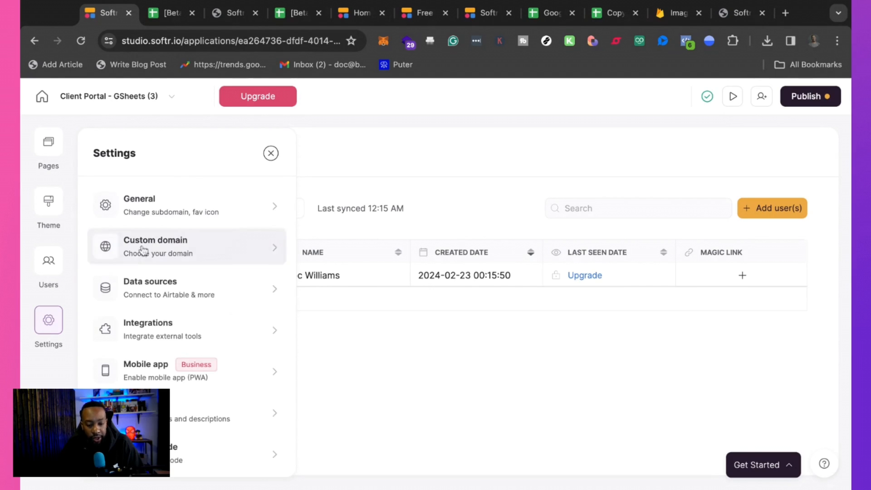
left_click(181, 333)
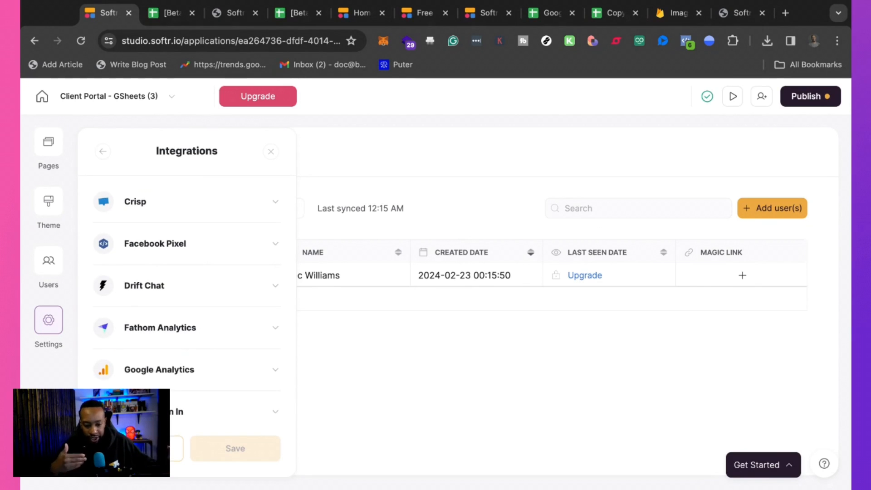
scroll(206, 335, "down", 6)
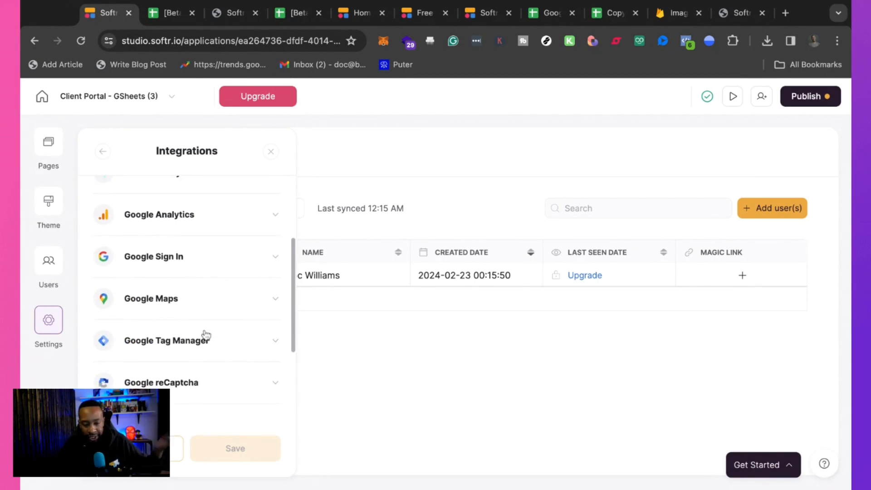
scroll(186, 295, "down", 4)
scroll(186, 295, "up", 10)
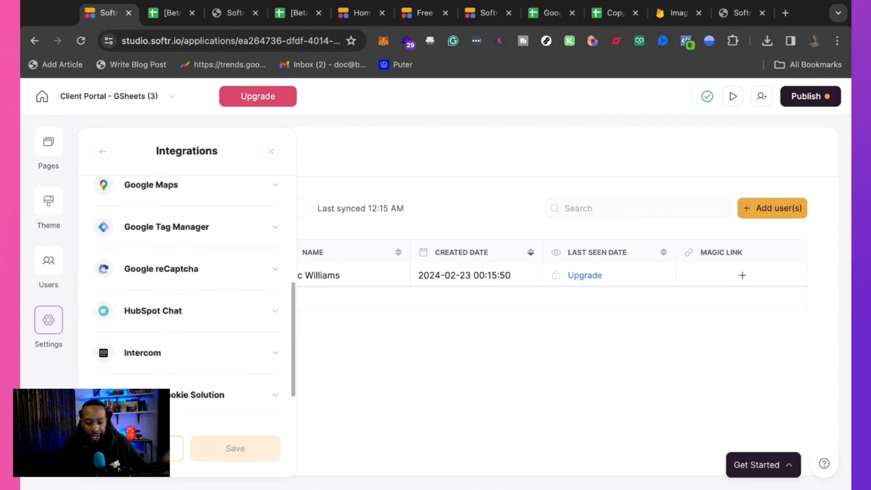
left_click(99, 155)
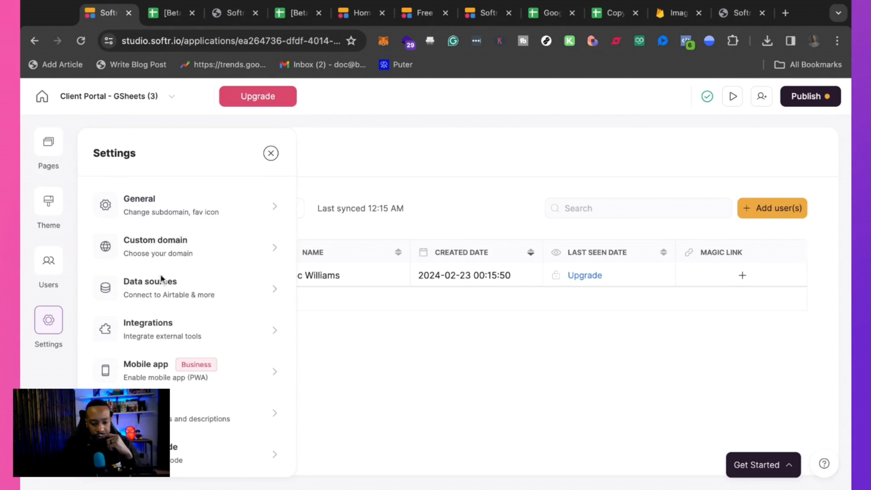
Review the remaining settings categories, including the SEO options, and close the settings.
scroll(144, 377, "down", 3)
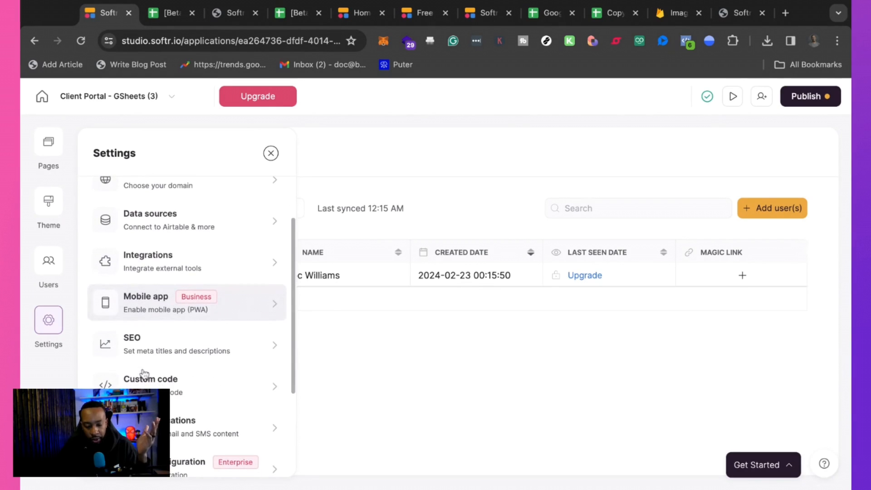
scroll(161, 323, "down", 2)
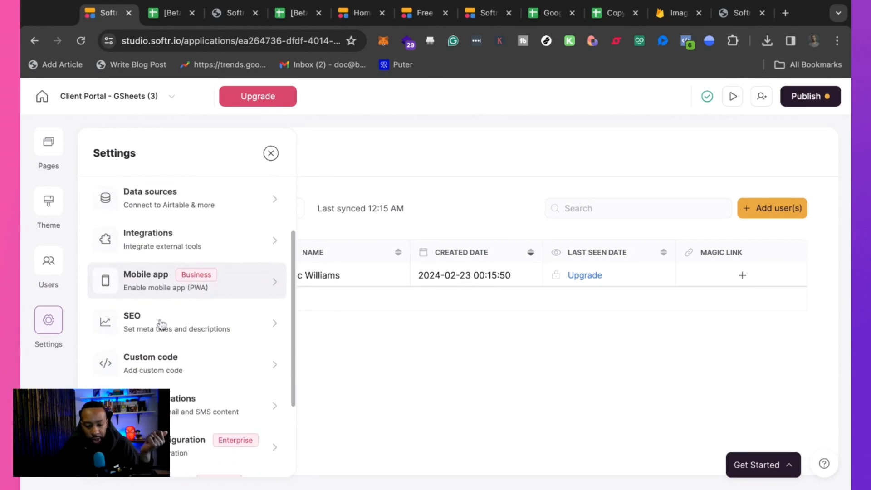
left_click(183, 304)
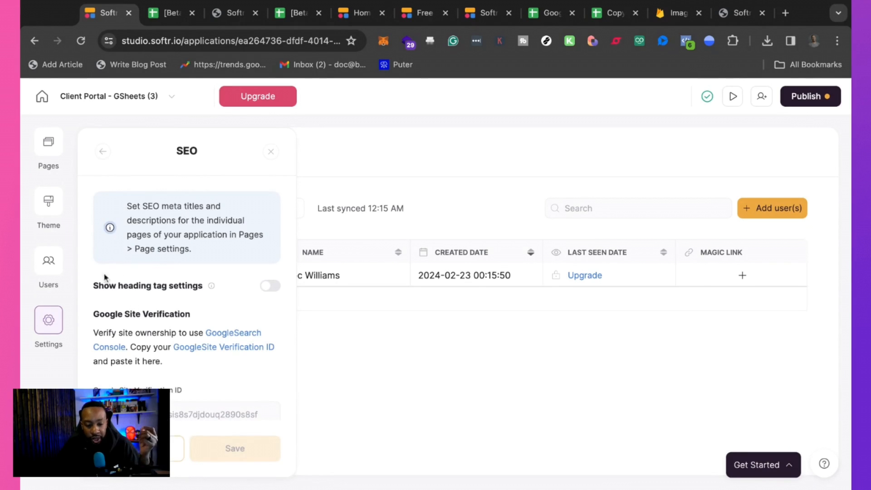
left_click(103, 151)
scroll(159, 333, "down", 2)
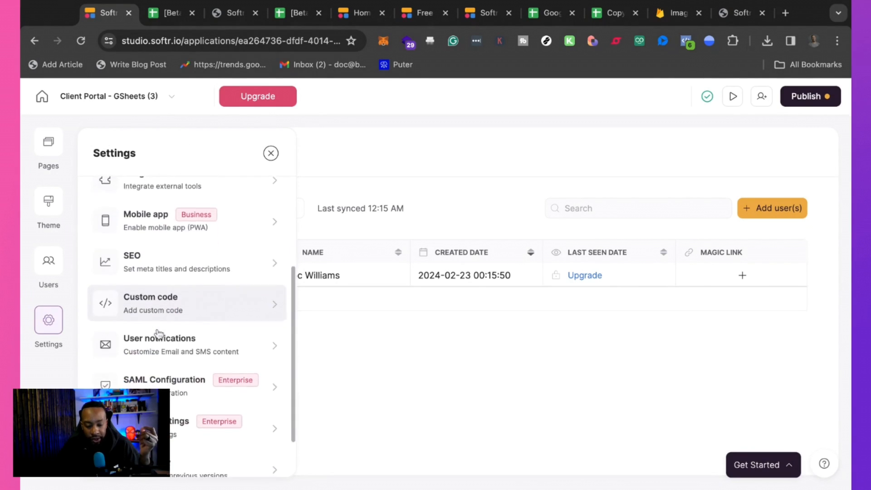
scroll(159, 333, "down", 1)
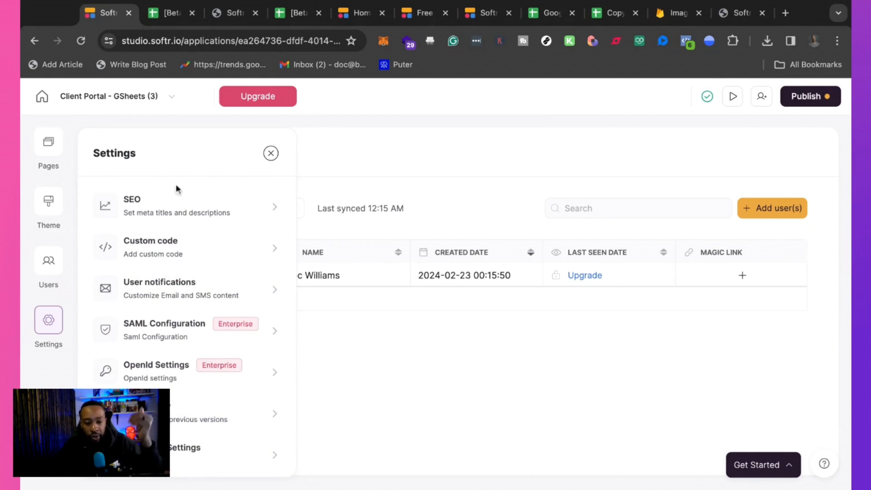
scroll(175, 323, "up", 2)
scroll(174, 322, "up", 2)
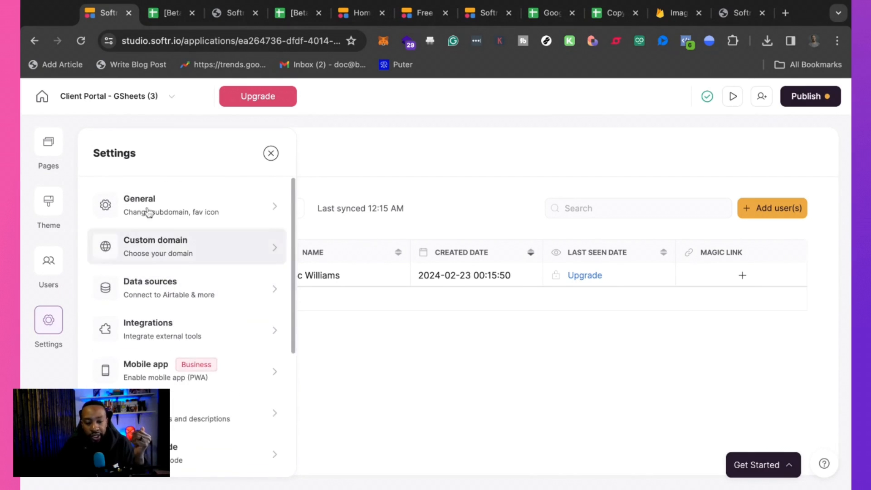
left_click(272, 155)
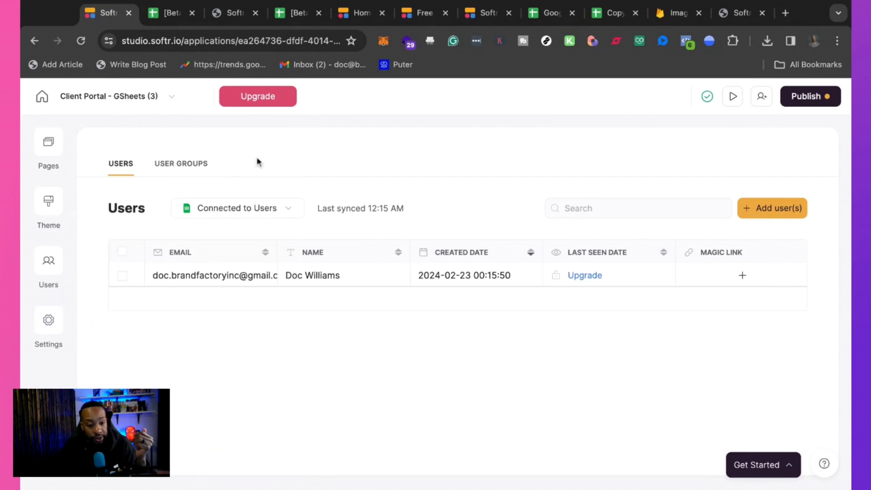
Look through the content blocks of the Home page and the Projects page in the editor.
left_click(50, 144)
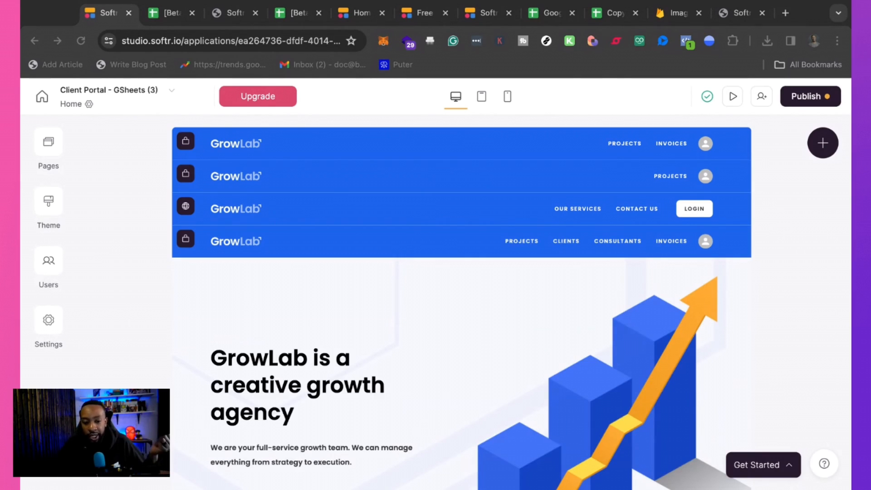
scroll(290, 352, "down", 5)
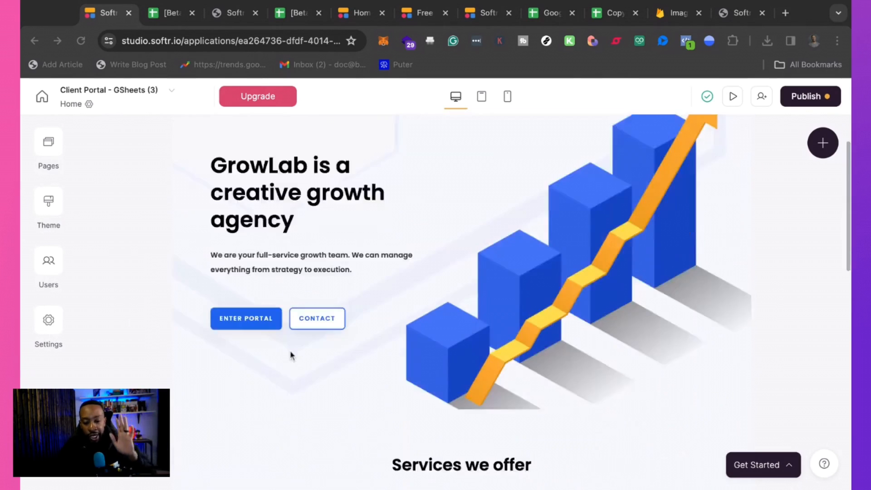
left_click(48, 142)
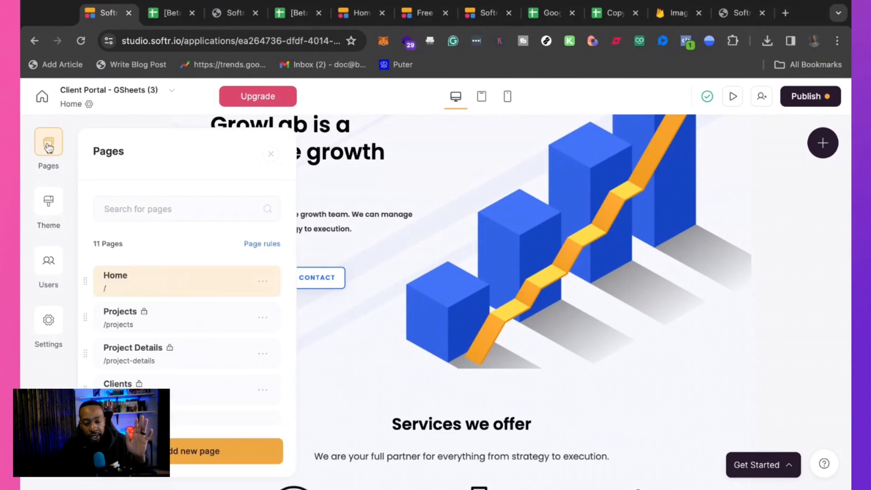
left_click(166, 321)
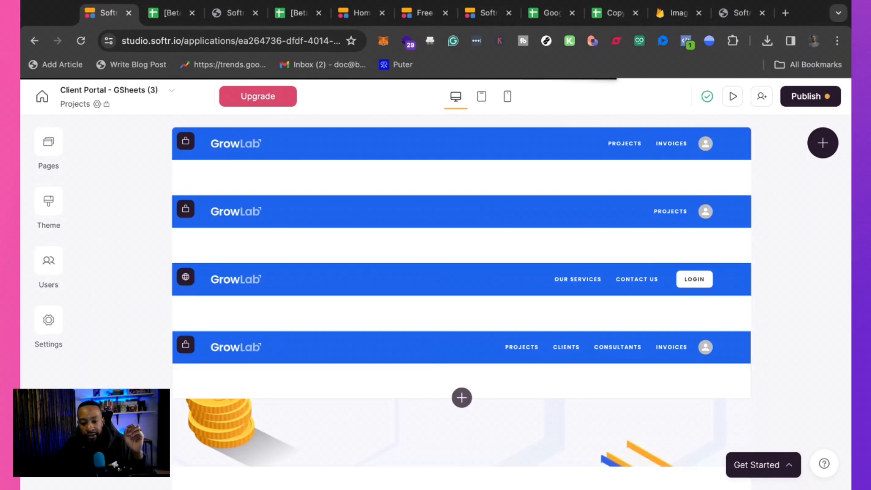
scroll(462, 290, "down", 7)
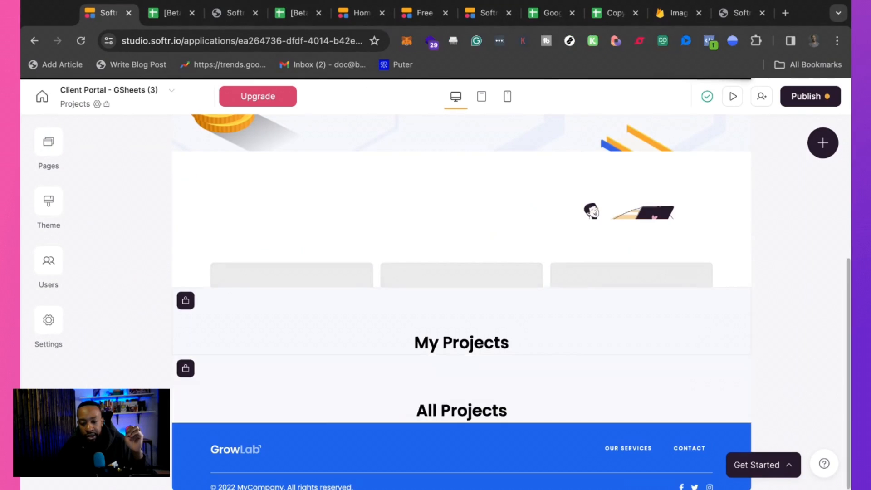
scroll(461, 290, "up", 7)
scroll(461, 291, "down", 3)
scroll(341, 220, "down", 10)
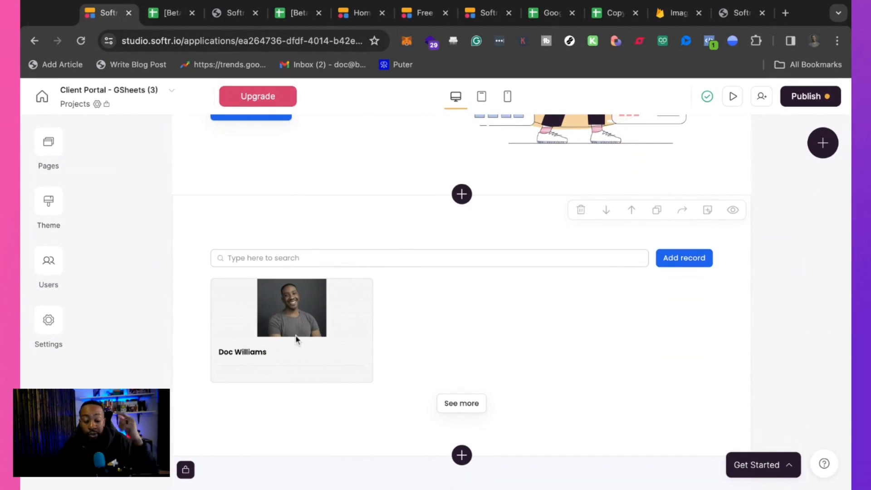
scroll(288, 316, "up", 12)
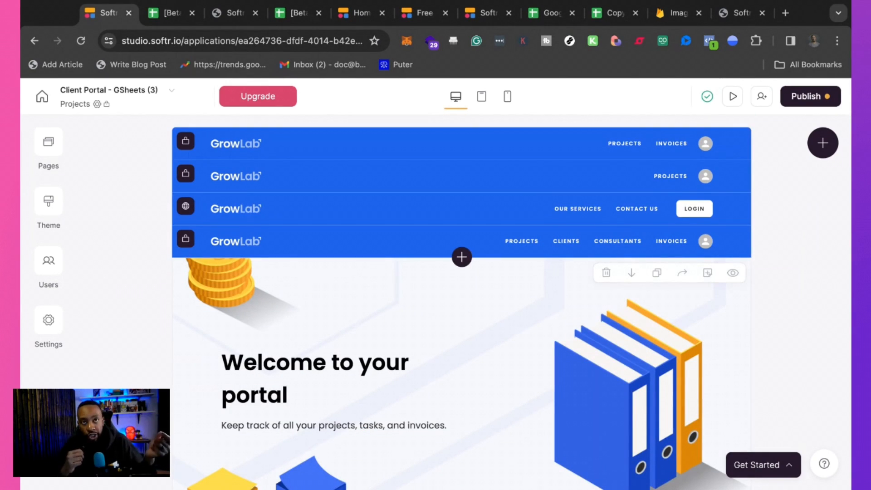
On the Home page, replace "GrowLab" in the hero block's title so it reads "Brand Factory is a creative growth agency".
left_click(52, 145)
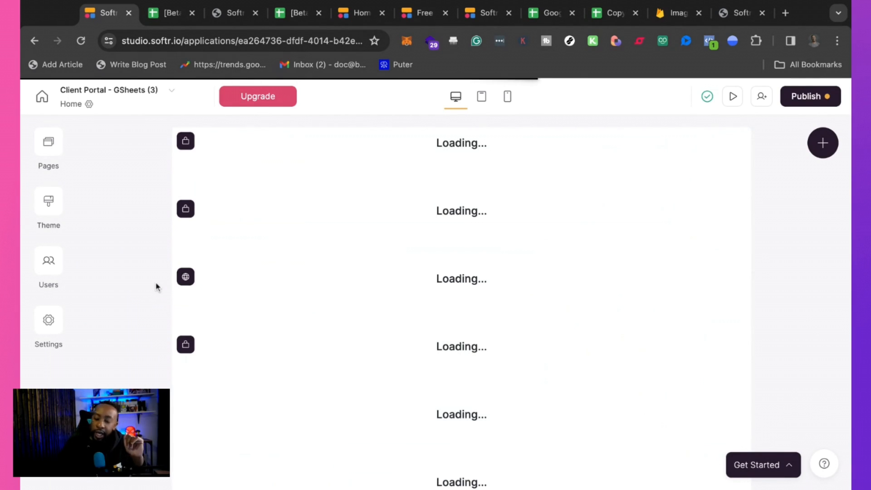
scroll(214, 328, "down", 1)
scroll(214, 328, "down", 1)
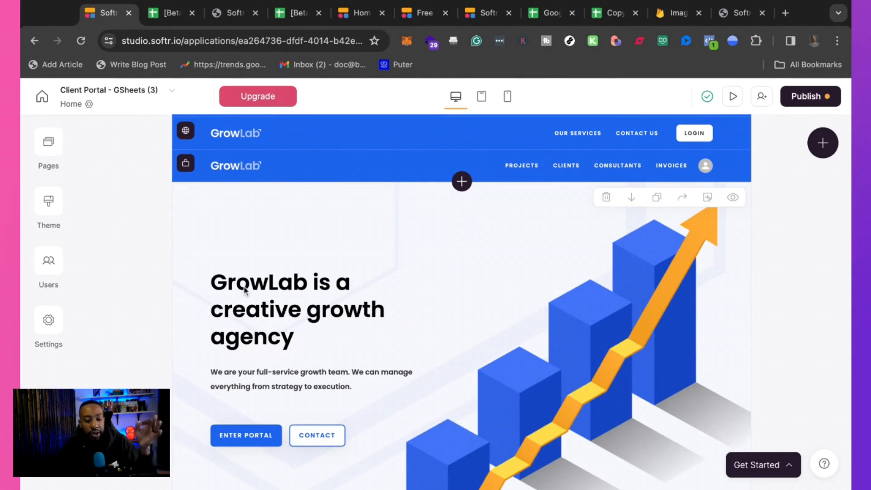
left_click(255, 300)
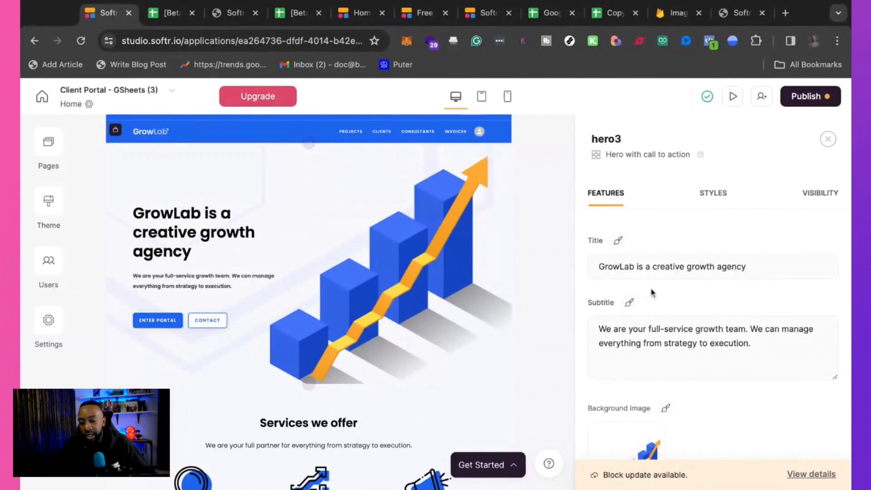
double_click(633, 267)
type("Brand")
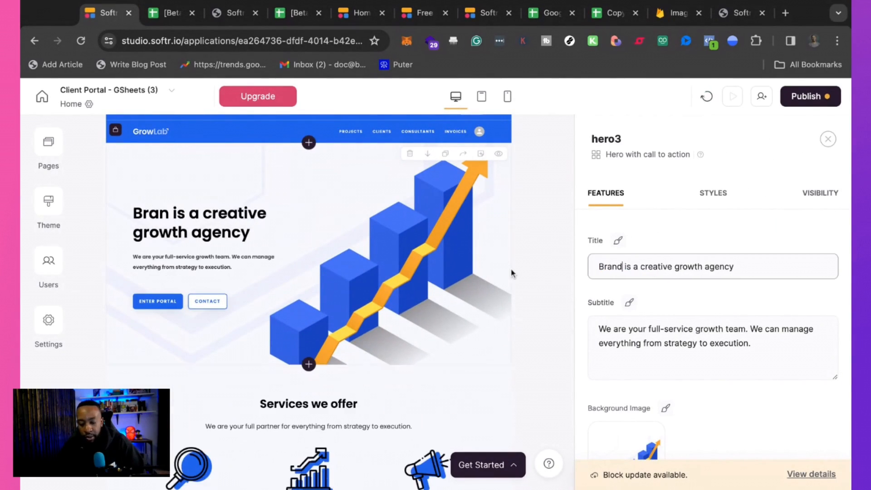
type(" Factory")
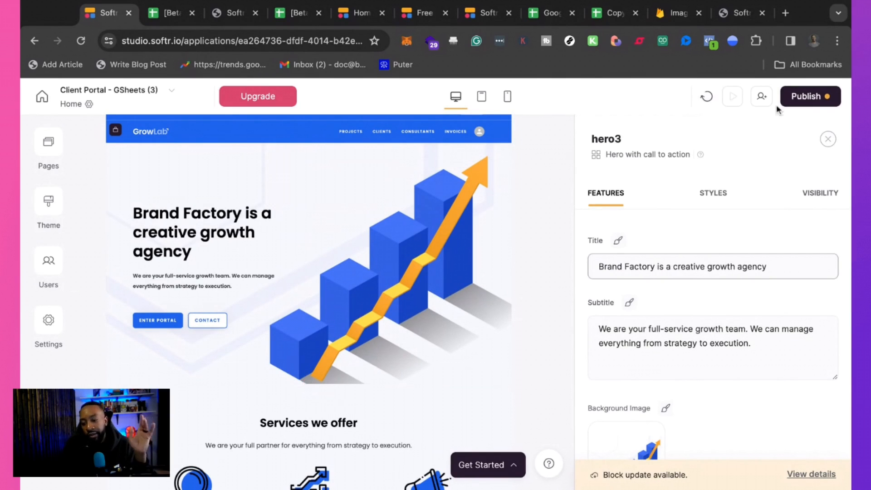
Preview the app as a non-logged-in user, check which users it can be previewed as, and look over the home page.
left_click(732, 97)
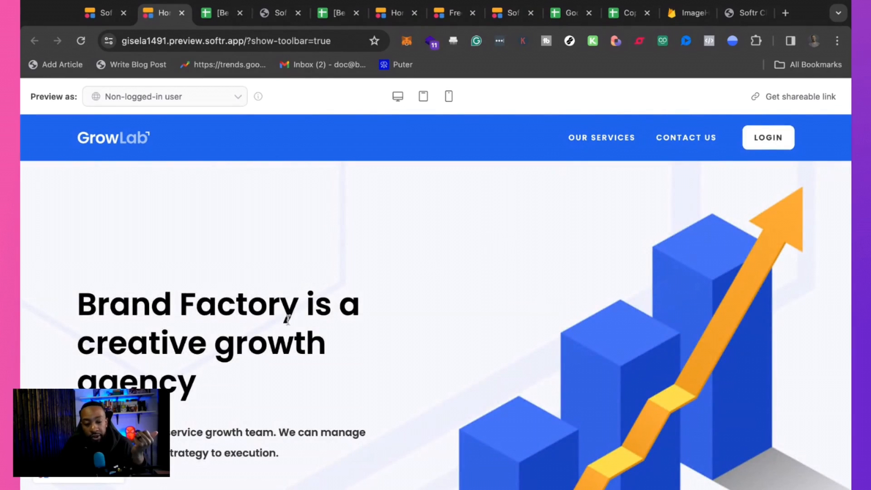
scroll(288, 319, "down", 5)
scroll(289, 318, "up", 5)
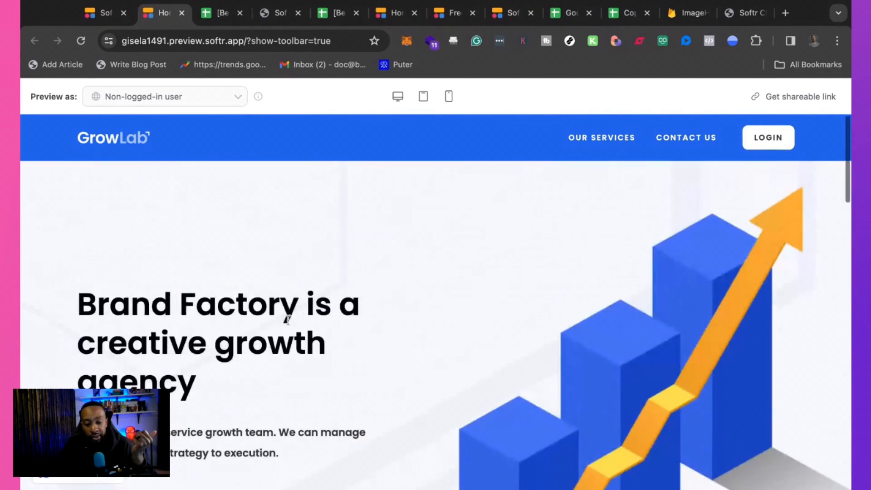
left_click(176, 103)
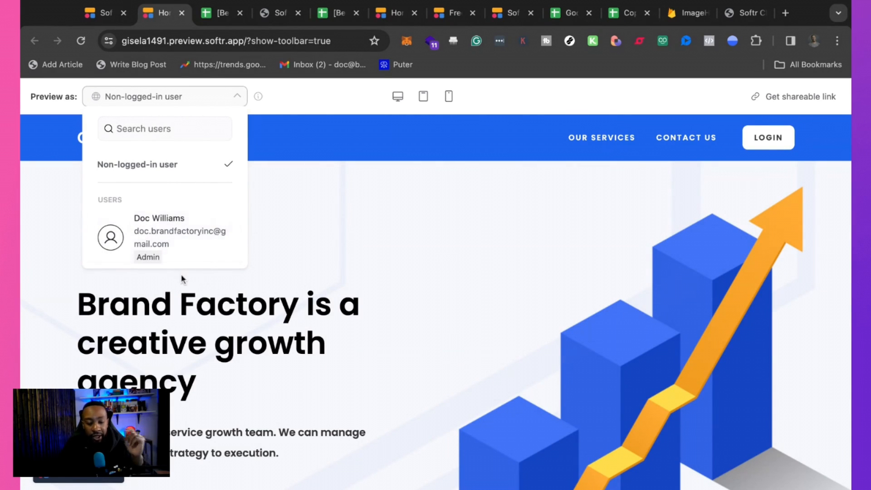
left_click(205, 336)
scroll(205, 337, "down", 17)
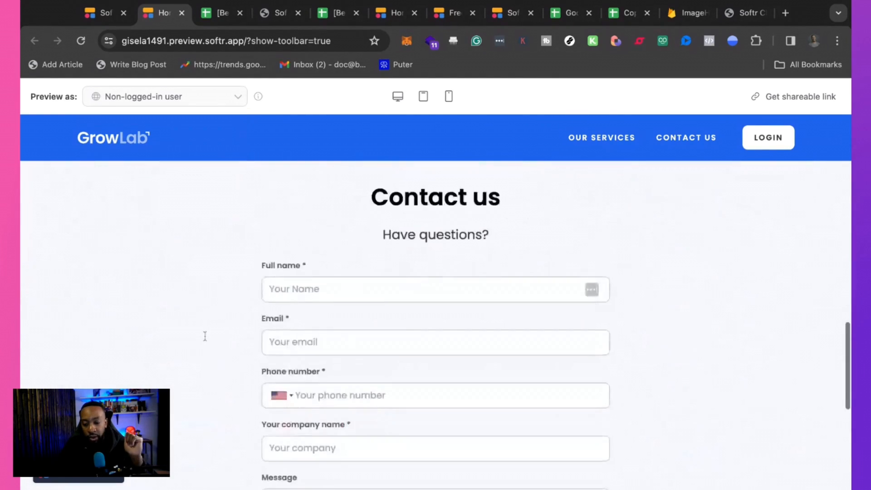
scroll(205, 336, "up", 17)
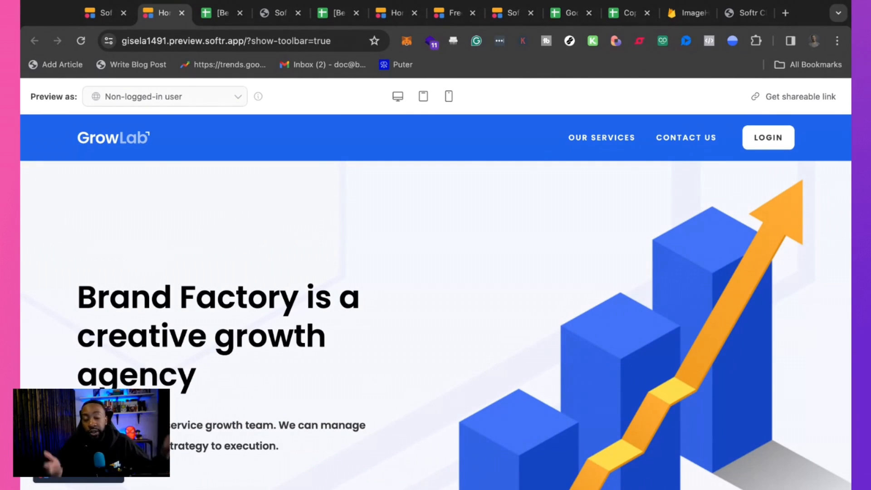
Return to the Softr editor, look through the app's list of pages and open the Projects page.
left_click(96, 17)
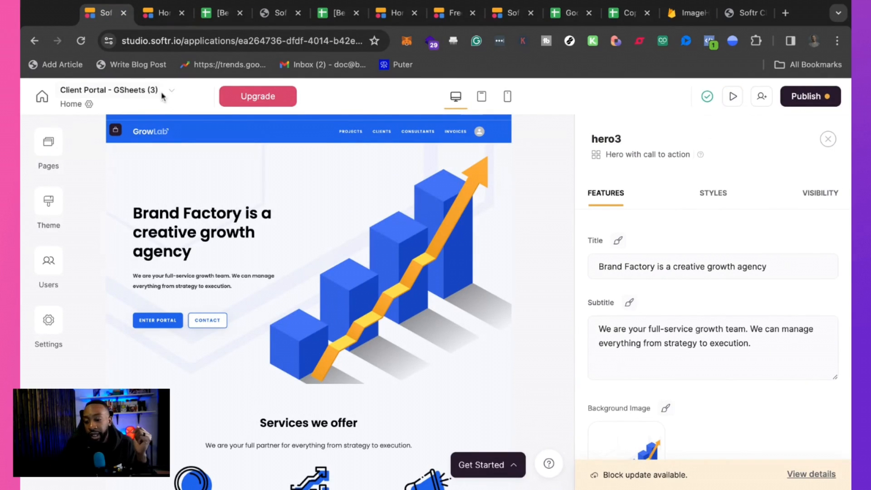
left_click(49, 144)
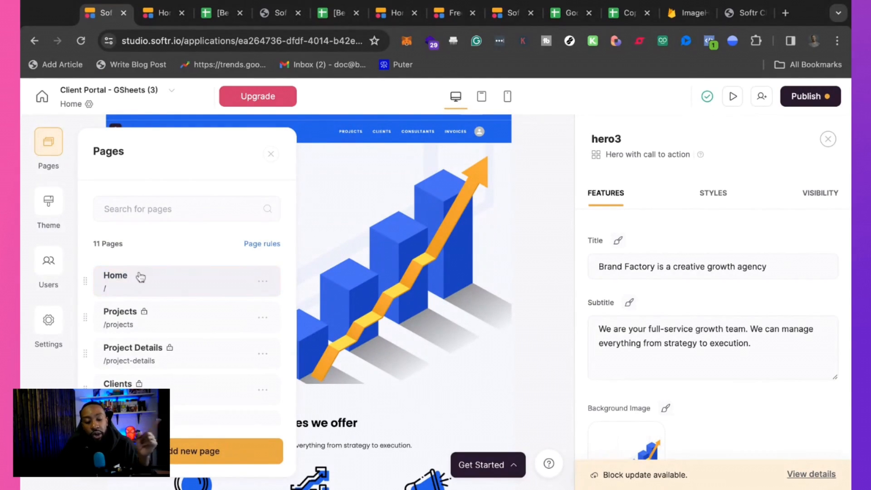
scroll(143, 340, "down", 5)
scroll(143, 340, "up", 5)
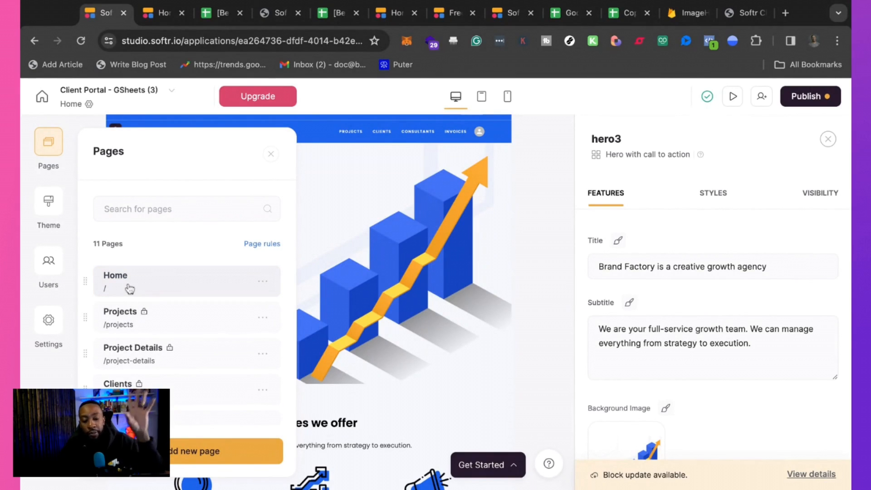
left_click(146, 318)
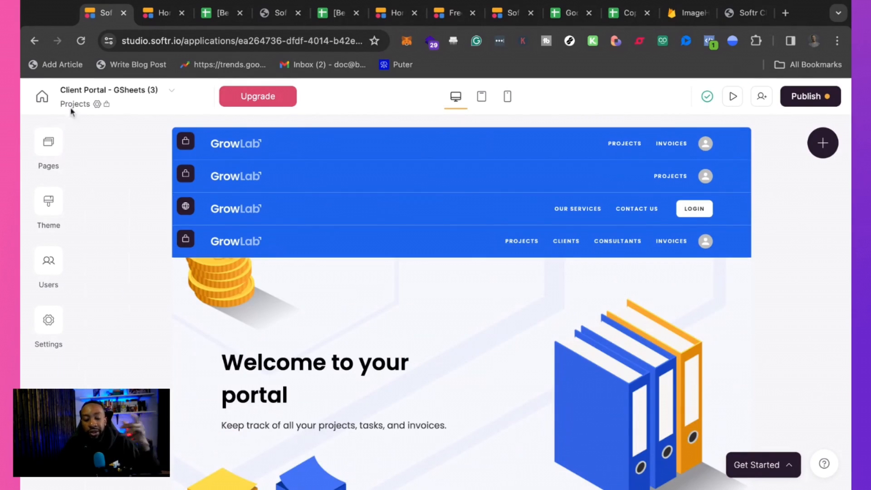
Examine the page rules for each user group's sign-in, sign-up, sign-out and unauthorized access destinations, and close the rules and page list.
left_click(48, 145)
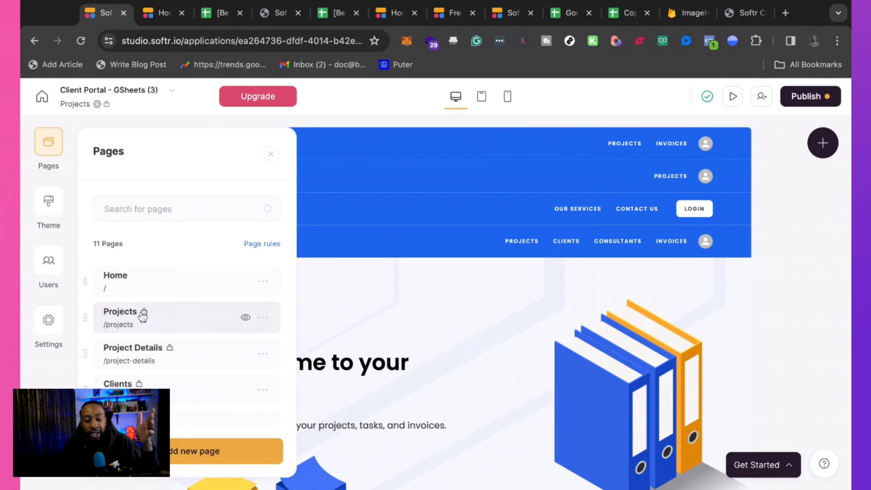
mouse_move(144, 316)
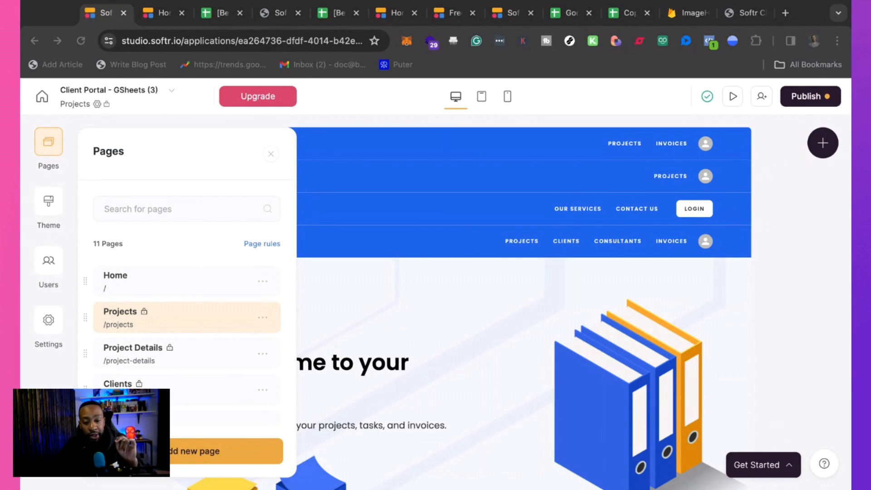
left_click(257, 245)
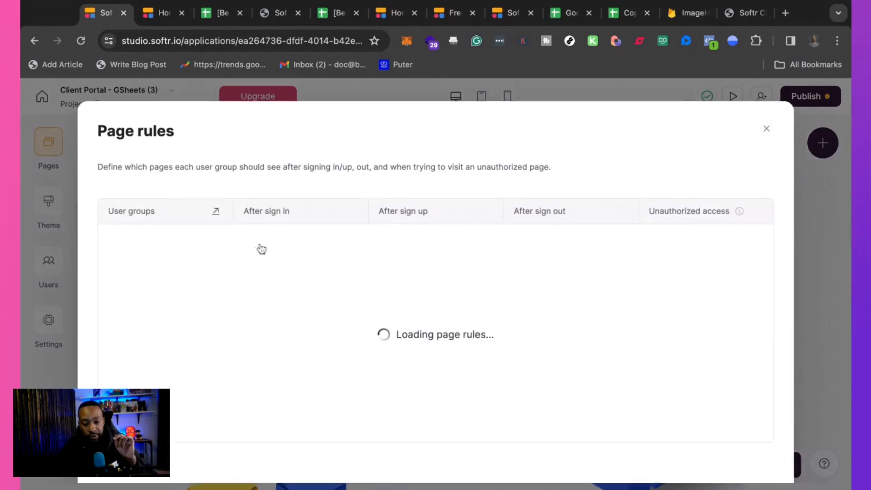
scroll(255, 380, "down", 2)
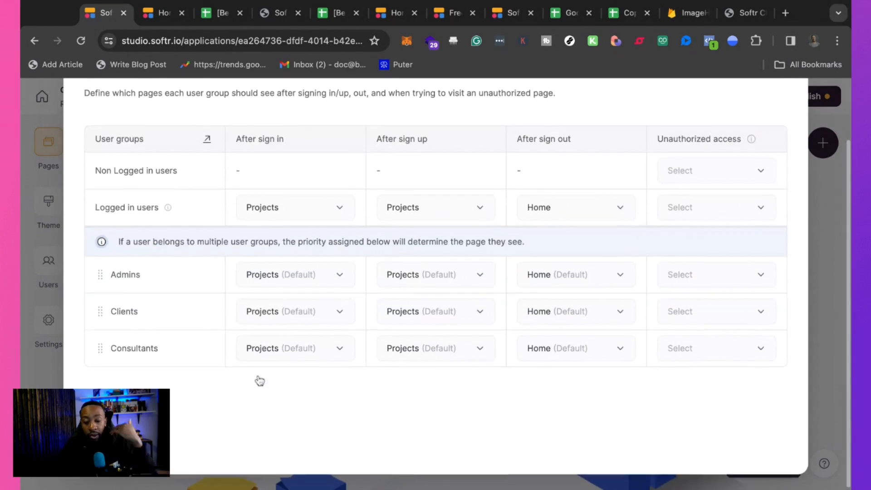
scroll(259, 379, "up", 2)
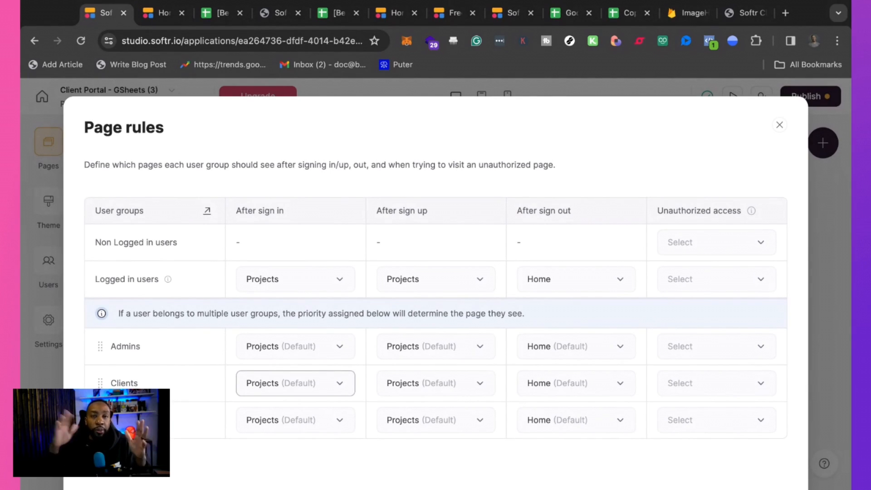
left_click(779, 125)
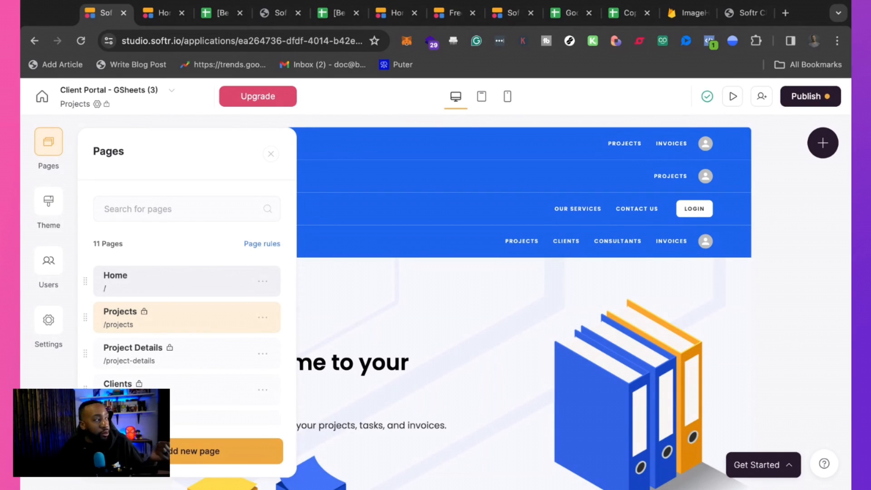
left_click(270, 157)
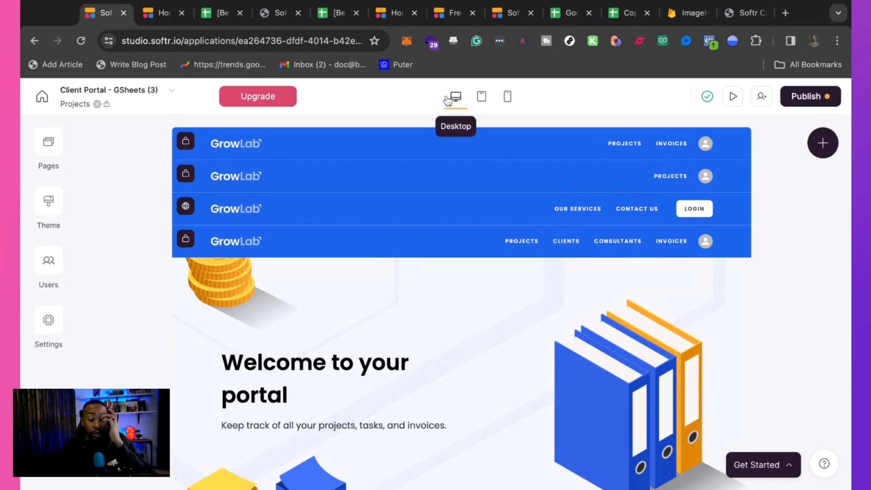
Check the Projects page in the tablet and mobile layouts and return to the desktop layout.
left_click(481, 98)
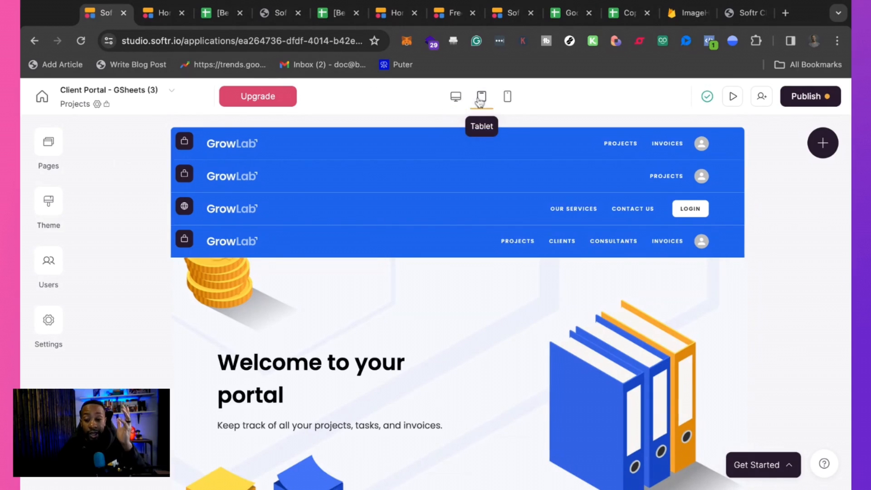
left_click(509, 101)
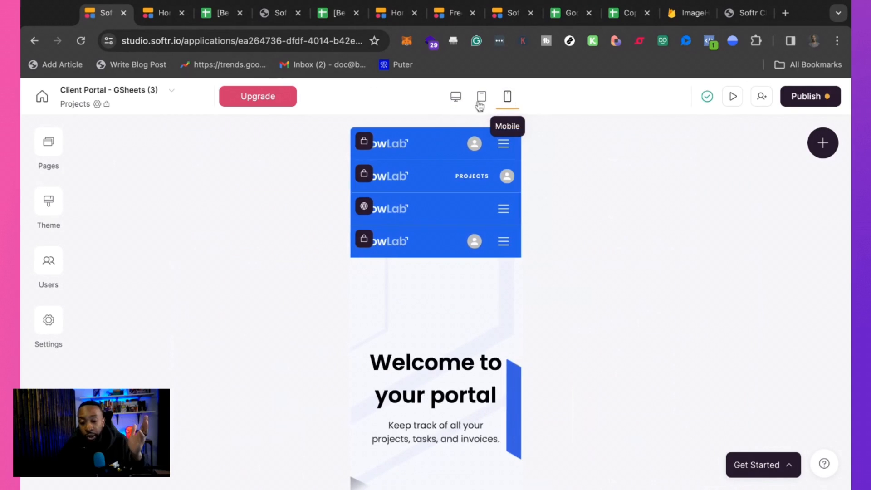
left_click(459, 99)
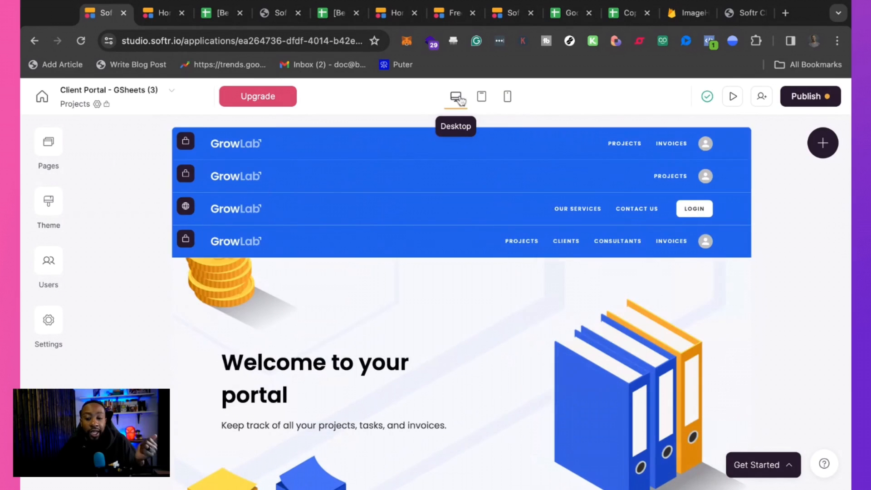
Publish the app to its Softr subdomain and open the live site to look over the home page.
left_click(798, 104)
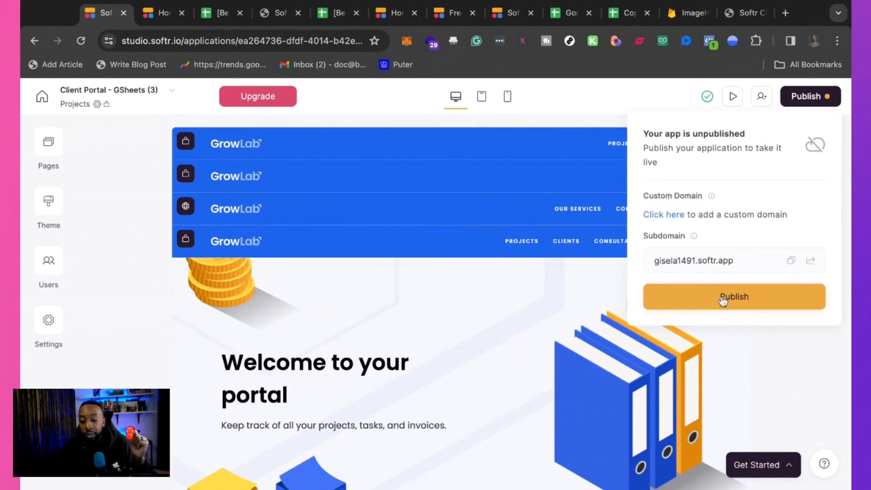
left_click(739, 298)
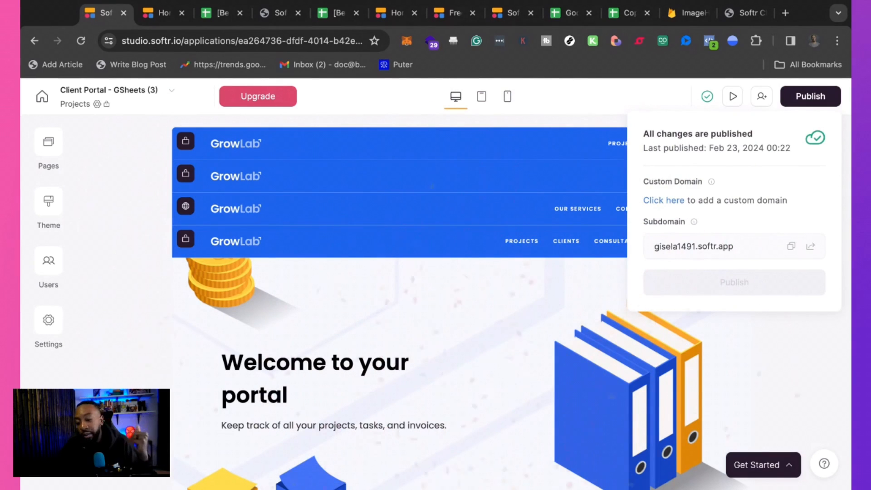
left_click(810, 247)
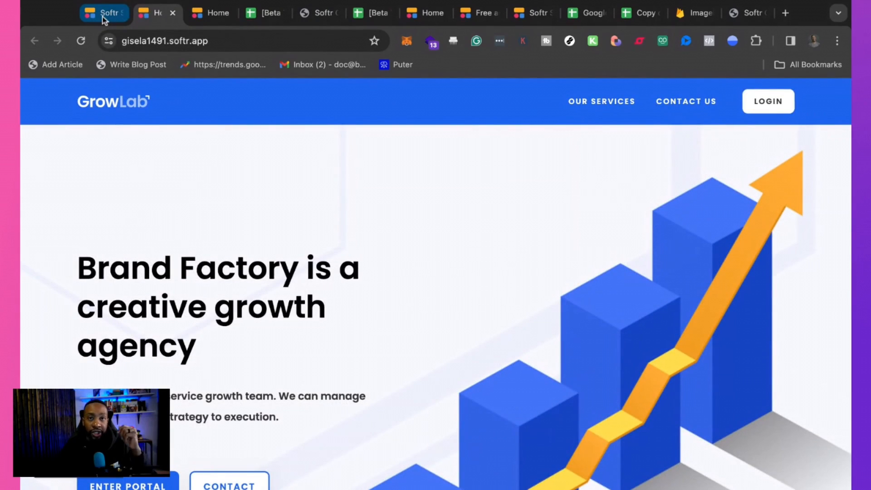
scroll(315, 275, "down", 5)
scroll(315, 275, "down", 4)
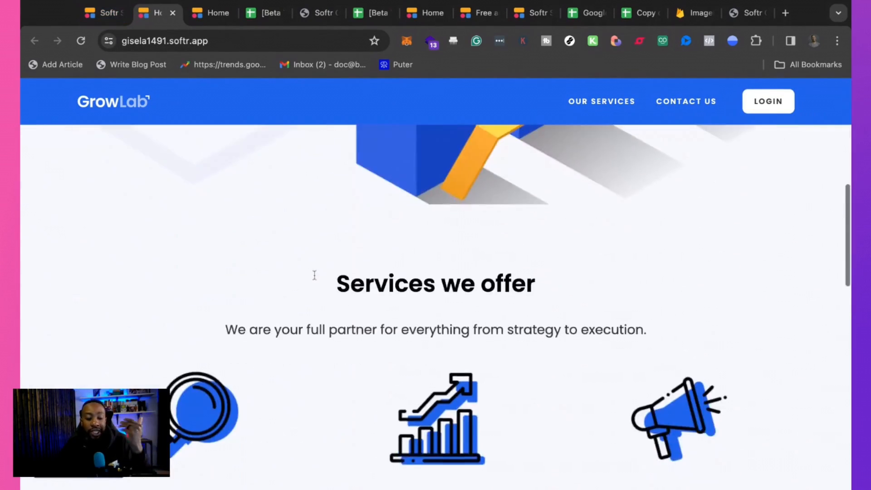
Compare the top of the published home page with the Projects page in the Softr editor, and close the publishing details.
scroll(314, 274, "up", 9)
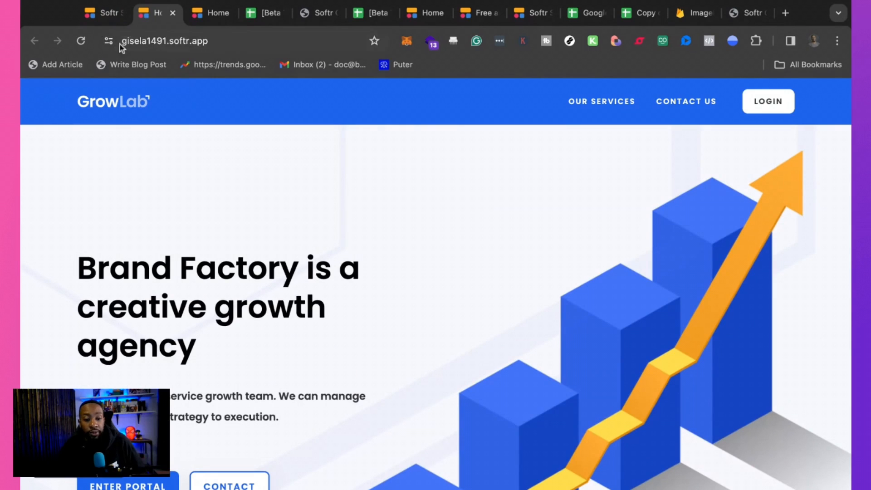
left_click(93, 16)
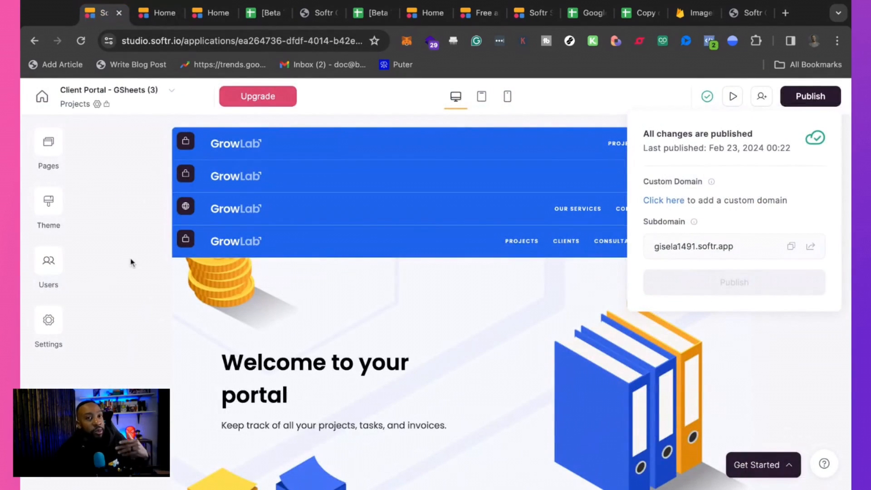
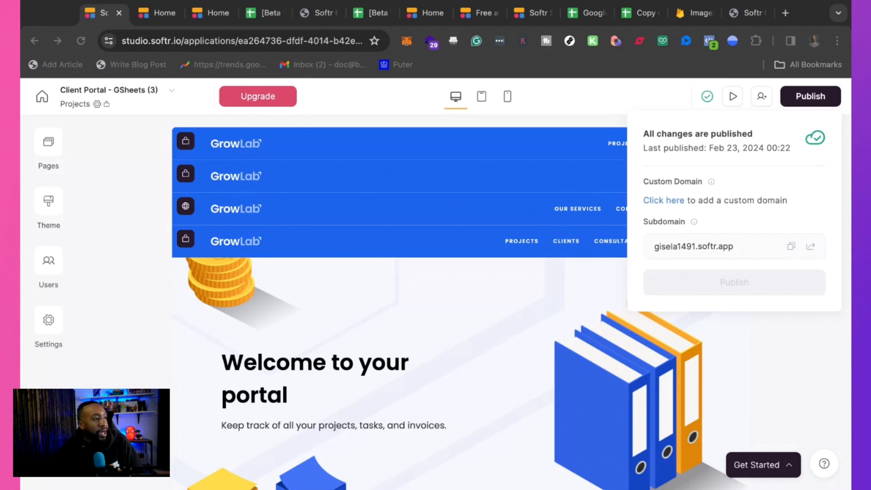
left_click(139, 14)
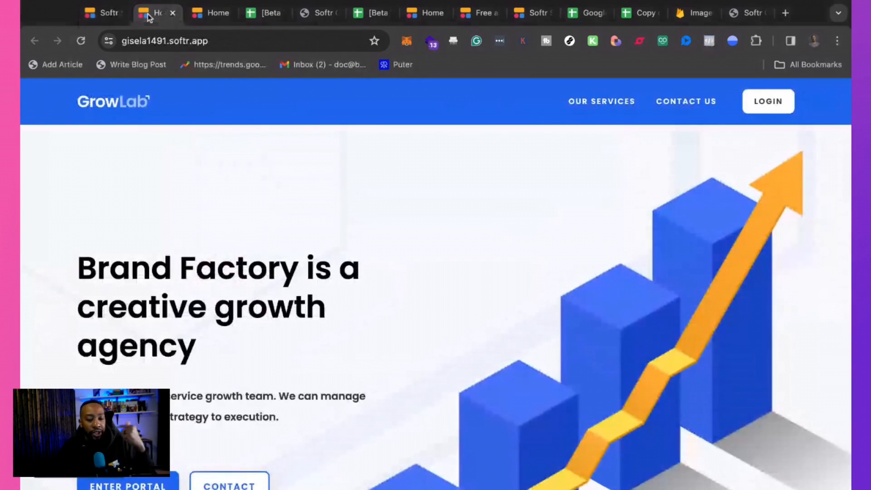
left_click(104, 15)
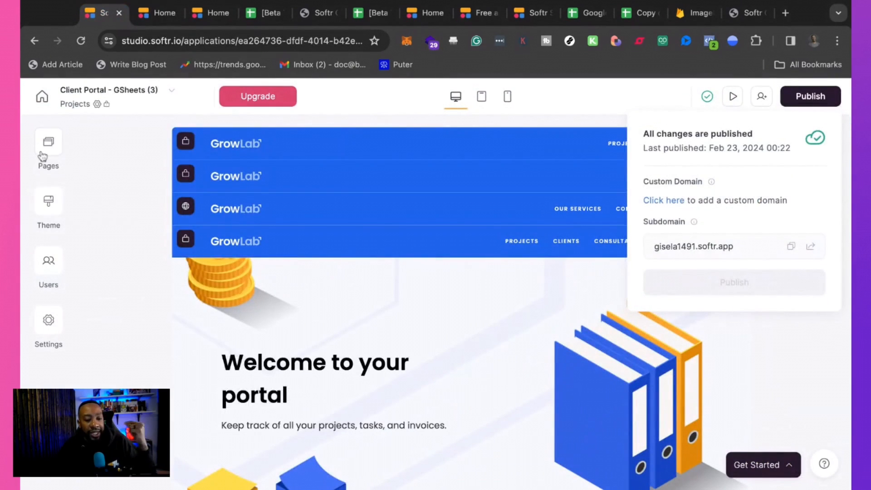
left_click(46, 148)
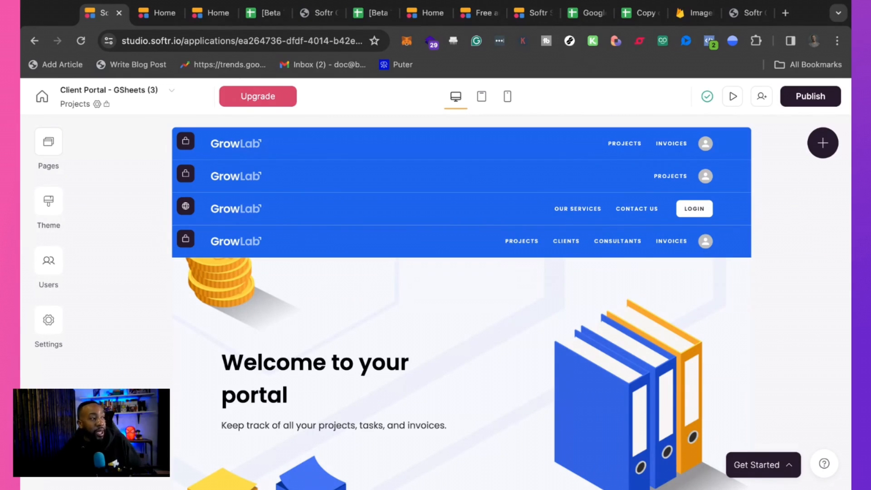
Switch to the Client Portal 1 Google Sheet, review its Clients and Users sheets, and return to the Softr editor.
left_click(255, 15)
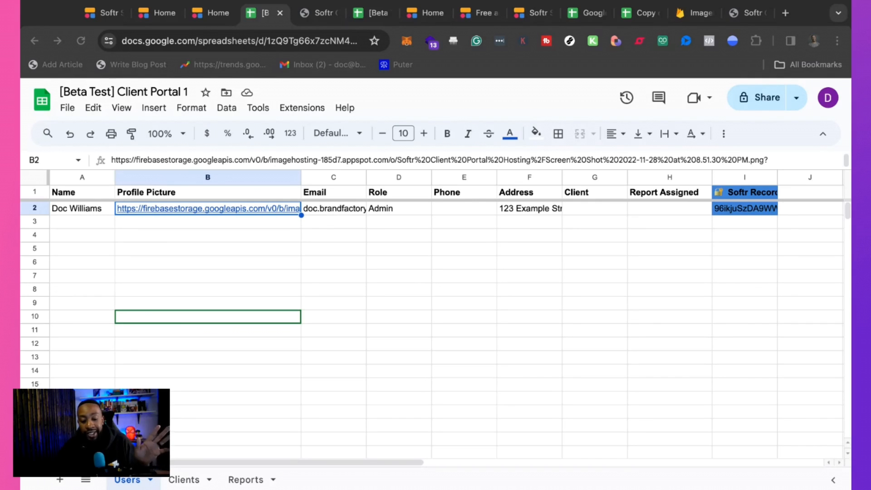
left_click(185, 479)
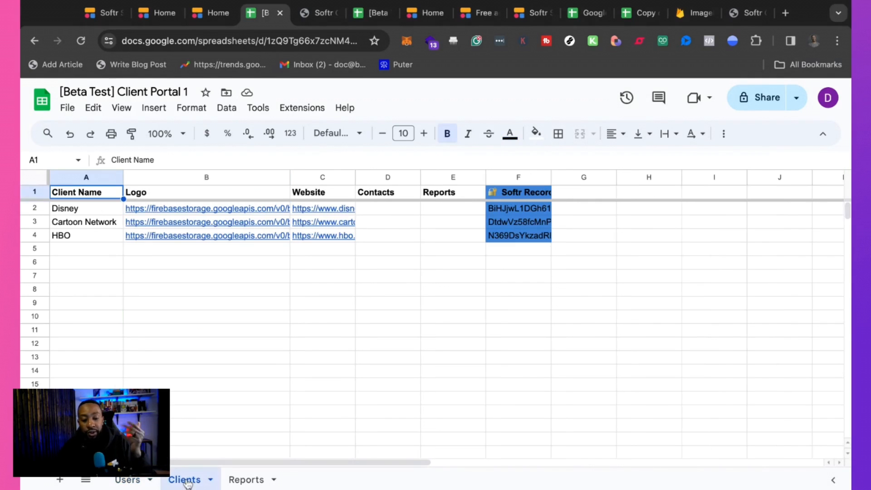
left_click(128, 482)
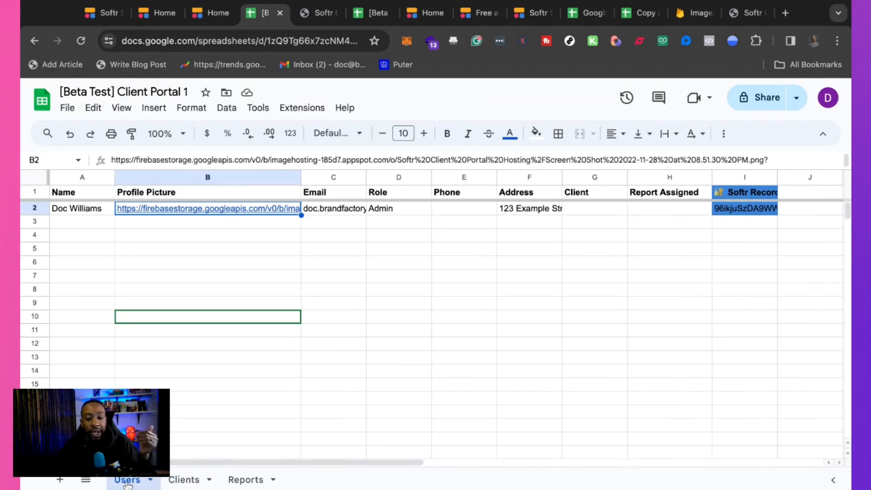
left_click(98, 15)
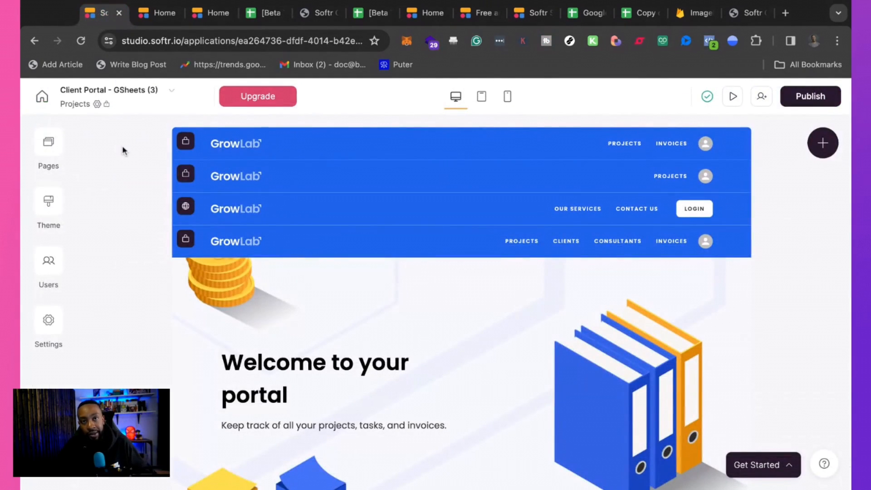